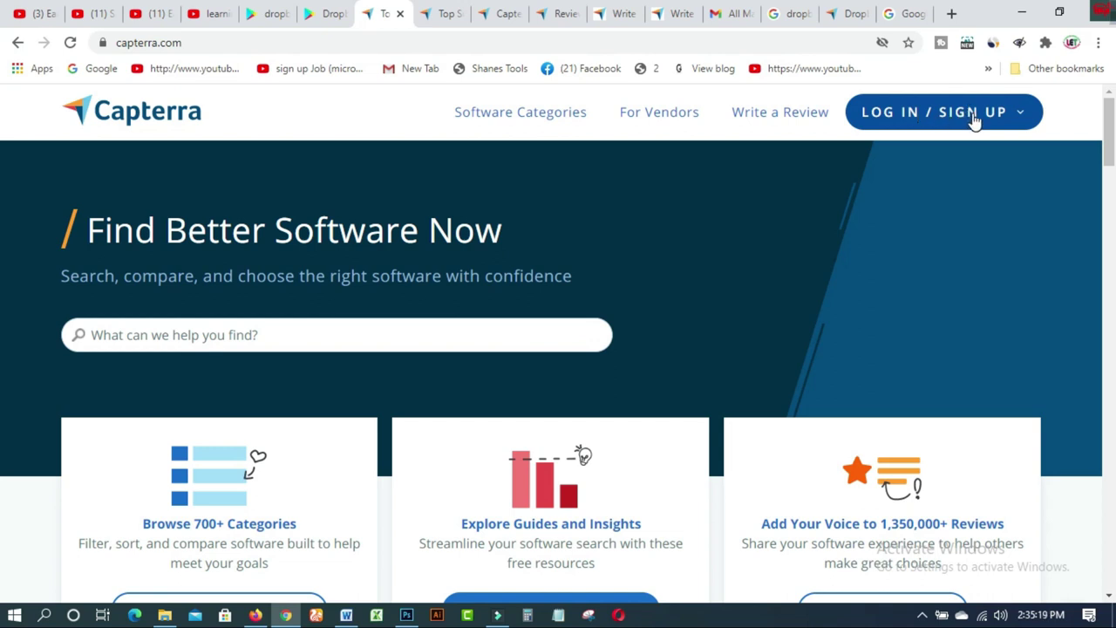
# Log in to Capterra with one of the listed Google accounts.
pyautogui.click(975, 121)
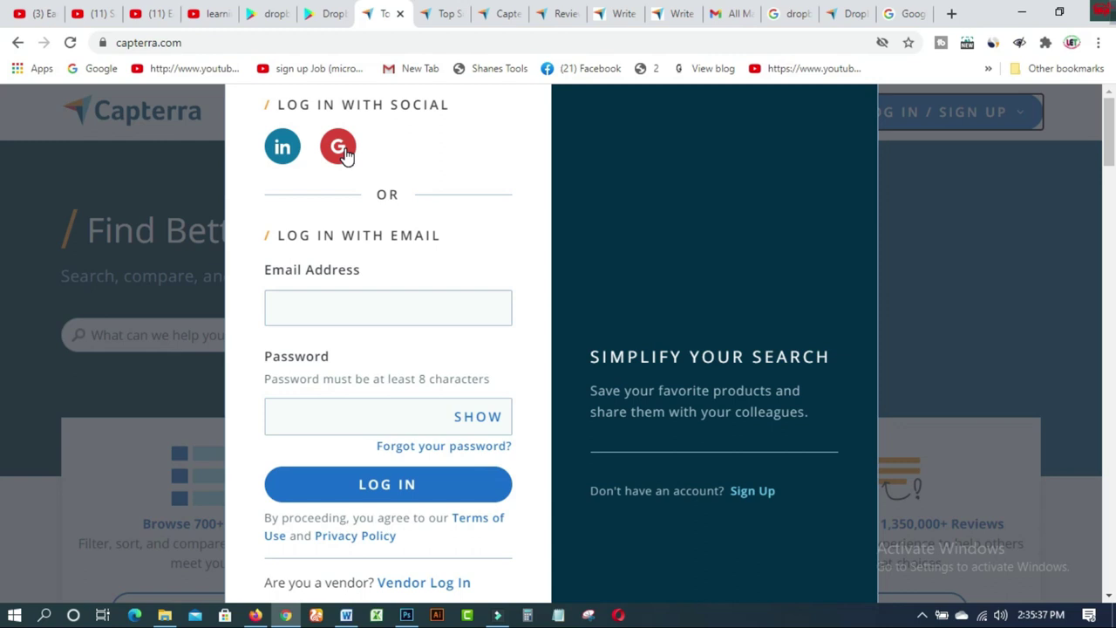
pyautogui.click(316, 302)
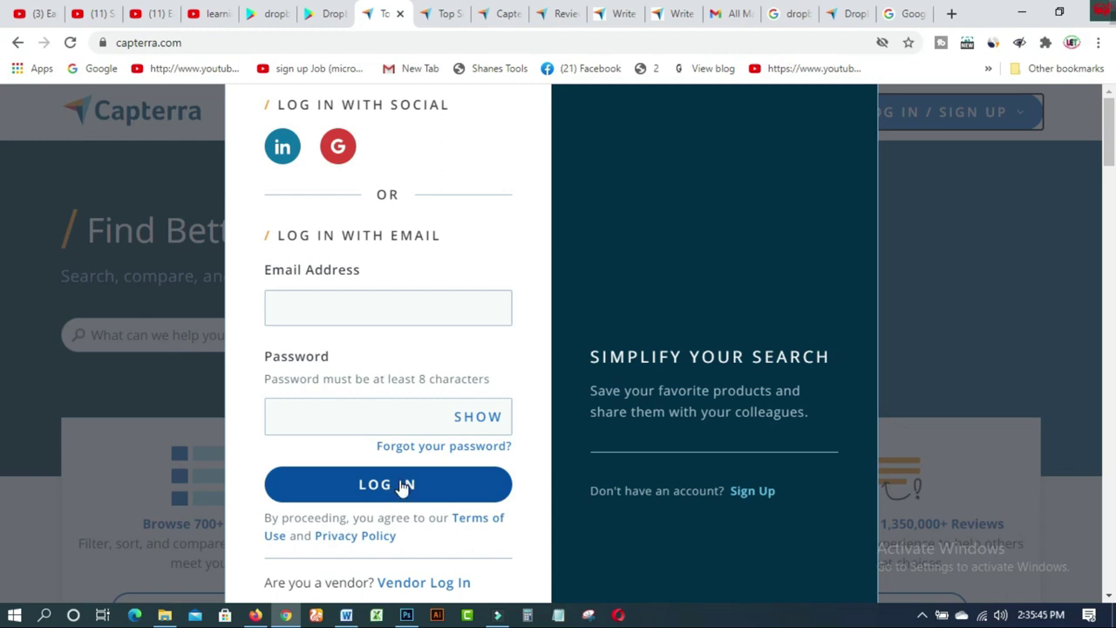
pyautogui.click(337, 148)
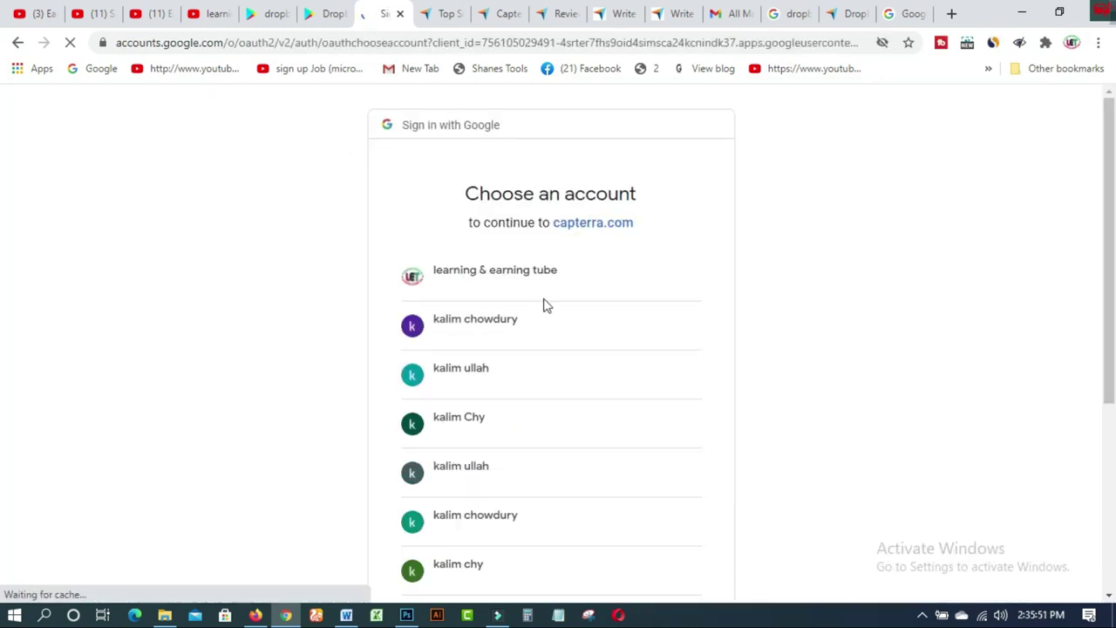
pyautogui.click(512, 330)
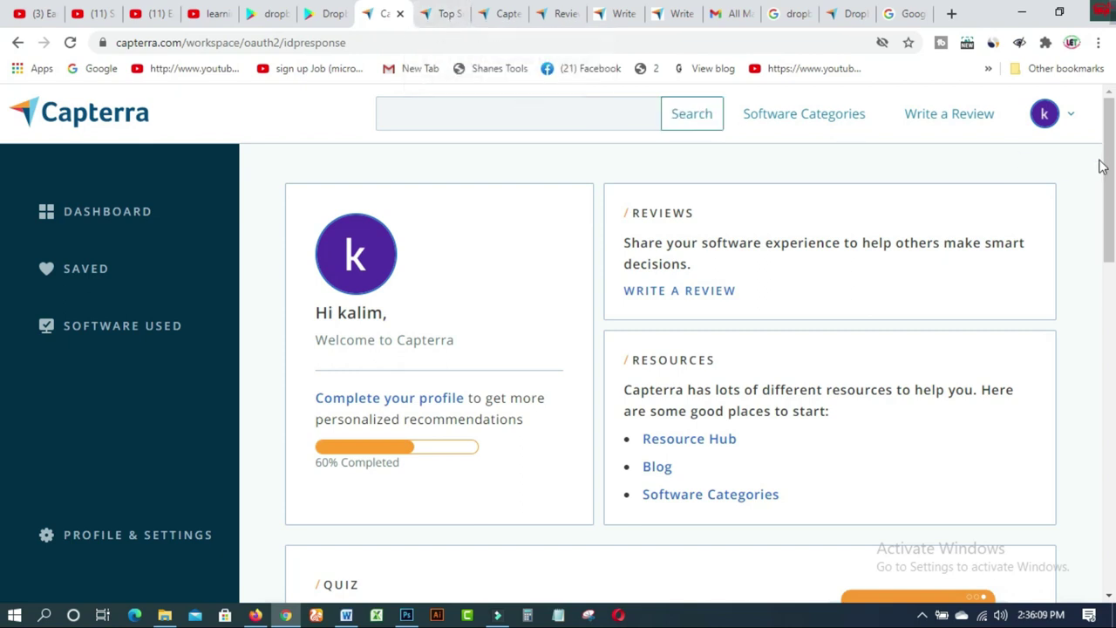
# Open the account's Profile & Settings page and examine the company details and the sub-industry choices.
pyautogui.click(1073, 116)
pyautogui.click(1071, 115)
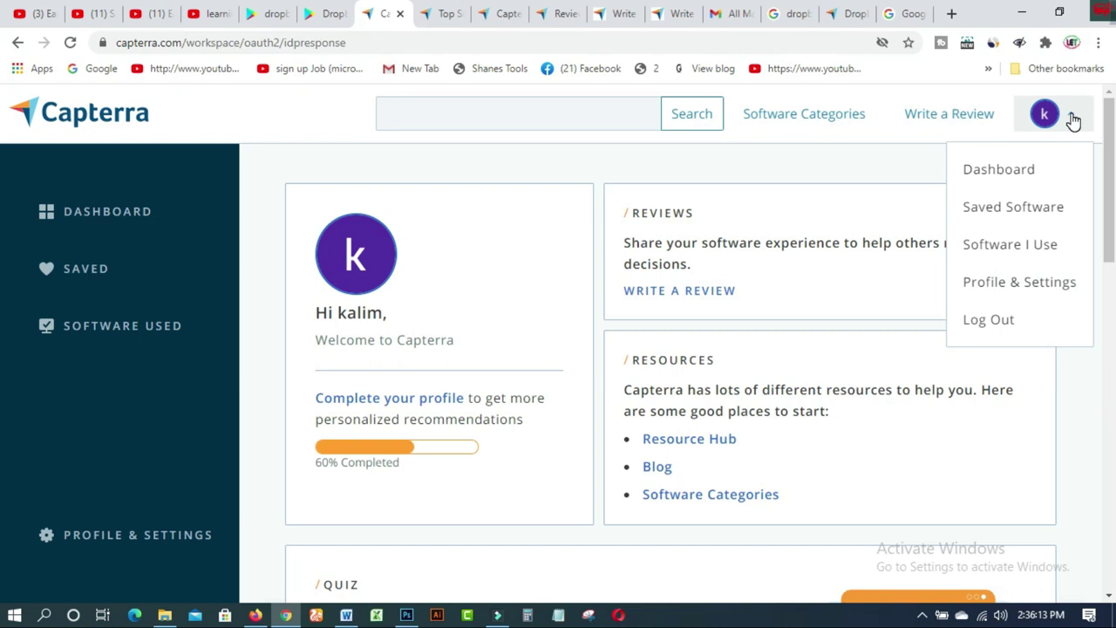
pyautogui.click(1063, 285)
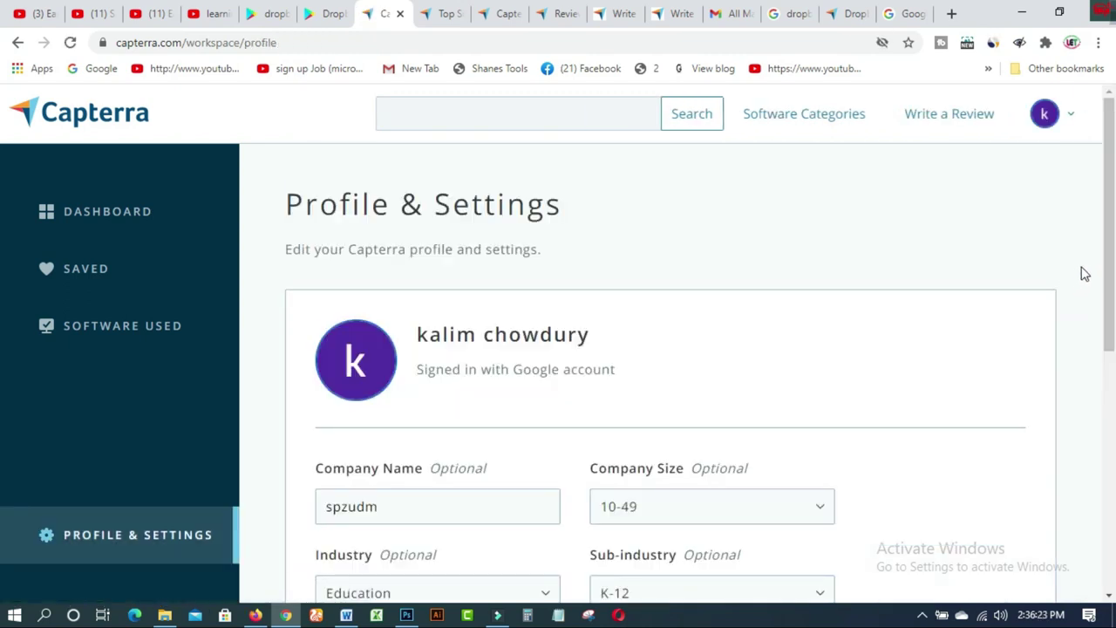
pyautogui.moveTo(1109, 222); pyautogui.dragTo(1098, 331)
pyautogui.click(483, 288)
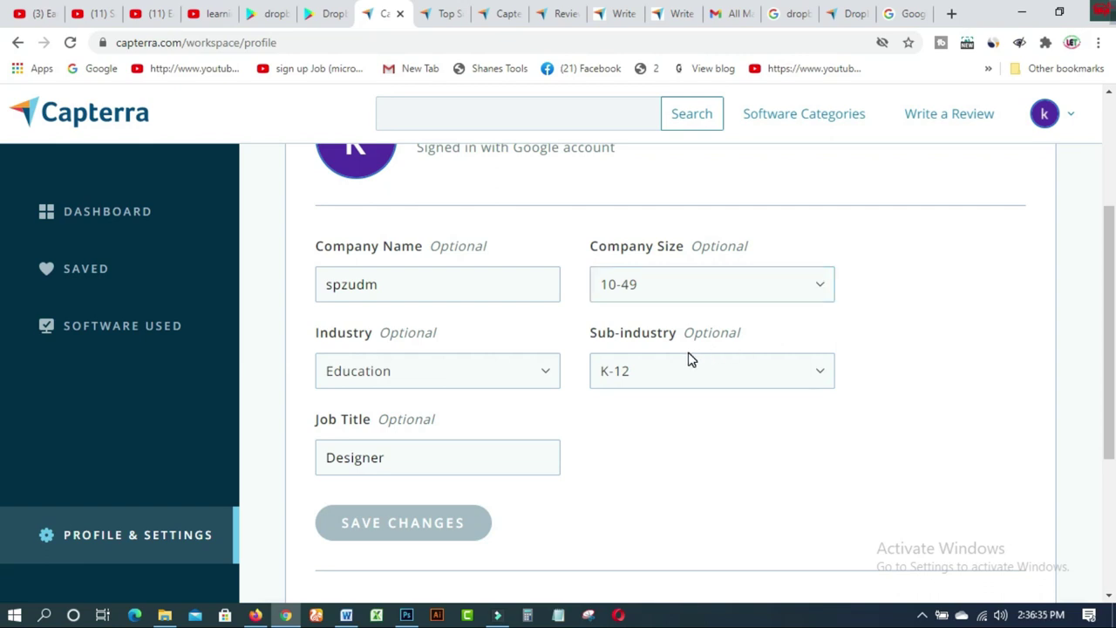
pyautogui.click(814, 375)
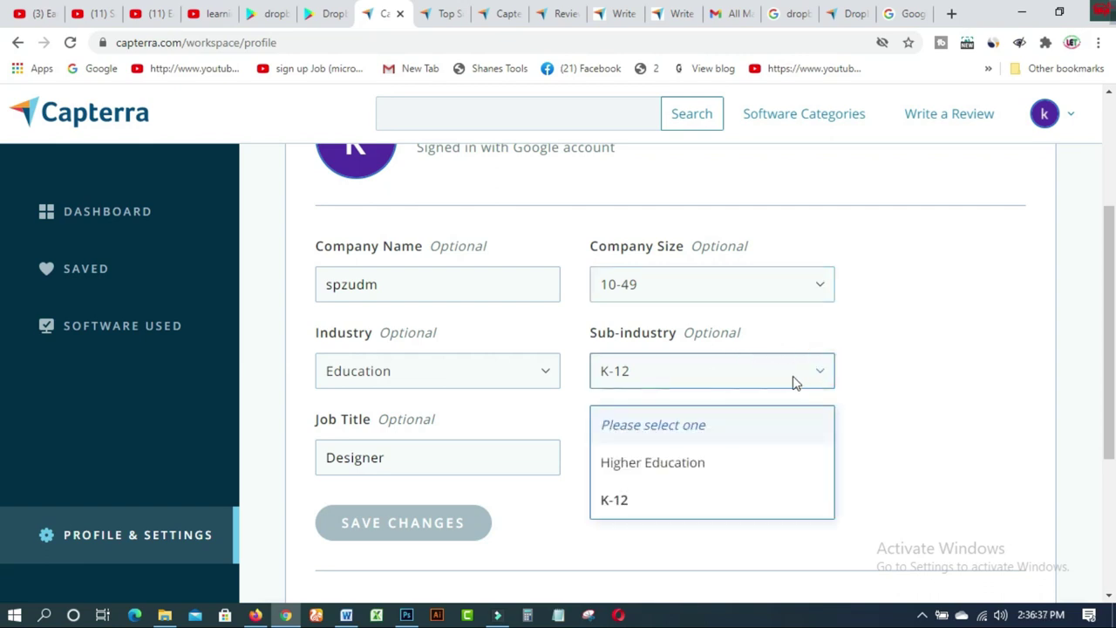
pyautogui.click(976, 300)
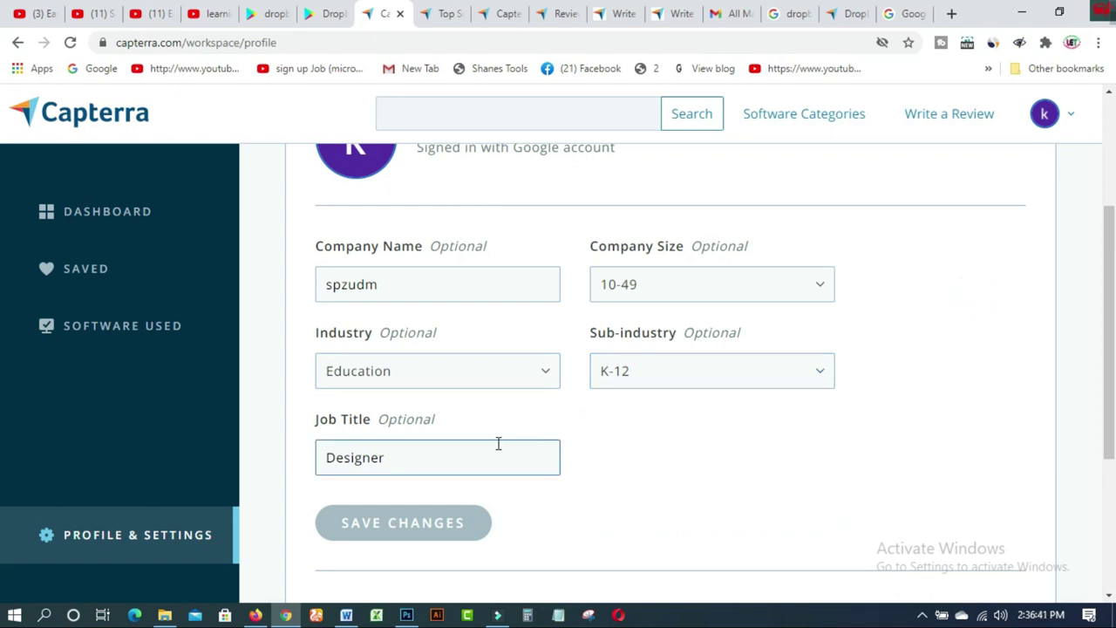
# Replace the profile's job title with Executive.
pyautogui.moveTo(409, 459); pyautogui.dragTo(277, 469)
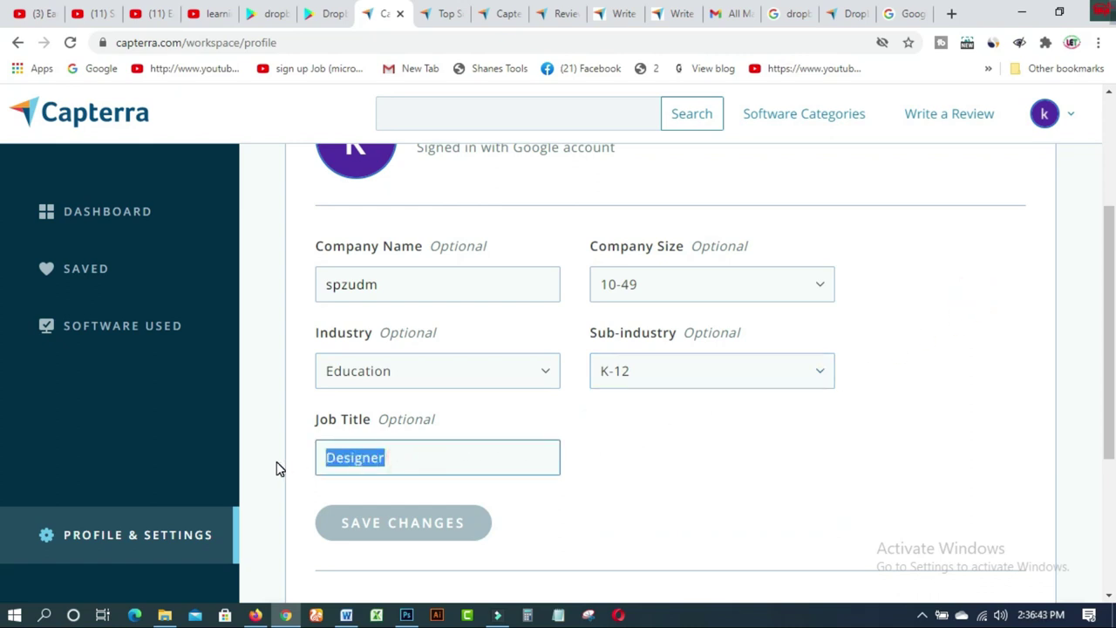
pyautogui.write('E')
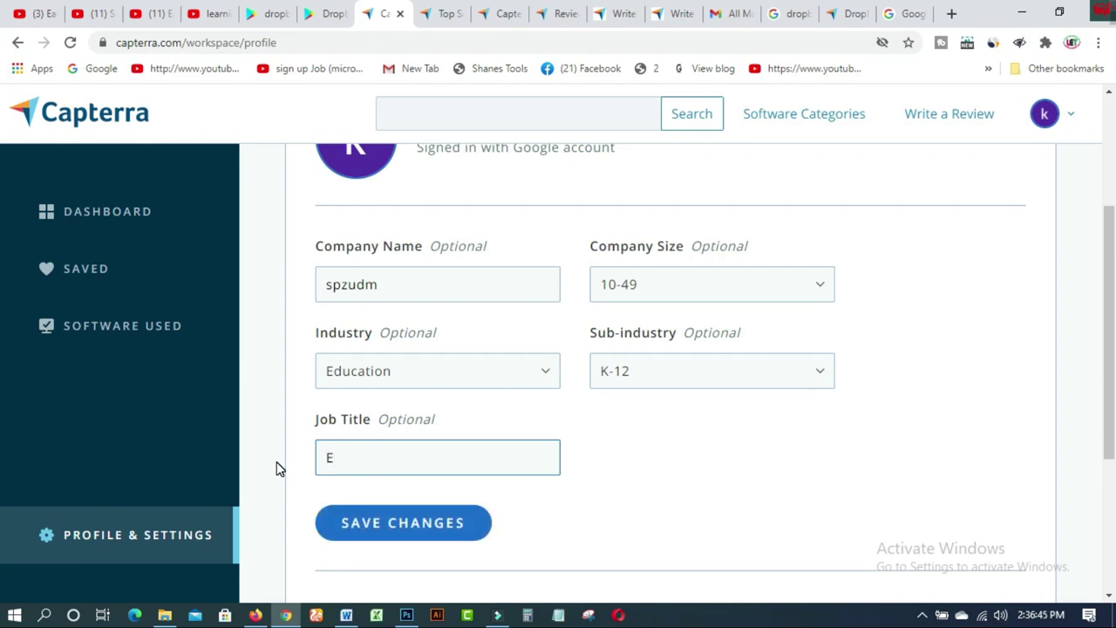
pyautogui.write('xecutive')
# Set the profile's sub-industry to Higher Education and the company size to 100-499.
pyautogui.click(535, 371)
pyautogui.click(542, 373)
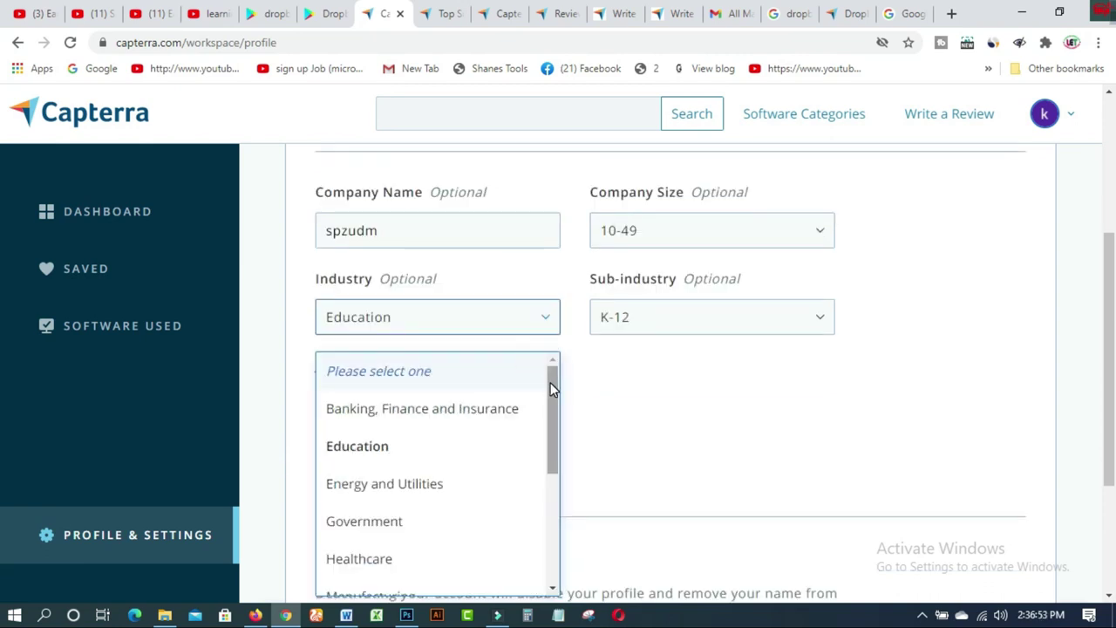
pyautogui.click(646, 396)
pyautogui.click(769, 318)
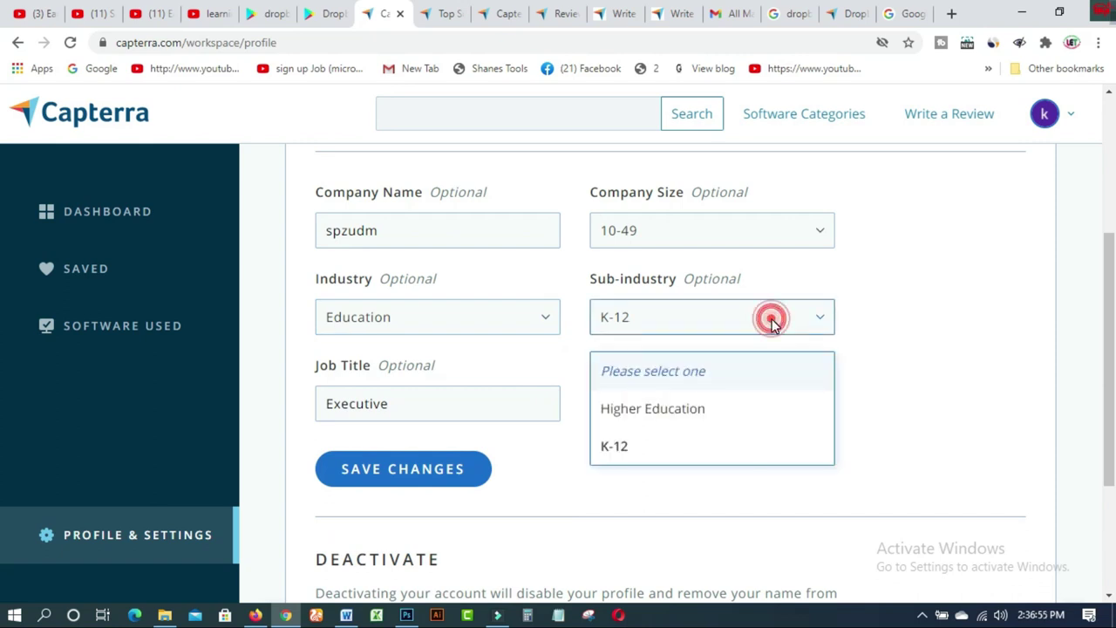
pyautogui.click(707, 409)
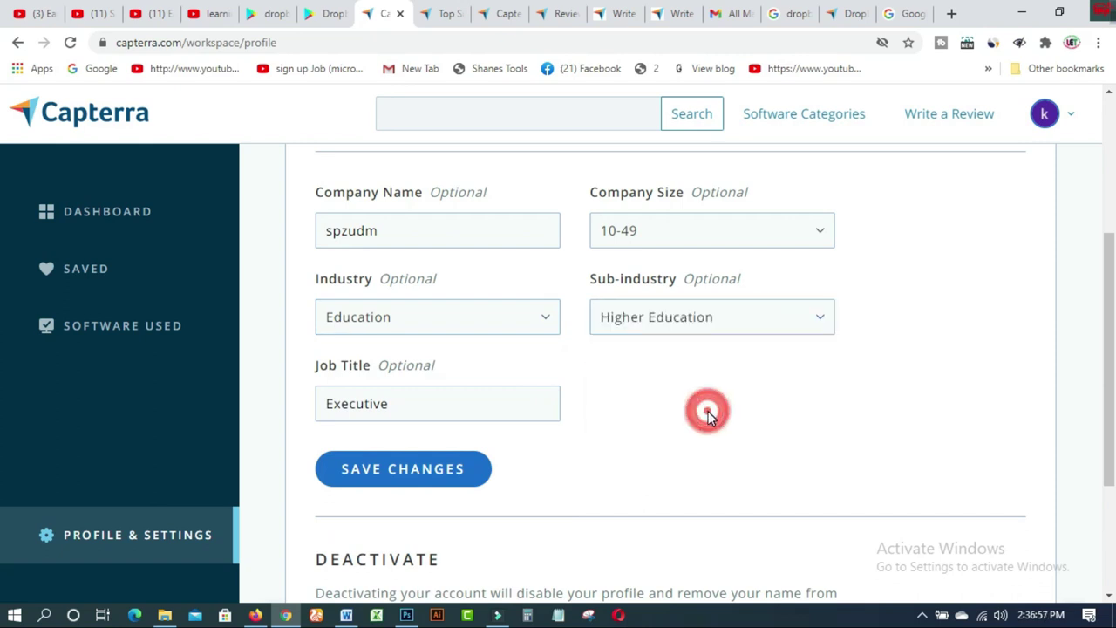
pyautogui.click(799, 233)
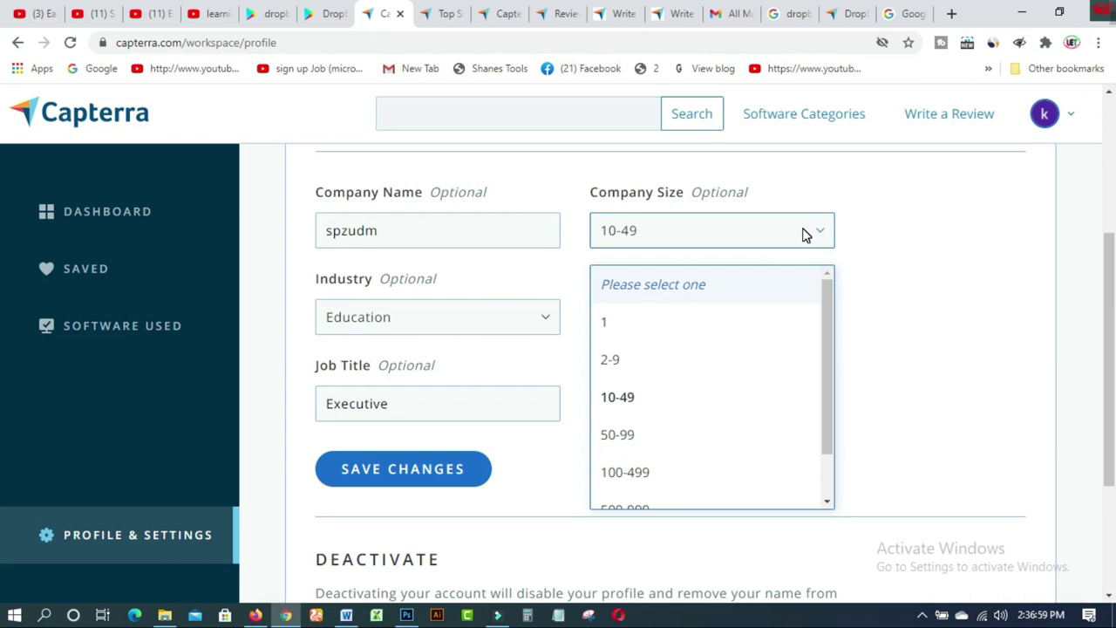
pyautogui.click(643, 473)
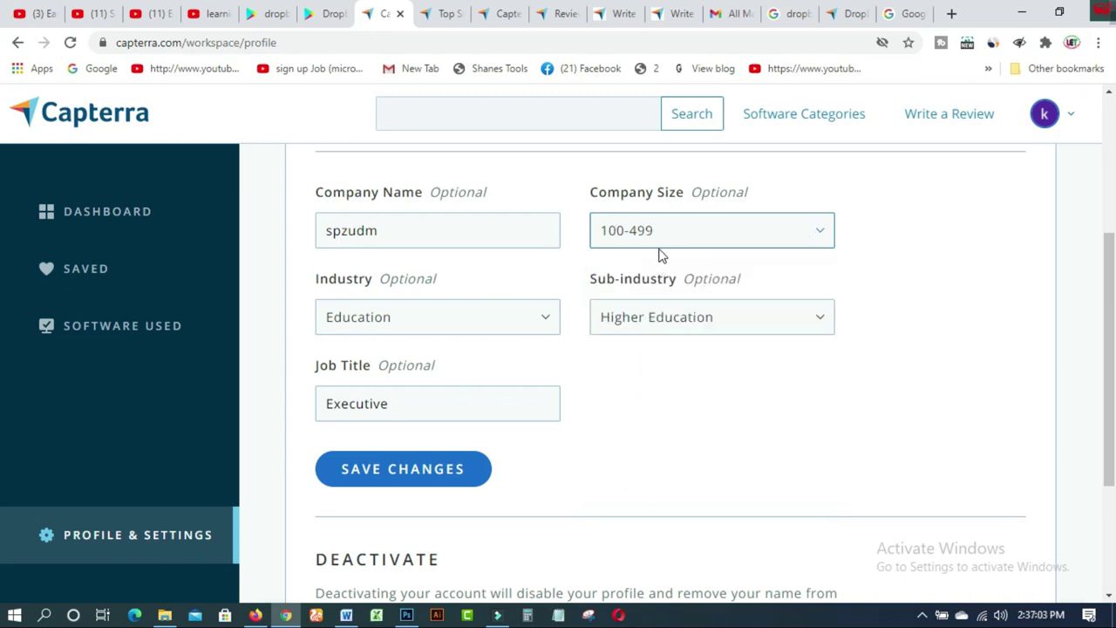
# Search the software to review for DROPBOX BUSINESS and open the review form of the first Dropbox Business result.
pyautogui.moveTo(1107, 242); pyautogui.dragTo(1109, 201)
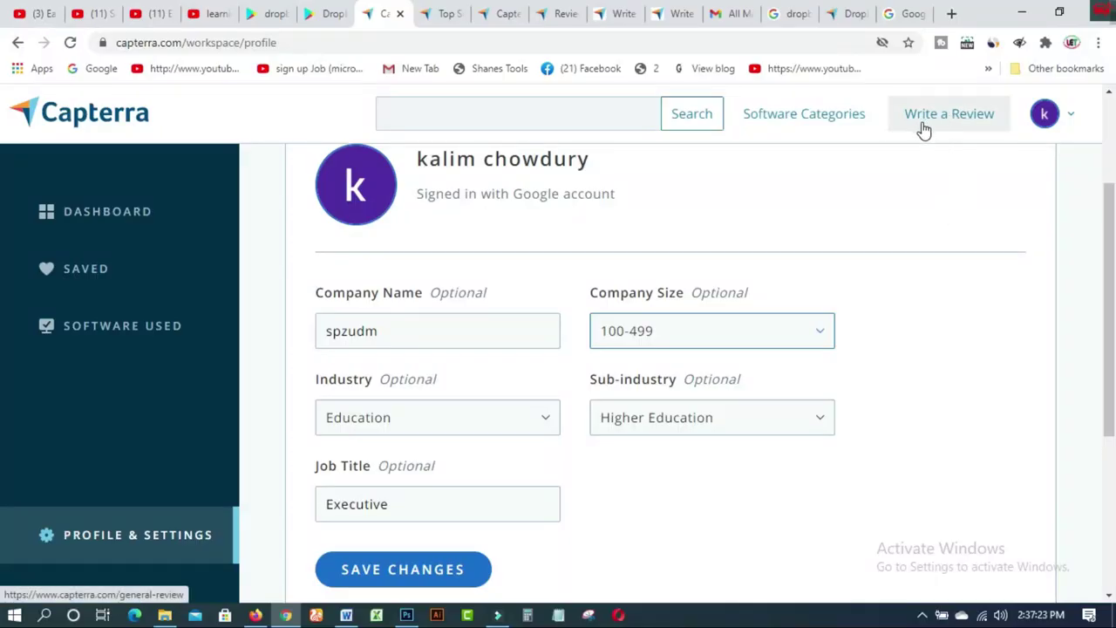
pyautogui.click(955, 122)
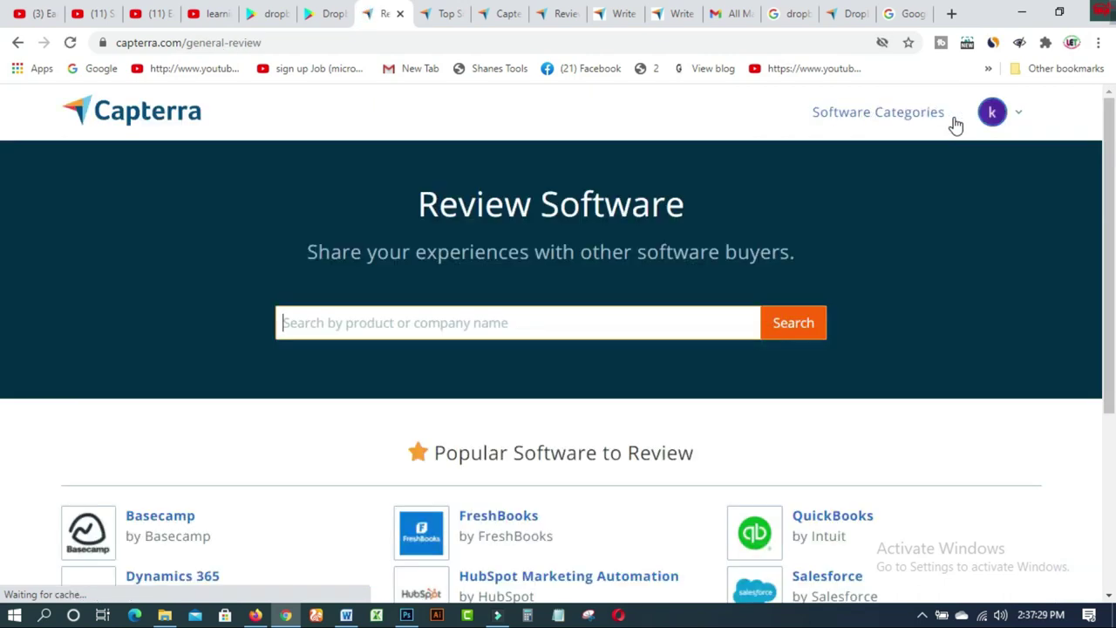
pyautogui.click(504, 325)
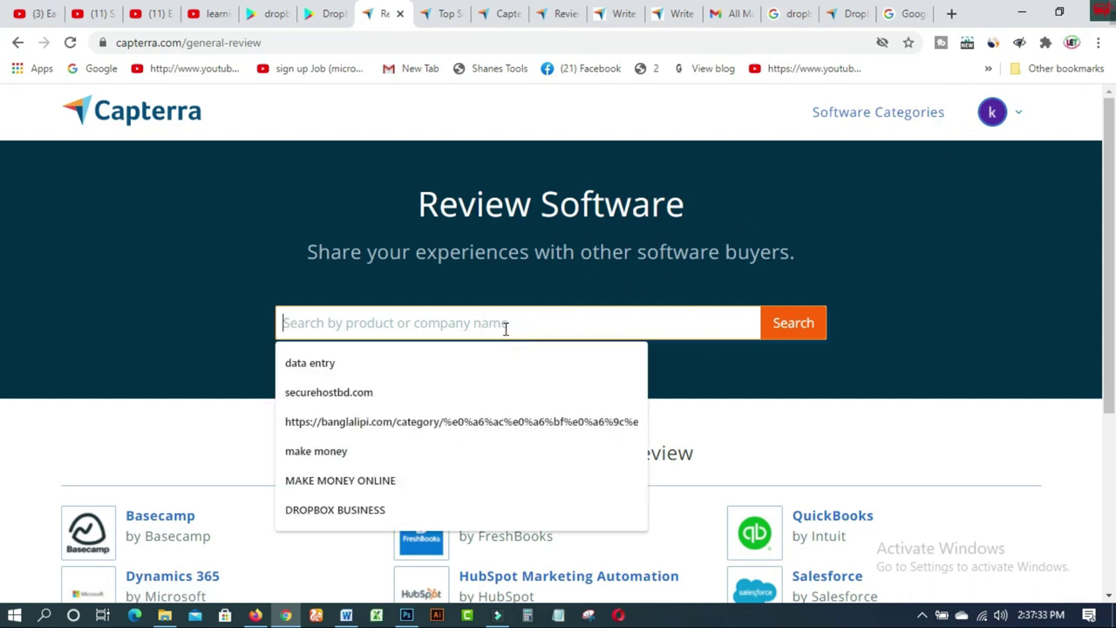
pyautogui.click(373, 508)
pyautogui.click(783, 331)
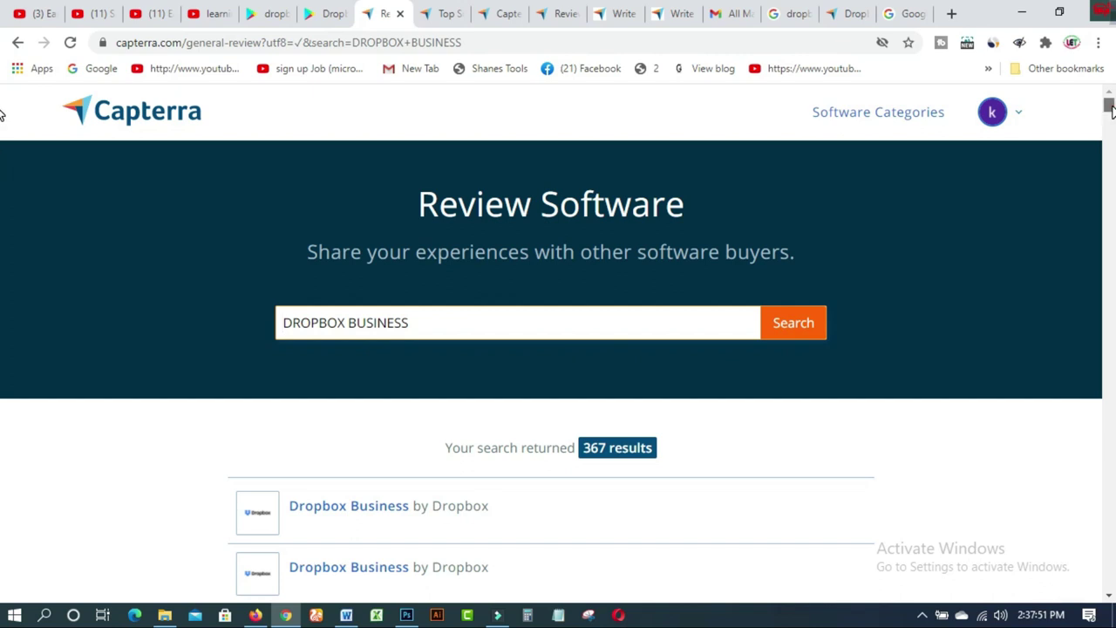
pyautogui.moveTo(1110, 108); pyautogui.dragTo(1111, 115)
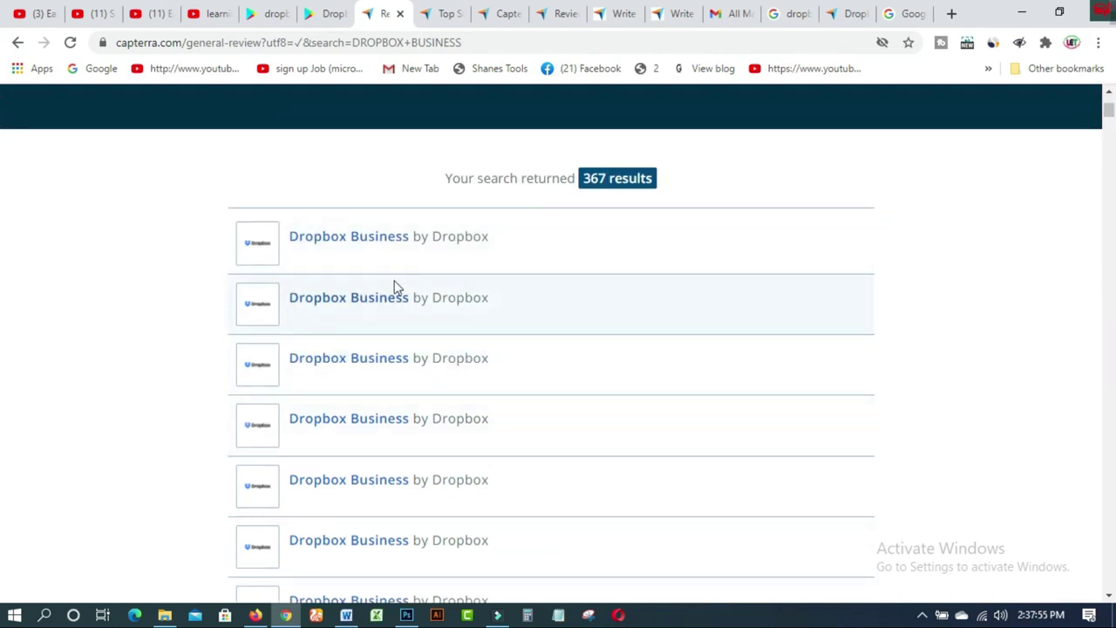
pyautogui.click(389, 243)
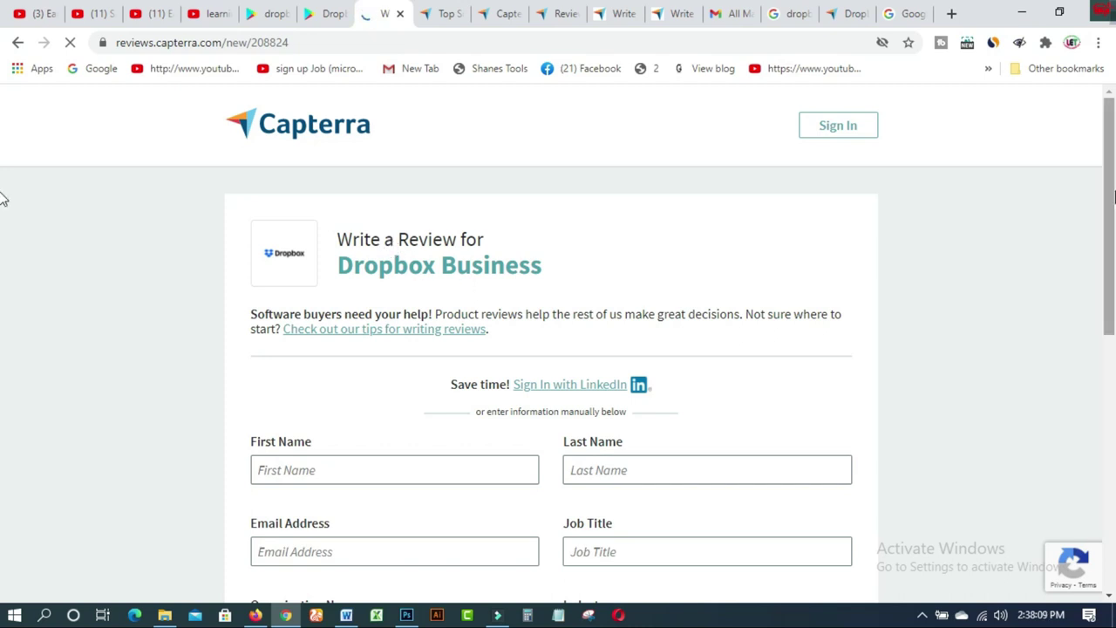
# Read through the tips for writing reviews and the review guidelines, and close them.
pyautogui.moveTo(1109, 150); pyautogui.dragTo(1111, 199)
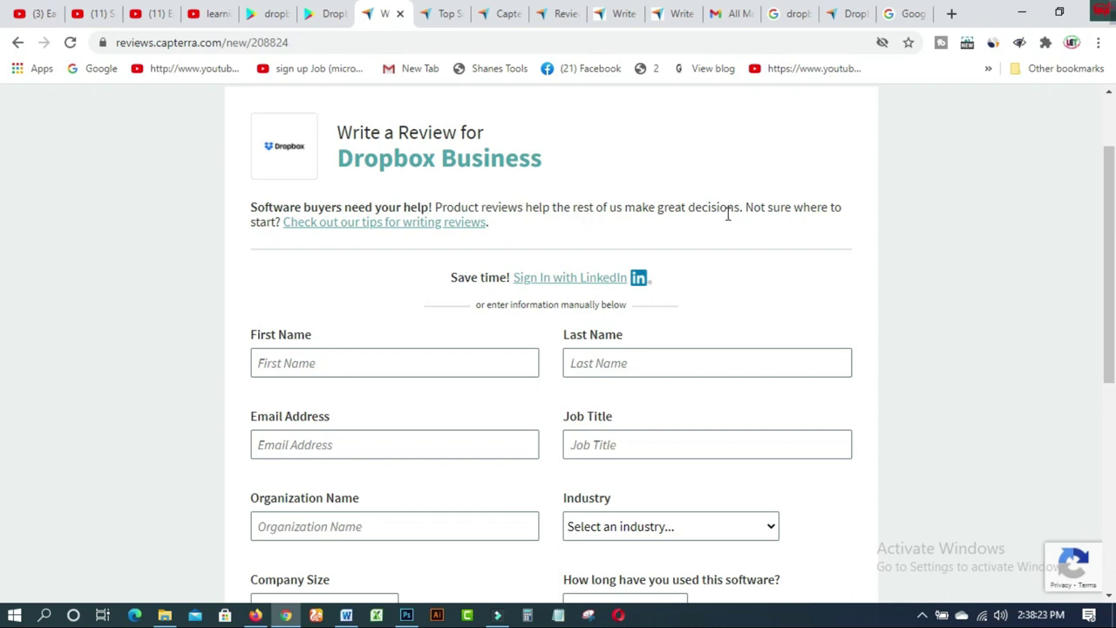
pyautogui.click(475, 229)
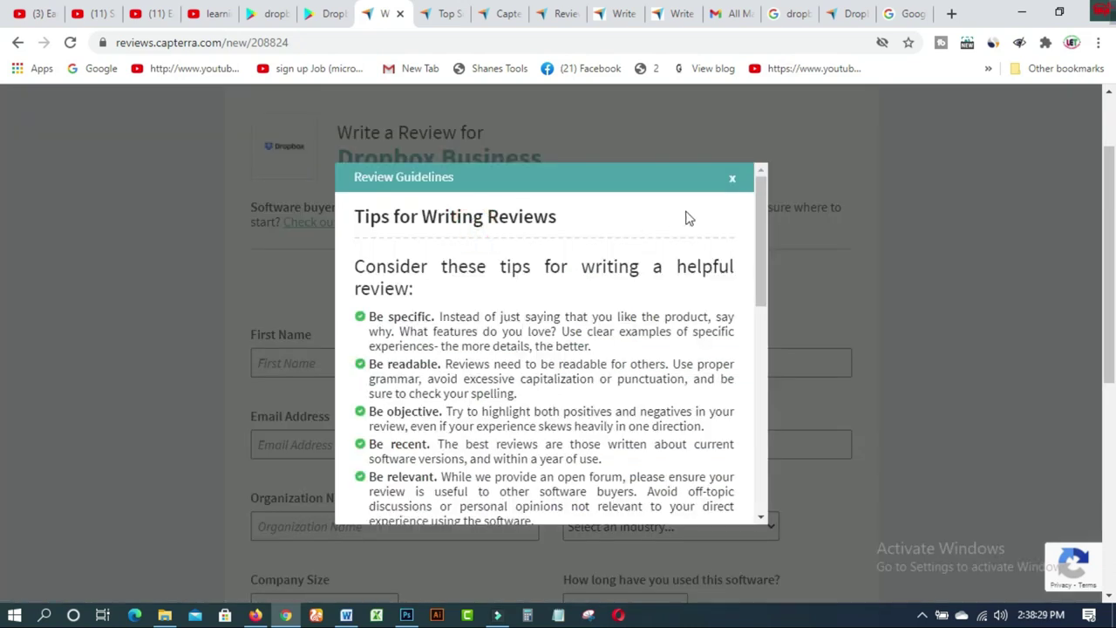
pyautogui.click(761, 197)
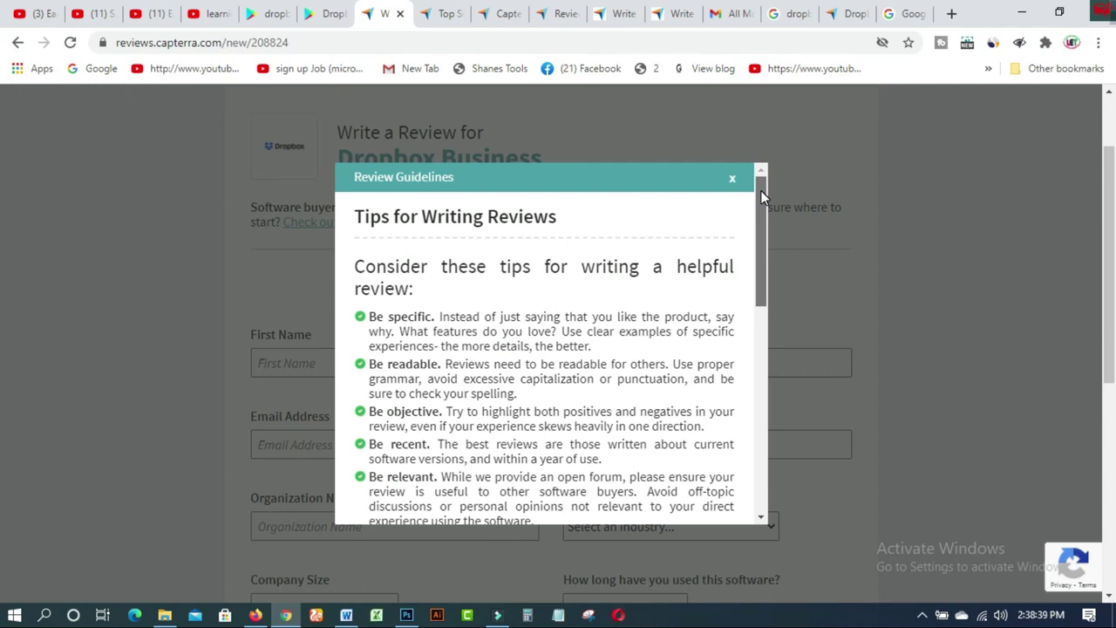
pyautogui.moveTo(760, 190); pyautogui.dragTo(760, 201)
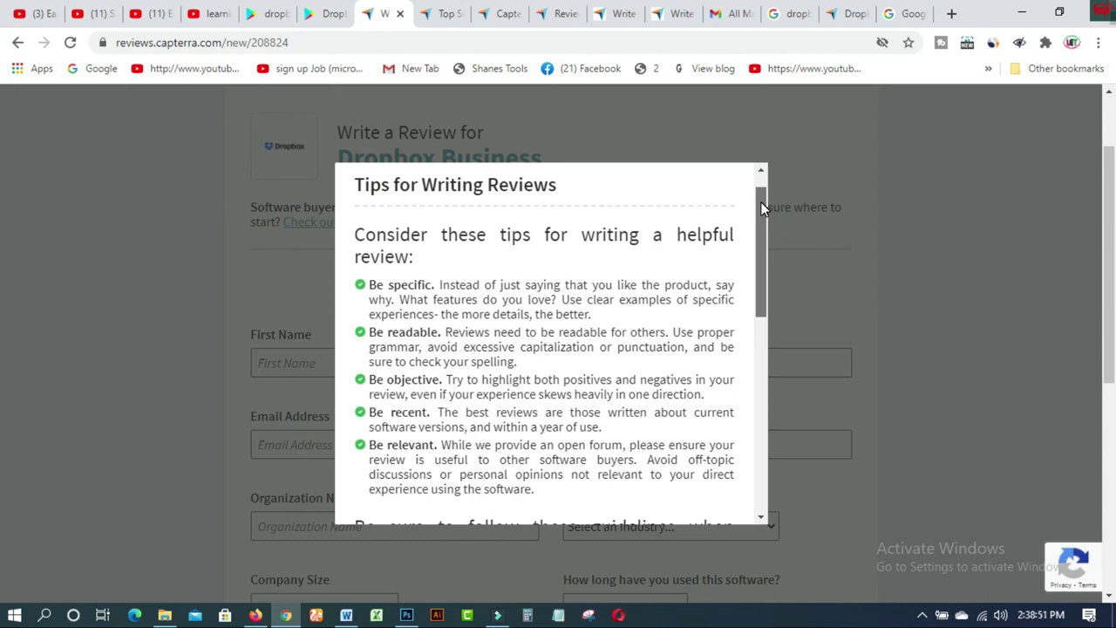
pyautogui.moveTo(760, 201); pyautogui.dragTo(748, 343)
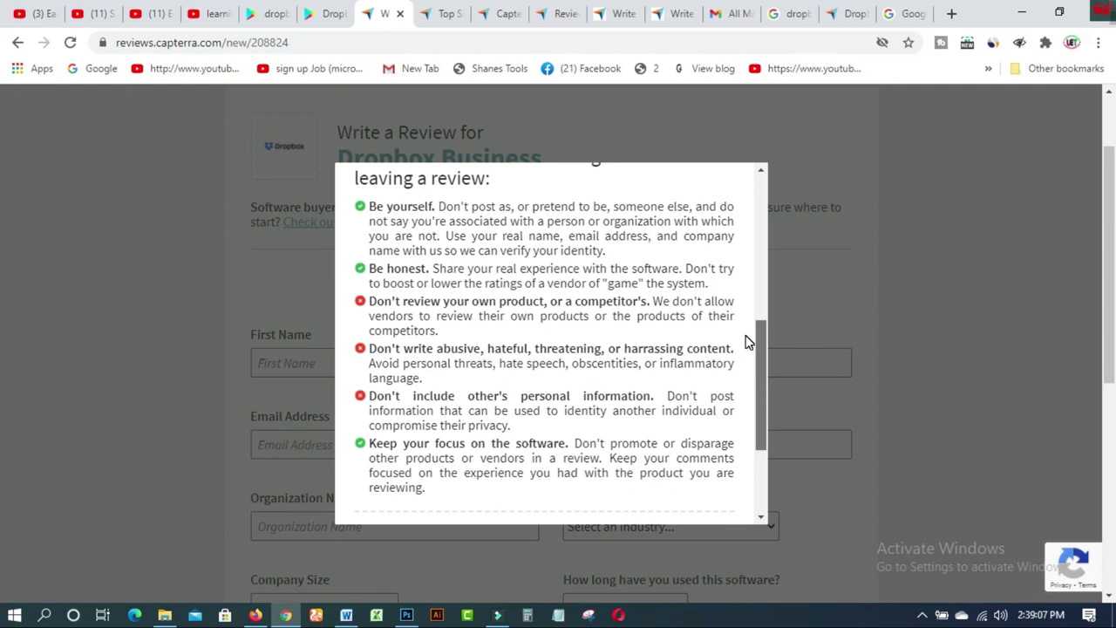
pyautogui.moveTo(746, 342); pyautogui.dragTo(746, 353)
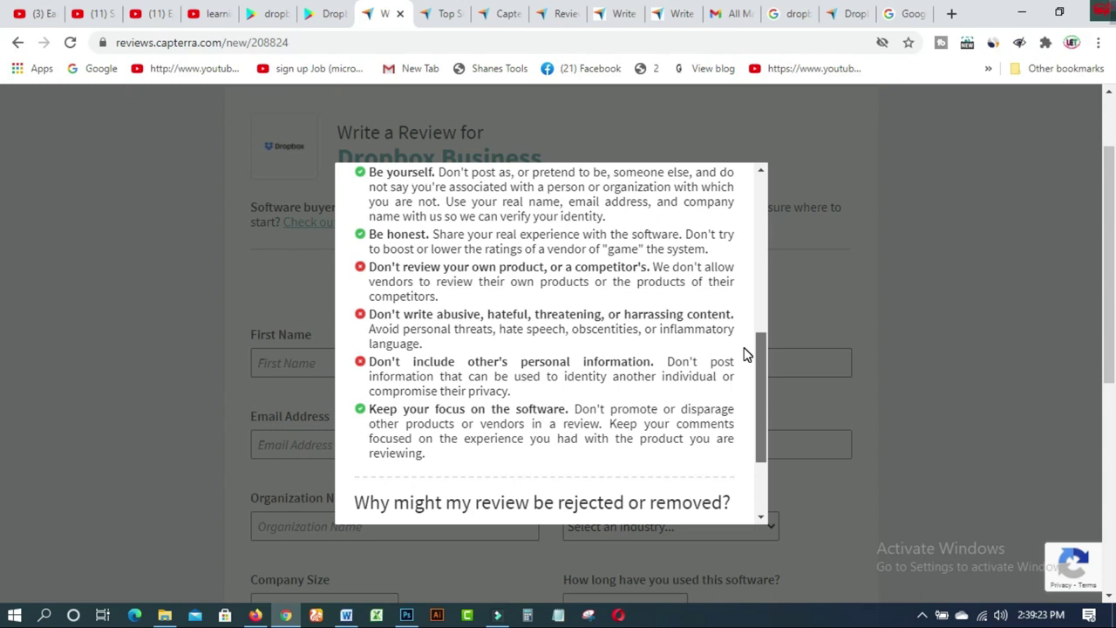
pyautogui.moveTo(746, 354); pyautogui.dragTo(767, 165)
pyautogui.moveTo(762, 410); pyautogui.dragTo(758, 199)
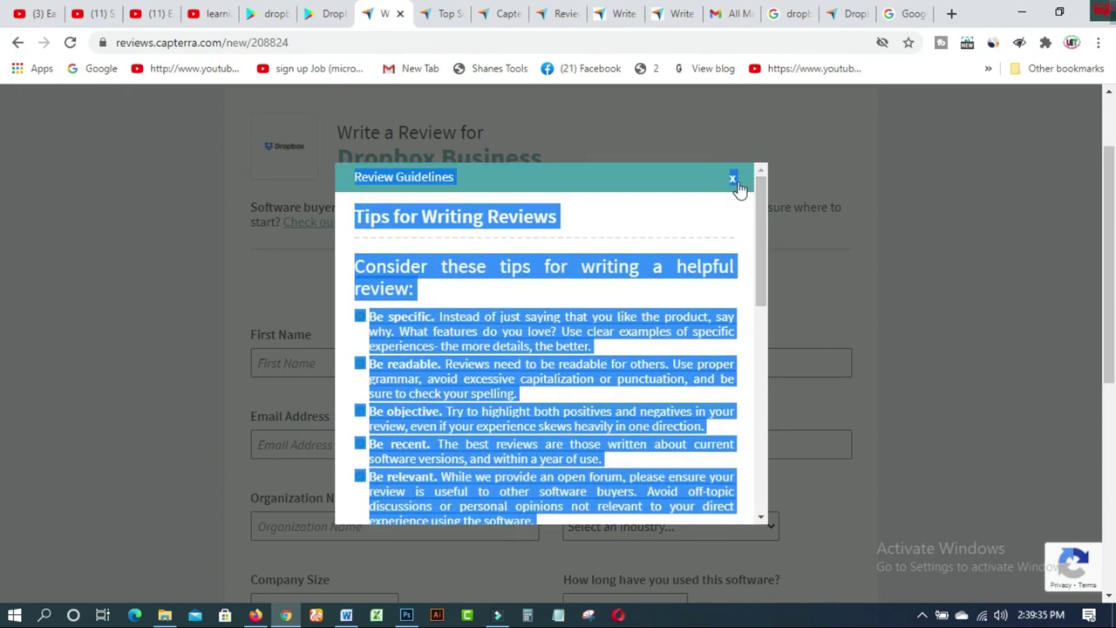
pyautogui.click(733, 179)
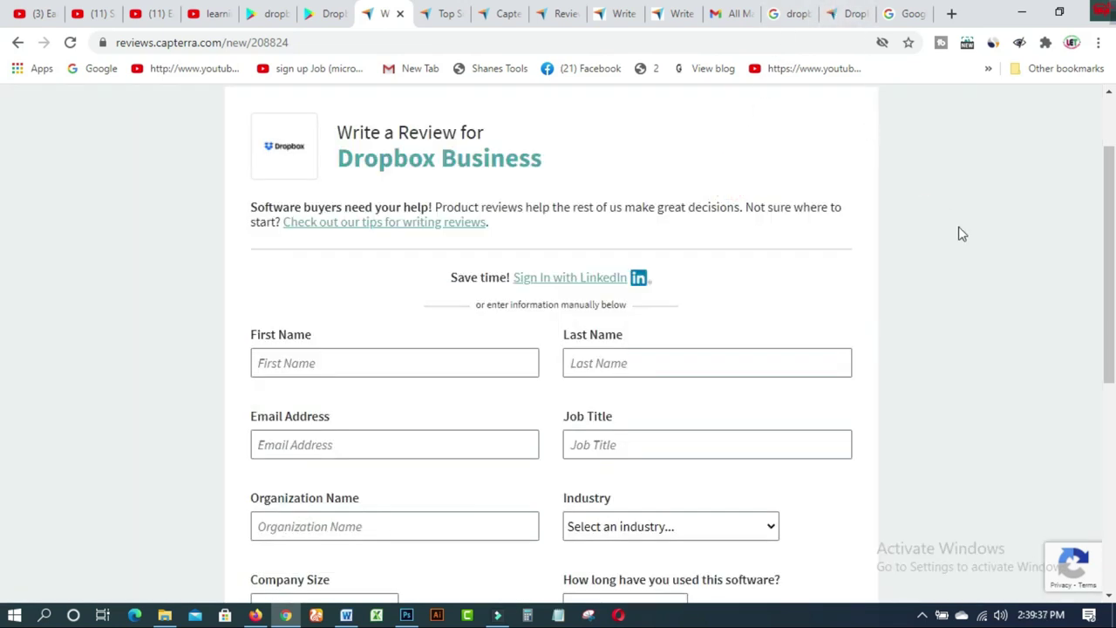
# Fill in the reviewer's first name, last name, email address and organization name from a saved autofill entry.
pyautogui.moveTo(1107, 185); pyautogui.dragTo(1106, 248)
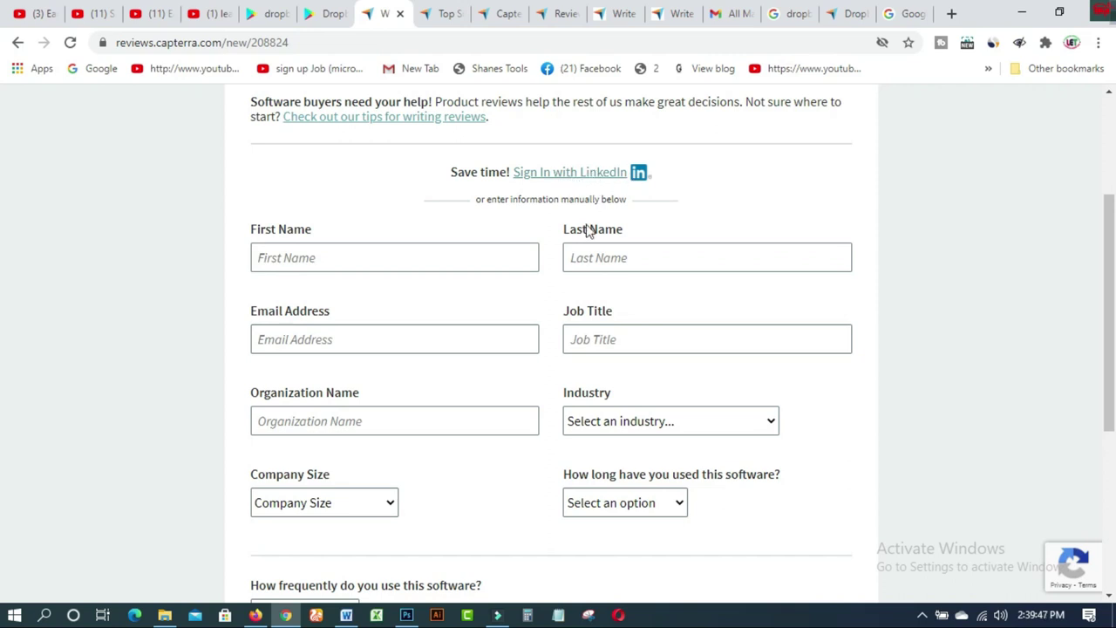
pyautogui.click(493, 256)
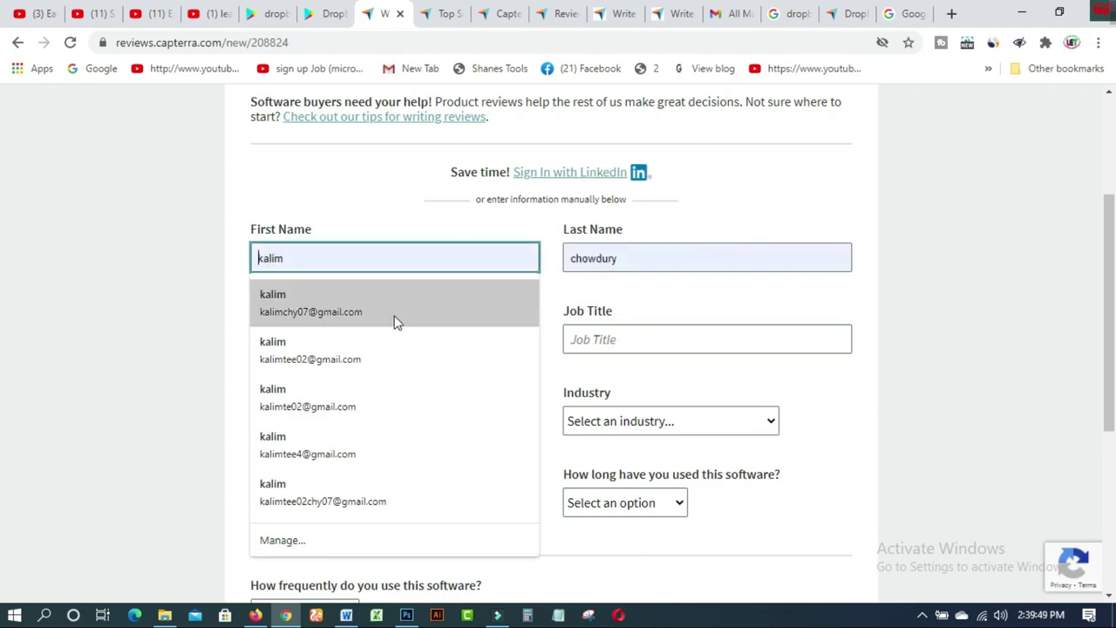
pyautogui.click(337, 365)
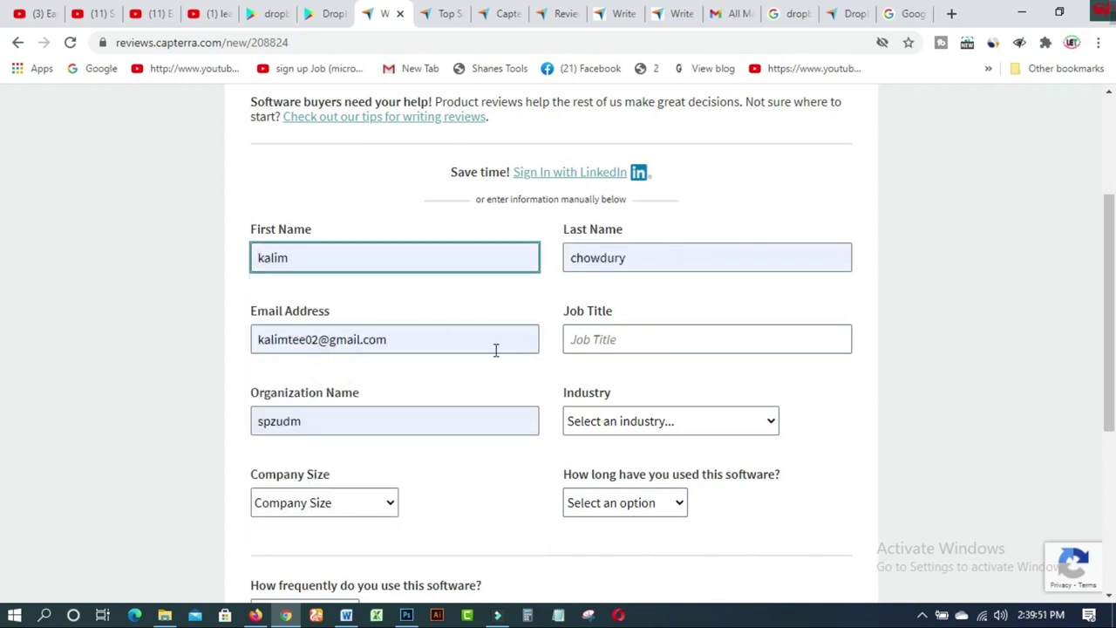
# Enter Executive as the reviewer's job title.
pyautogui.click(751, 345)
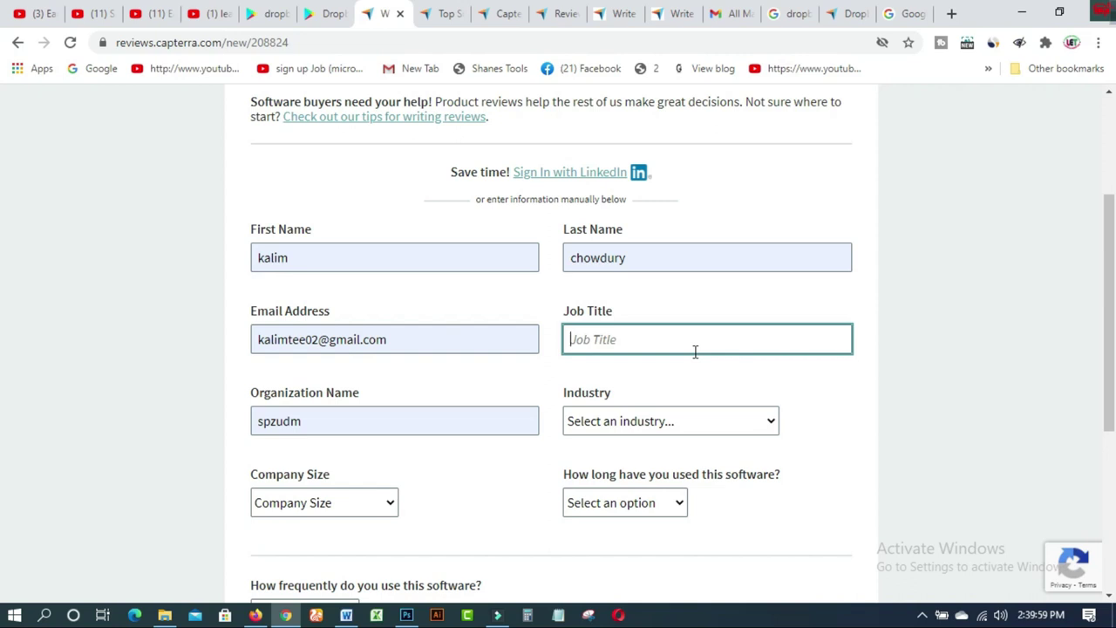
pyautogui.click(421, 423)
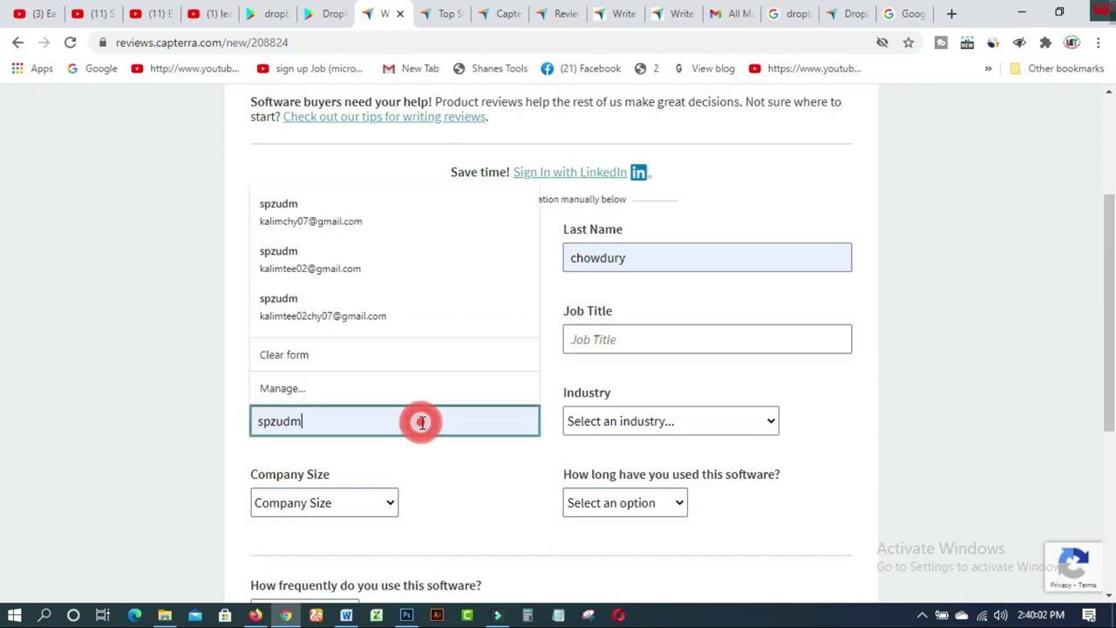
pyautogui.click(706, 338)
pyautogui.write('Ex')
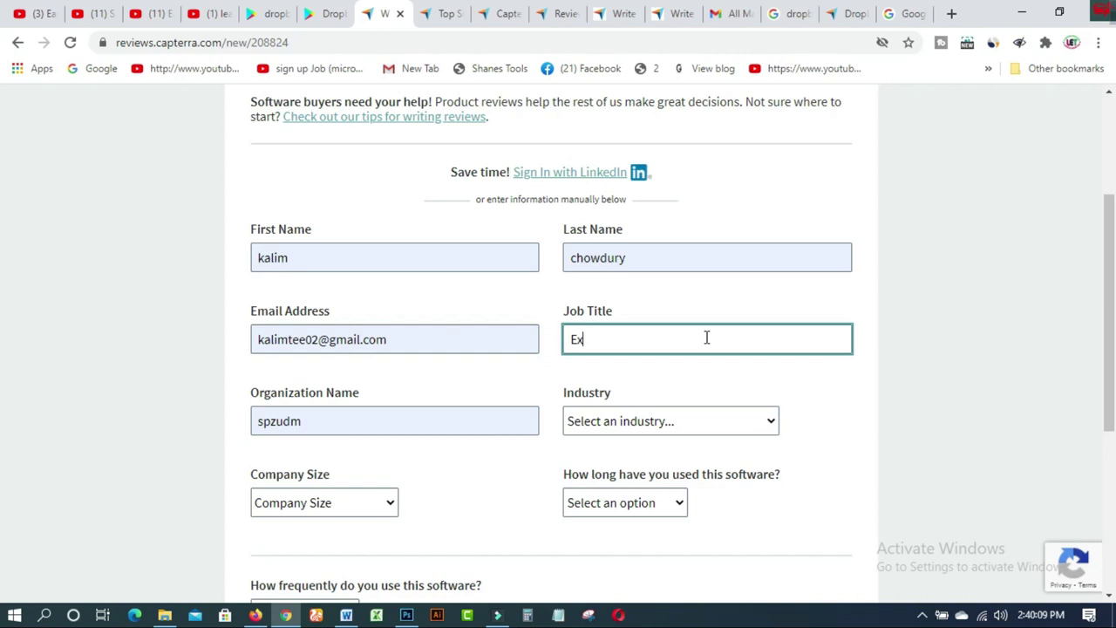
pyautogui.write('ecutibe')
pyautogui.click(615, 347)
pyautogui.write('v')
# Set the reviewer's industry to Education Management and the company size to 201-500 employees.
pyautogui.click(770, 422)
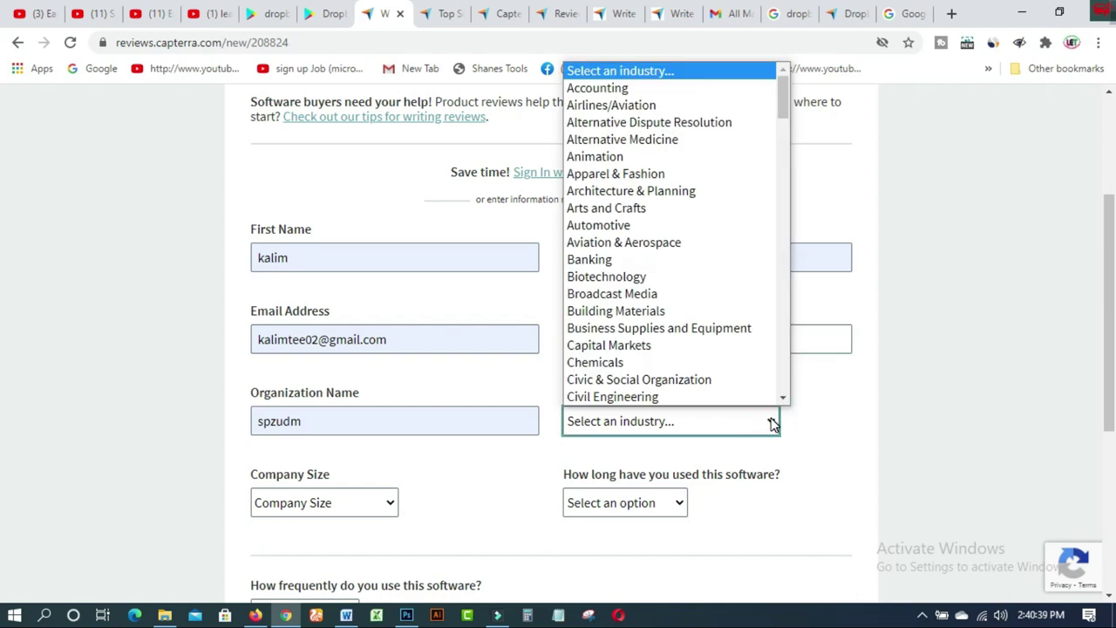
pyautogui.moveTo(783, 92); pyautogui.dragTo(778, 153)
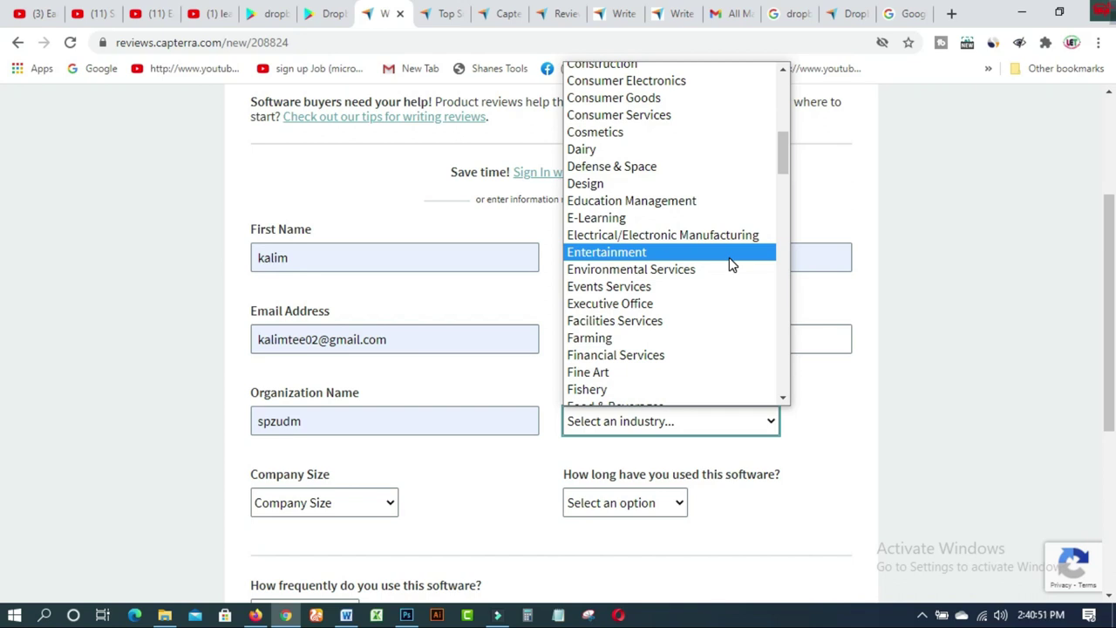
pyautogui.click(714, 207)
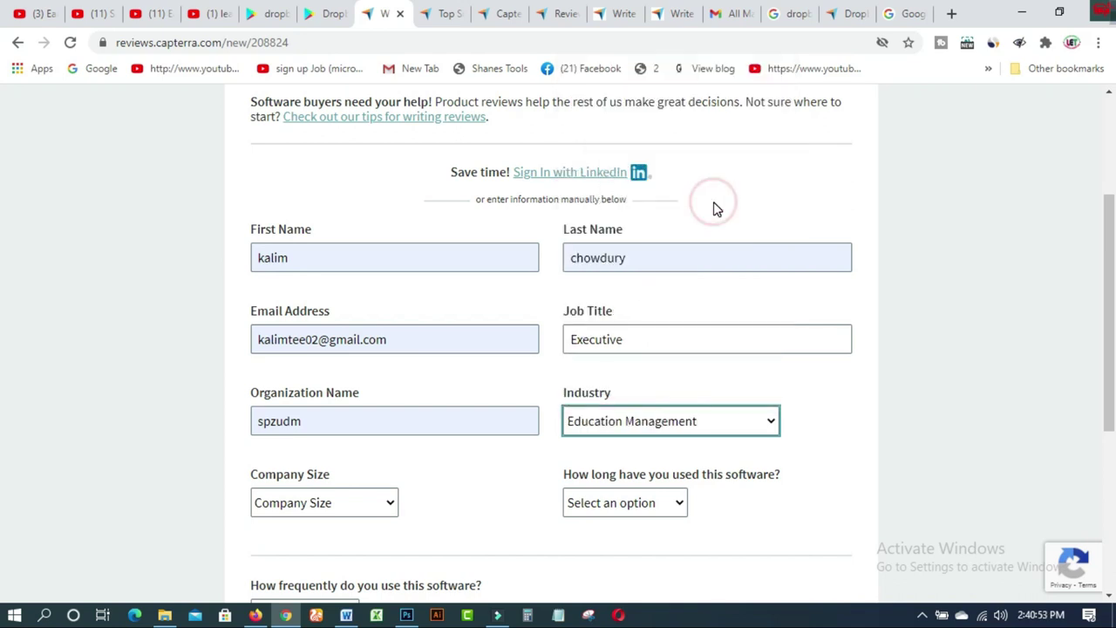
pyautogui.click(391, 504)
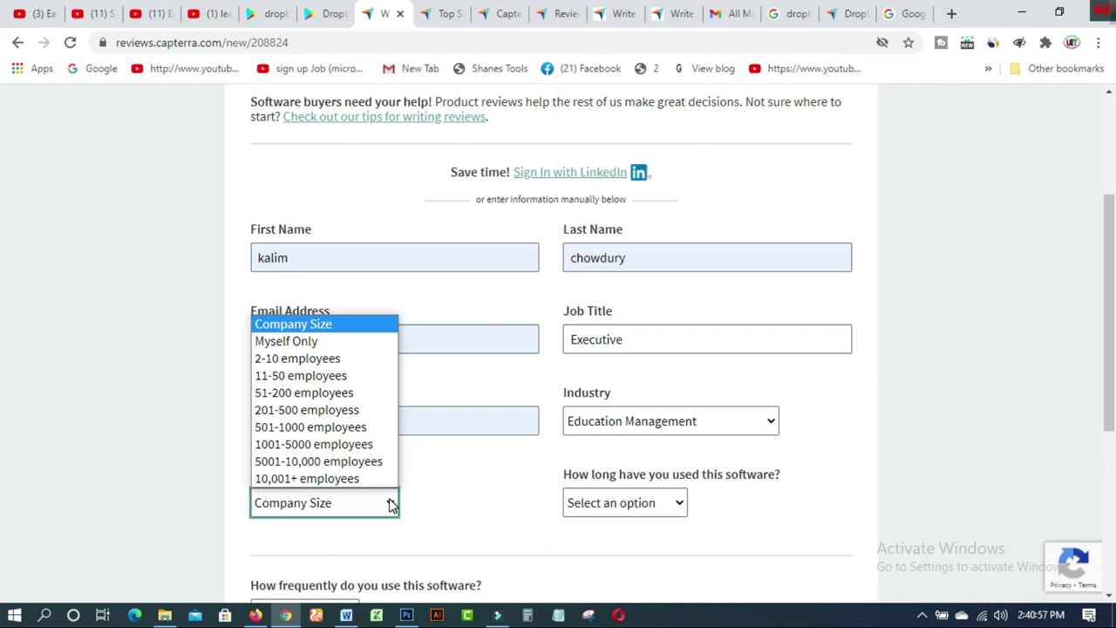
pyautogui.click(352, 413)
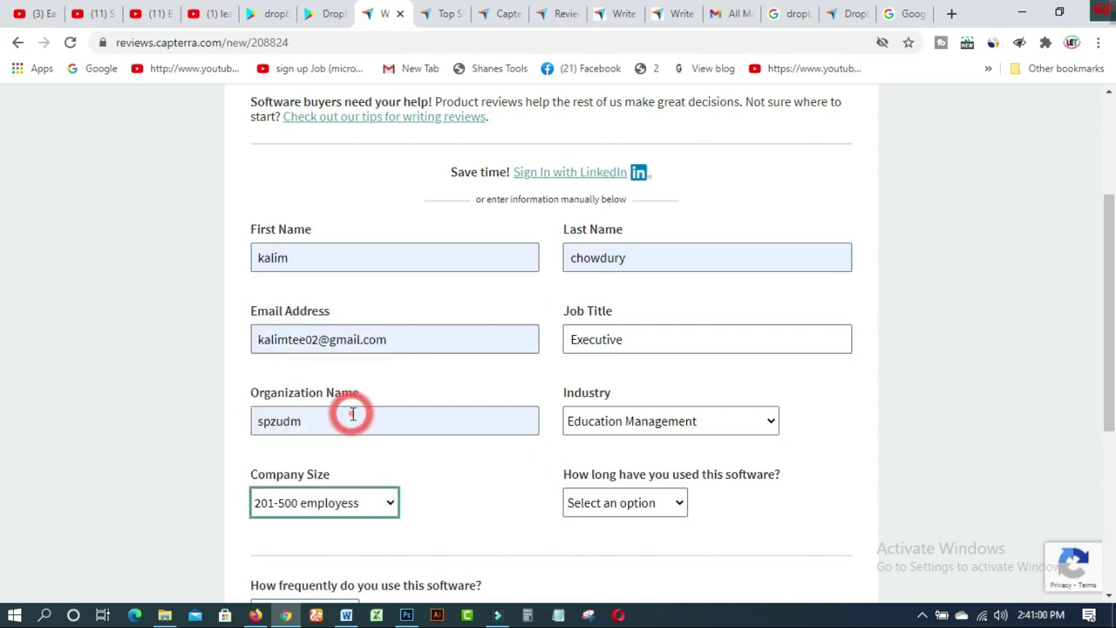
# Answer the software usage questions with 6-12 months of use, Weekly frequency and the role I am a user.
pyautogui.click(679, 505)
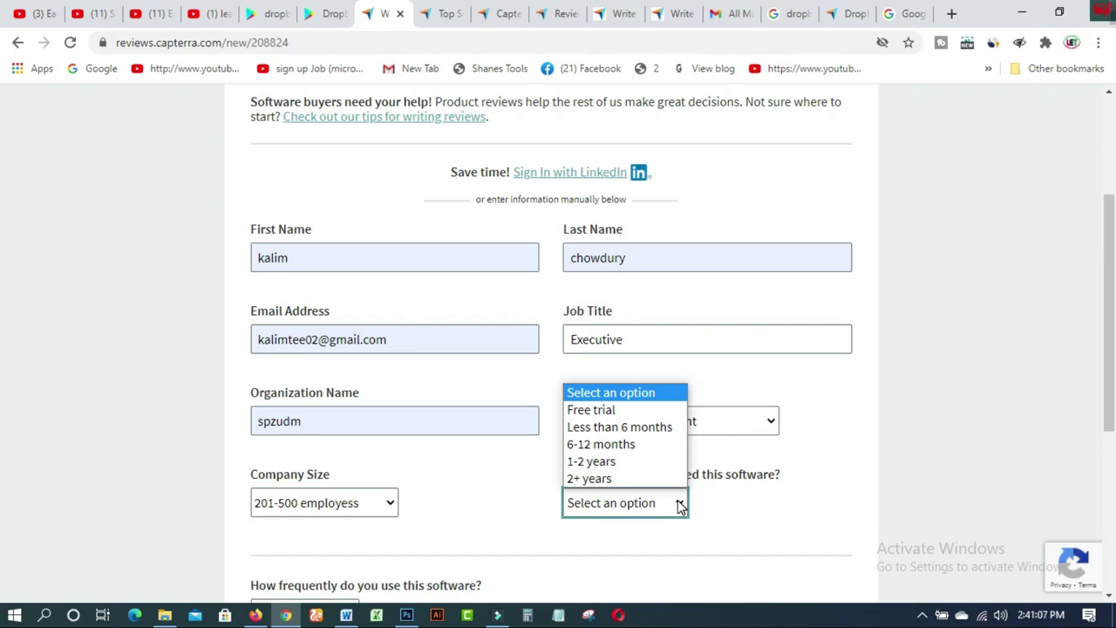
pyautogui.click(625, 445)
pyautogui.moveTo(1110, 212); pyautogui.dragTo(1089, 375)
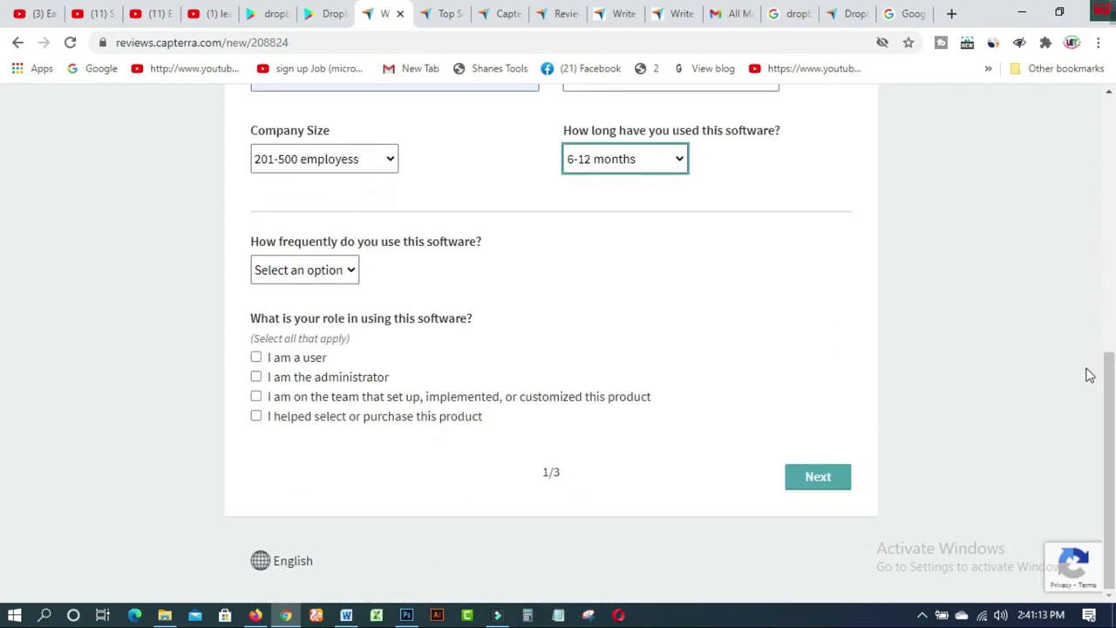
pyautogui.click(351, 272)
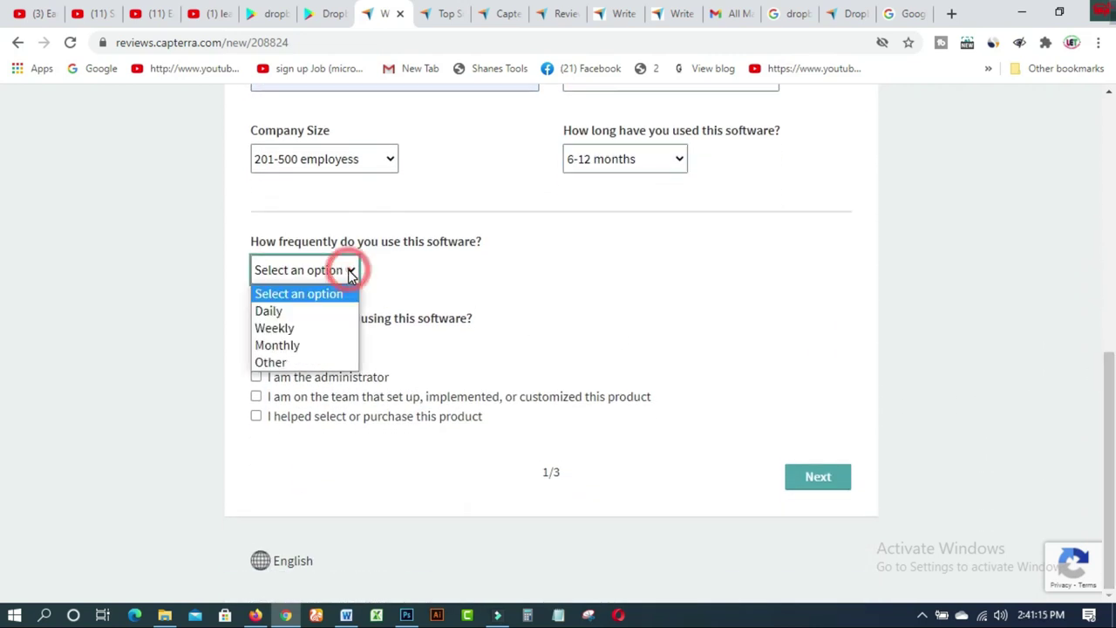
pyautogui.click(303, 330)
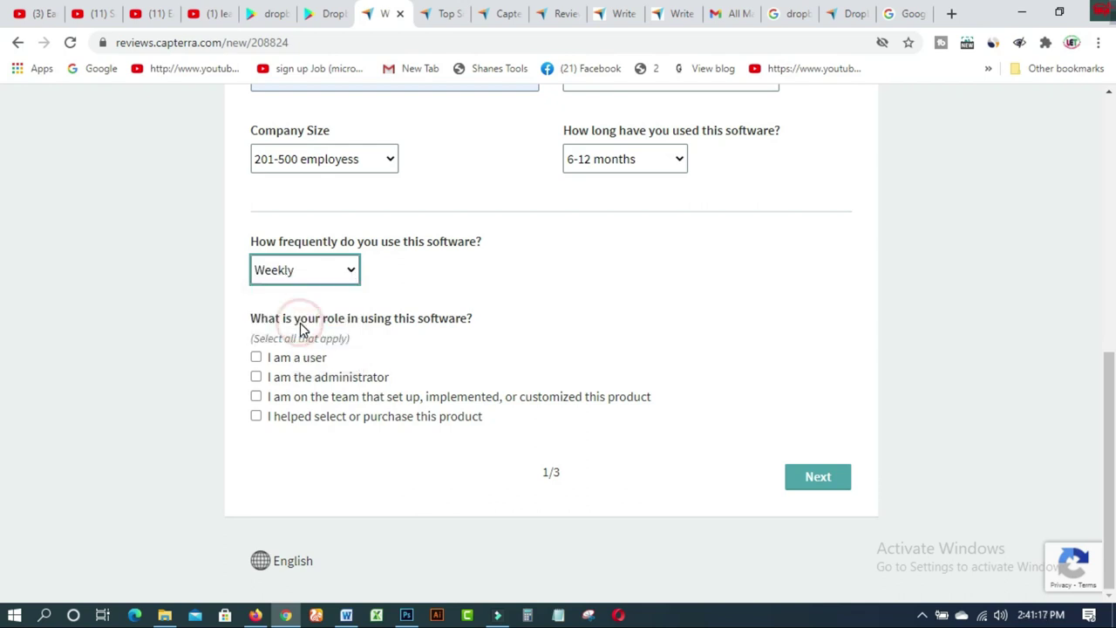
pyautogui.click(255, 356)
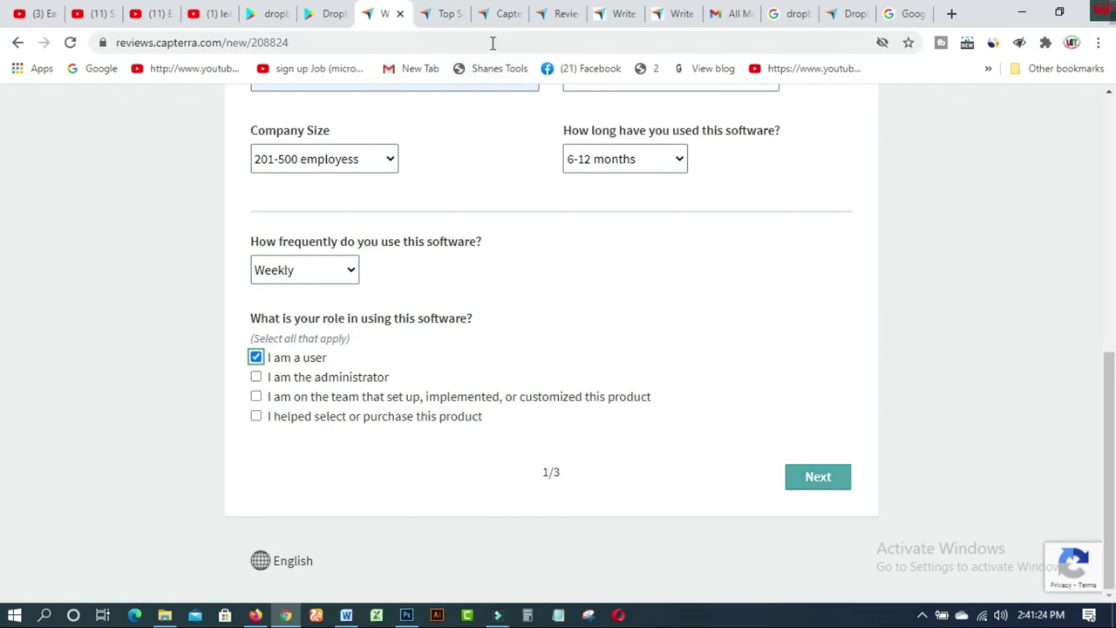
# Switch to the already open Dropbox Business review page that contains the star ratings.
pyautogui.click(502, 17)
pyautogui.click(550, 19)
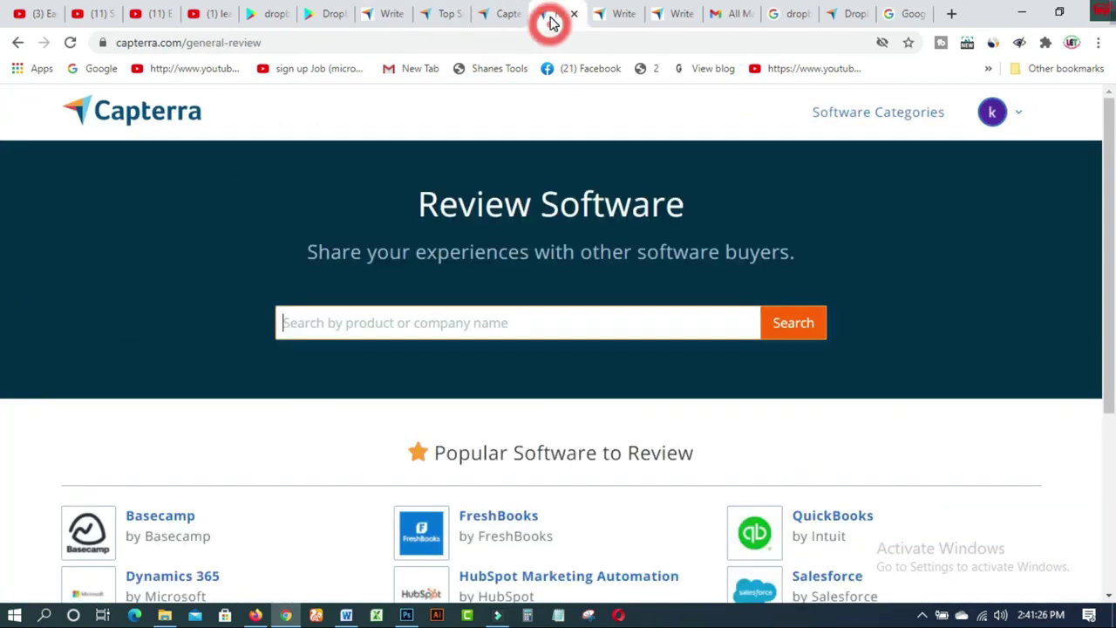
pyautogui.click(621, 21)
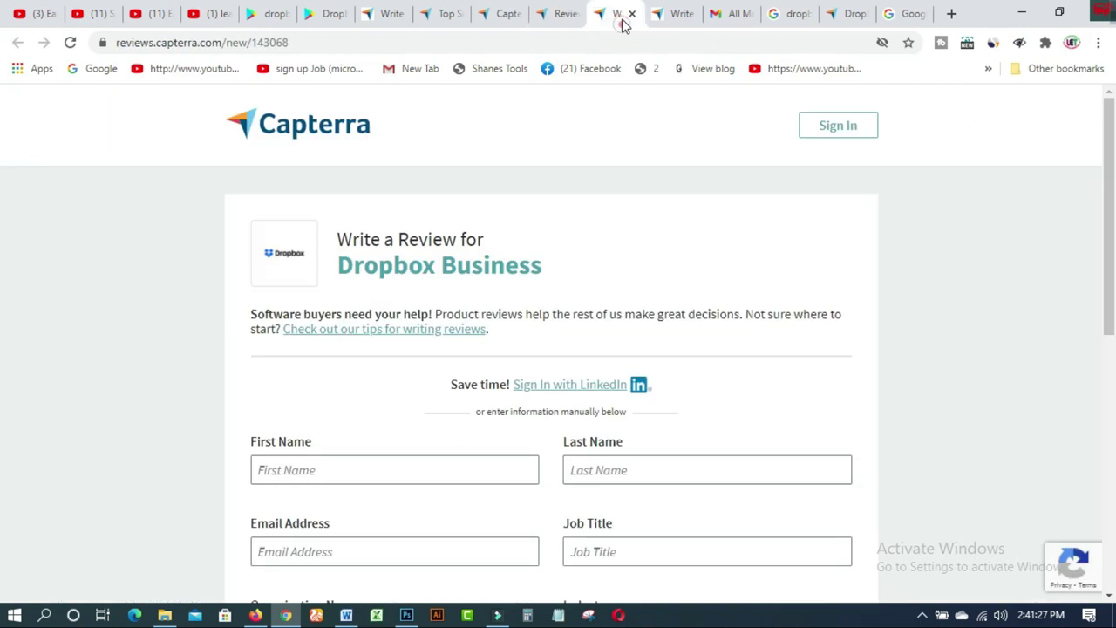
pyautogui.click(668, 19)
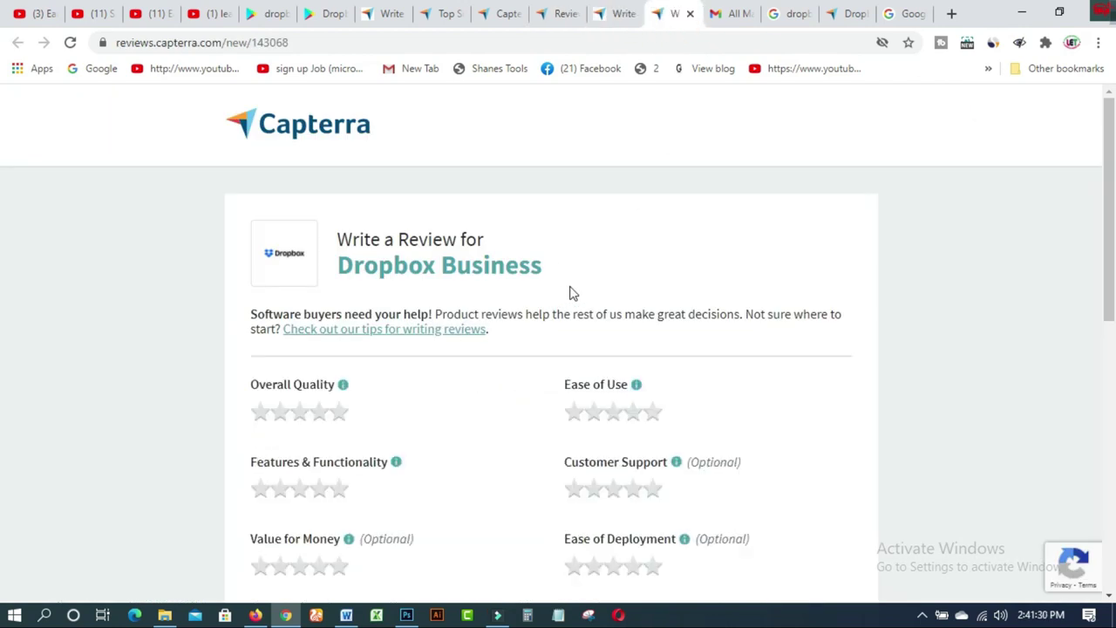
# Look at the tips for writing reviews on the ratings page and close them.
pyautogui.moveTo(1107, 173); pyautogui.dragTo(1104, 219)
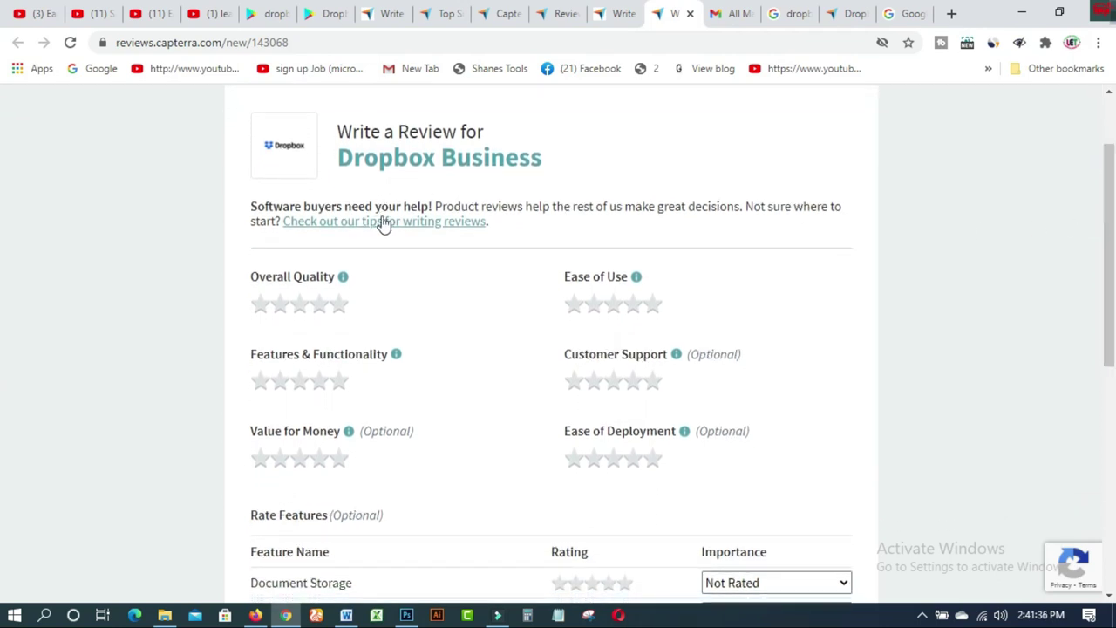
pyautogui.click(448, 231)
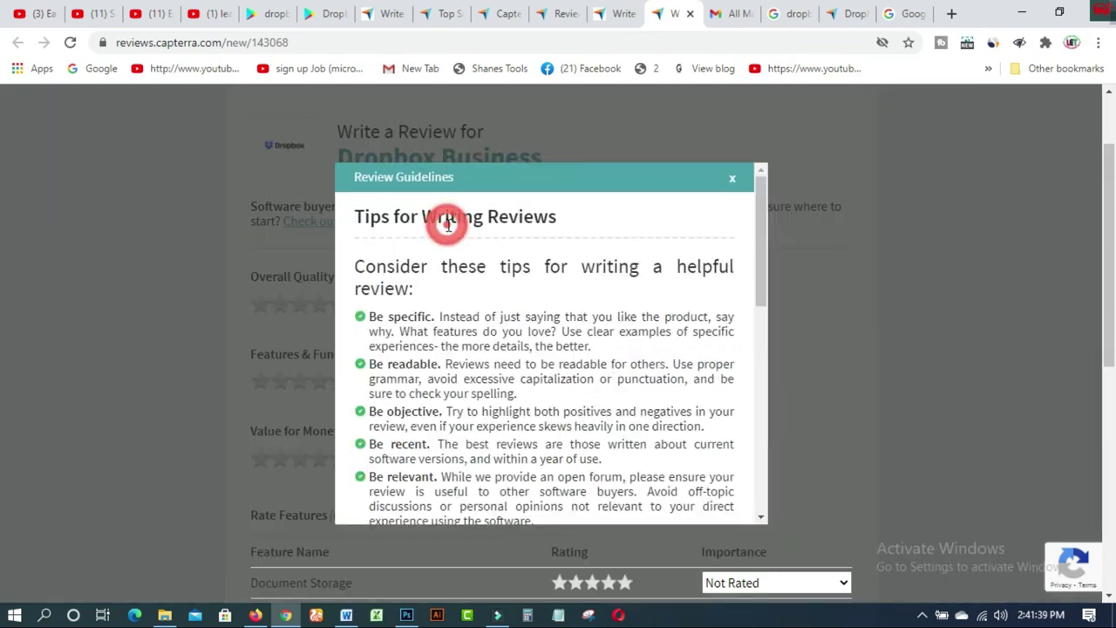
pyautogui.click(731, 179)
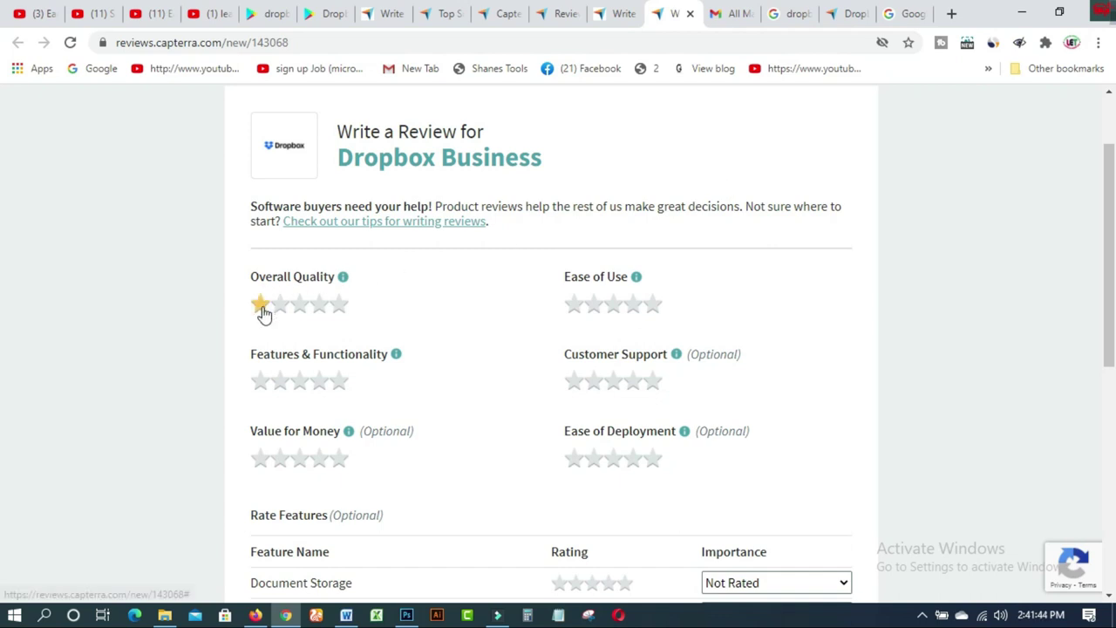
# Rate the Overall Quality of Dropbox Business with five stars.
pyautogui.click(319, 304)
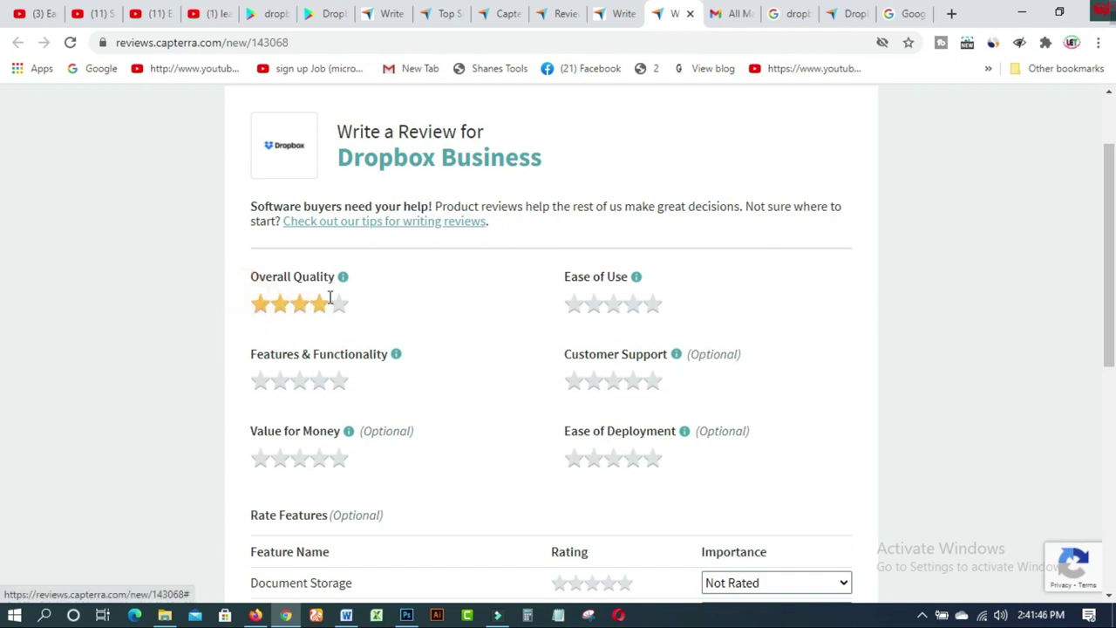
pyautogui.moveTo(552, 304); pyautogui.dragTo(635, 304)
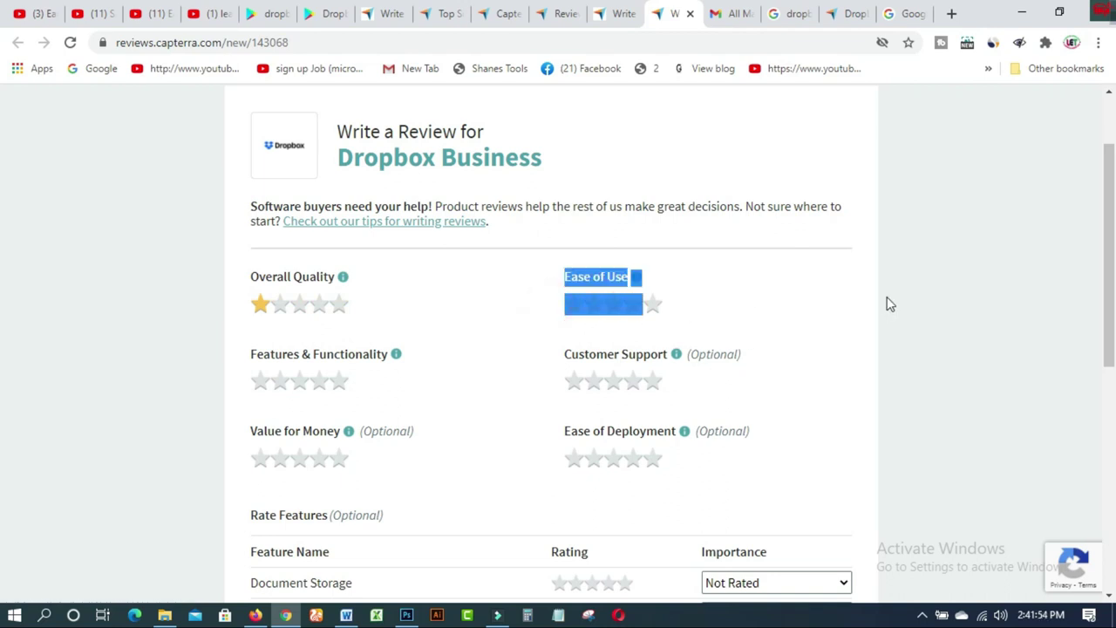
pyautogui.click(284, 303)
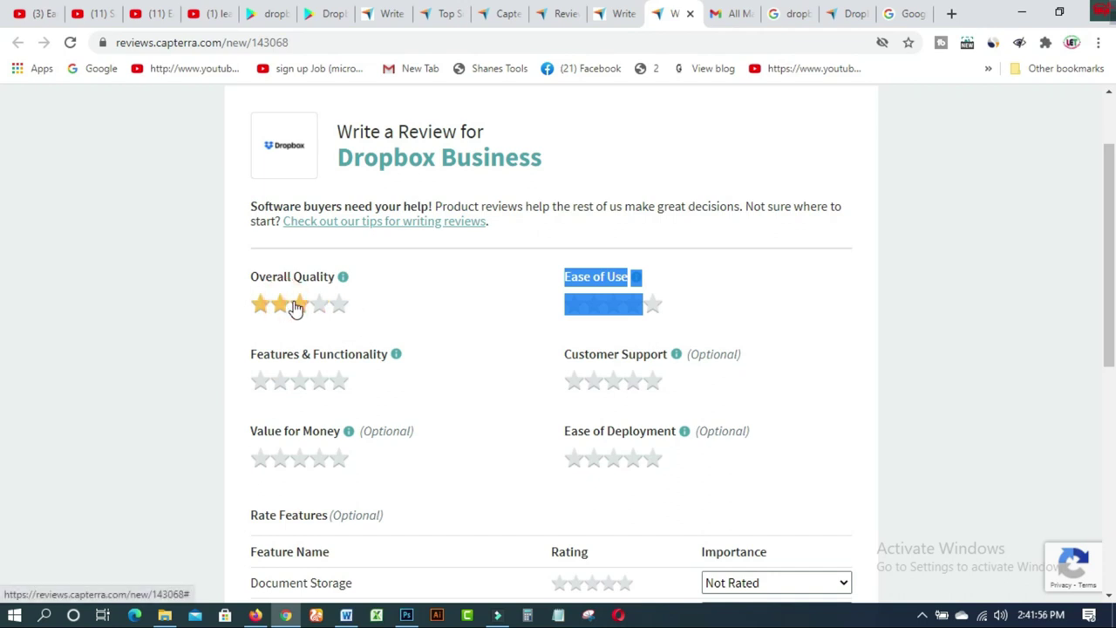
pyautogui.click(319, 304)
pyautogui.click(337, 304)
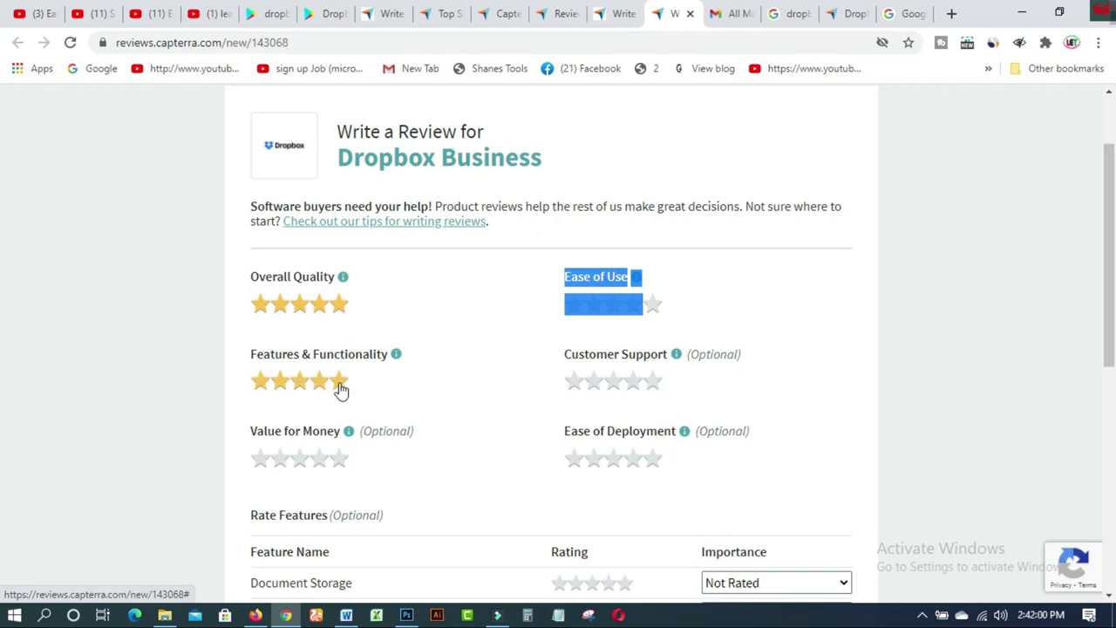
# Rate Features & Functionality with five stars.
pyautogui.click(255, 380)
pyautogui.click(276, 382)
pyautogui.click(298, 382)
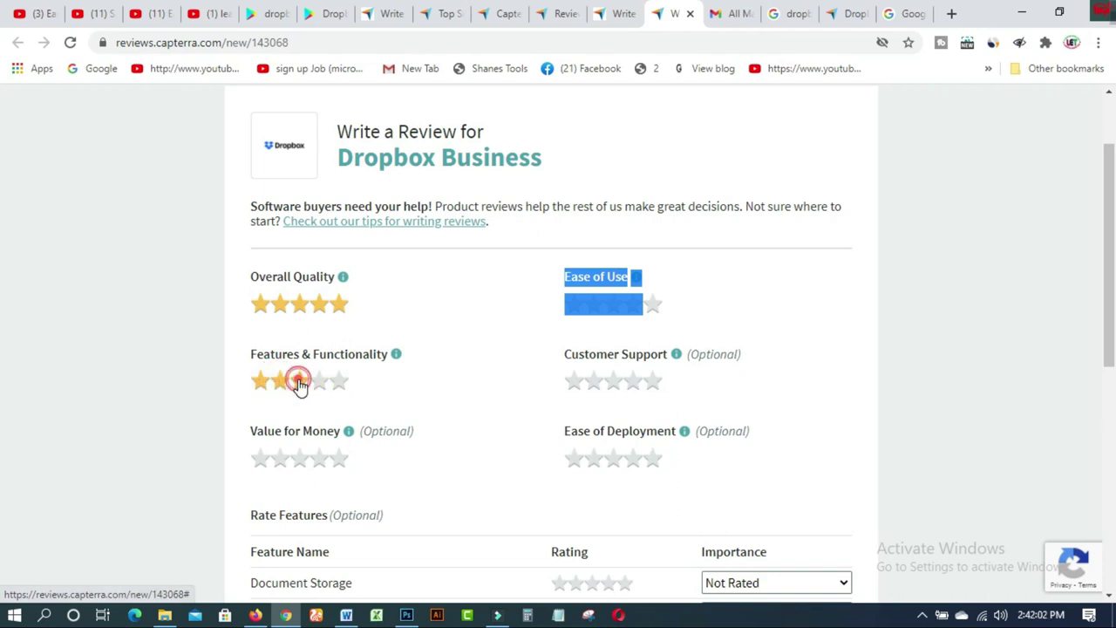
pyautogui.click(315, 382)
pyautogui.click(332, 384)
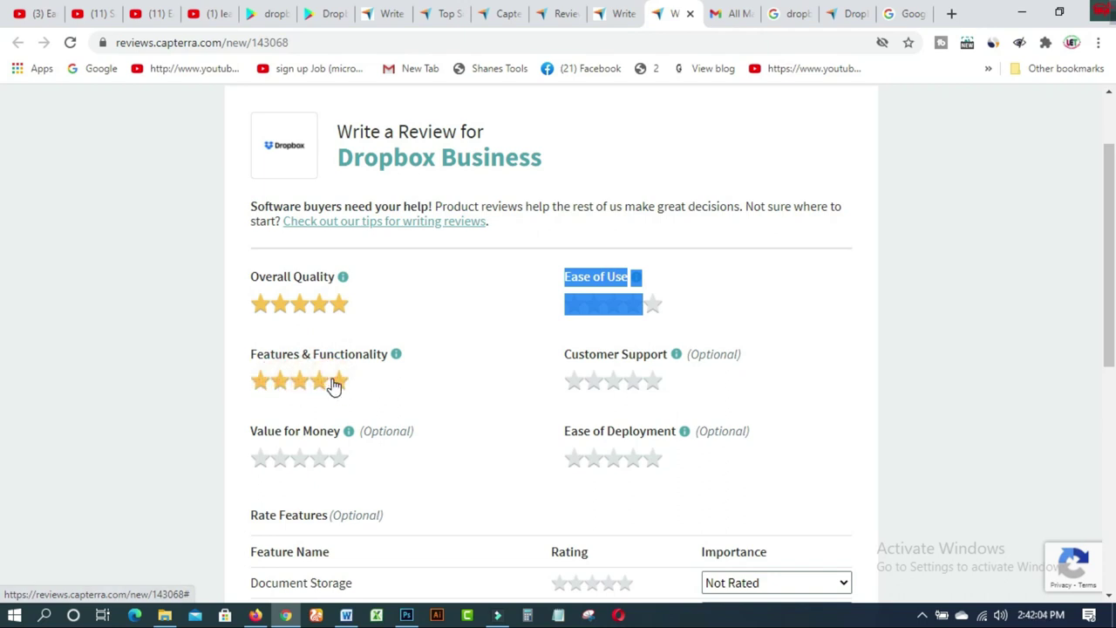
# Give Customer Support a five-star rating.
pyautogui.click(568, 384)
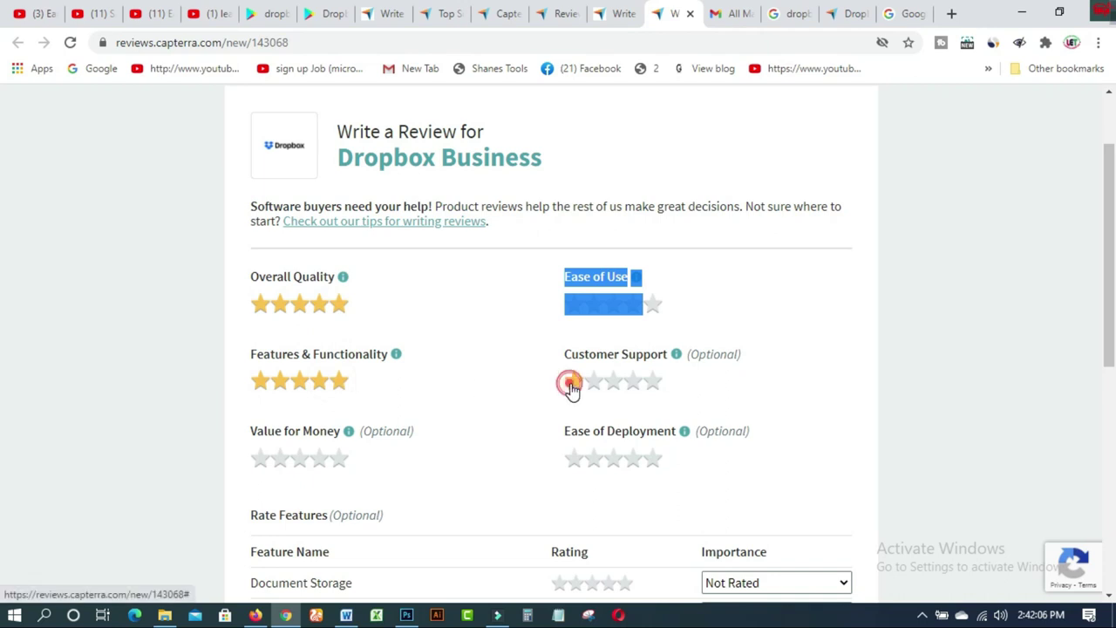
pyautogui.click(592, 385)
pyautogui.click(611, 385)
pyautogui.click(637, 382)
pyautogui.click(652, 381)
# Rate Value for Money with five stars and Ease of Deployment with four stars.
pyautogui.moveTo(1112, 266); pyautogui.dragTo(1101, 353)
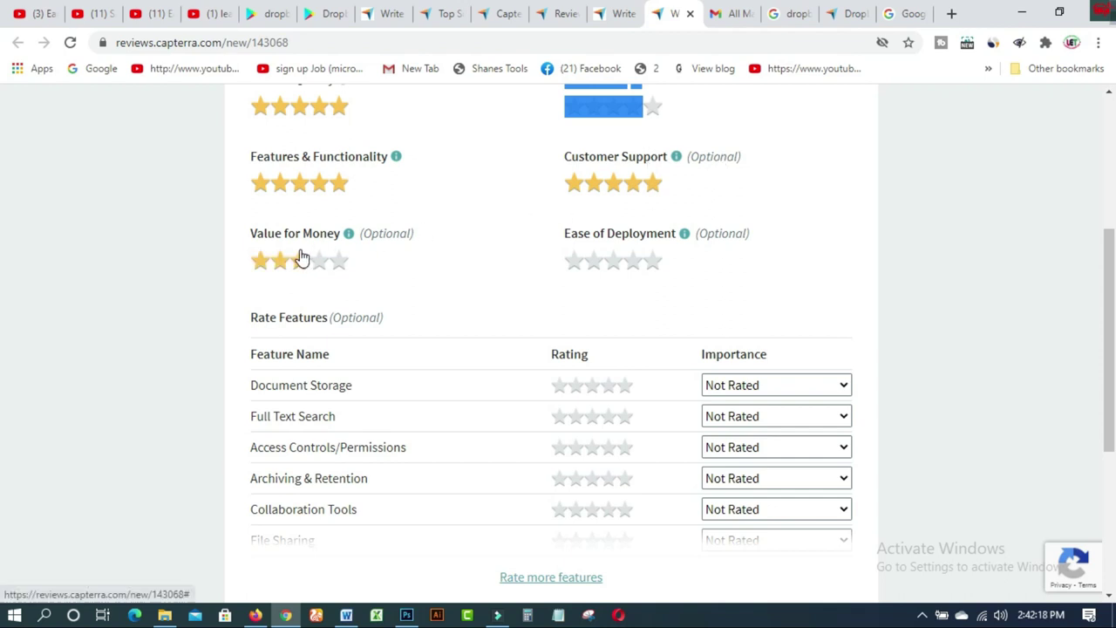
pyautogui.click(337, 260)
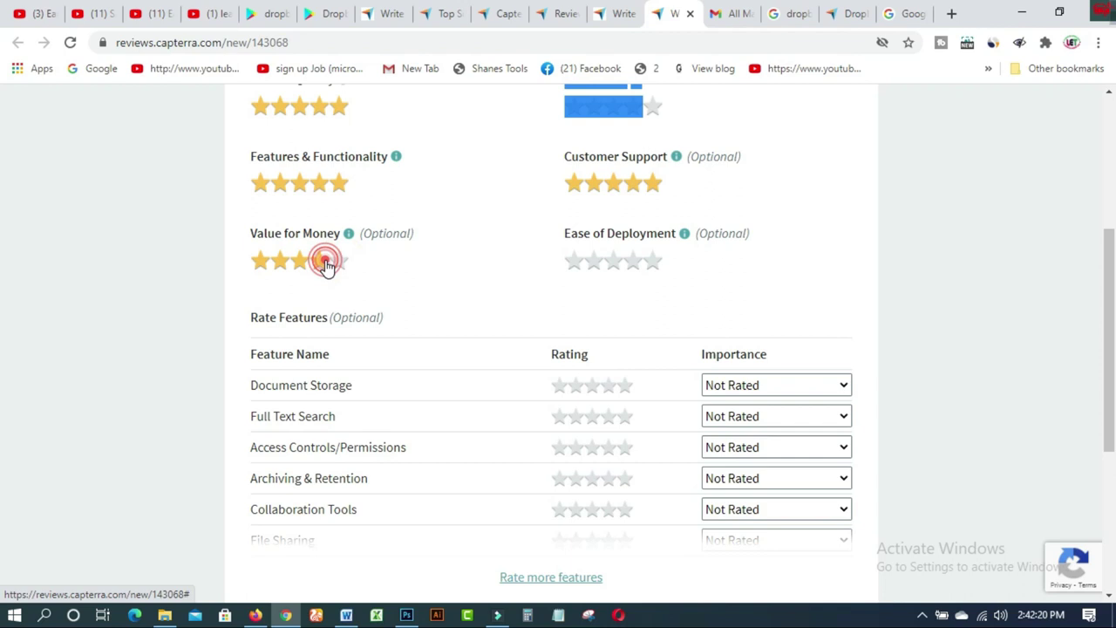
pyautogui.click(297, 262)
pyautogui.click(319, 262)
pyautogui.click(336, 260)
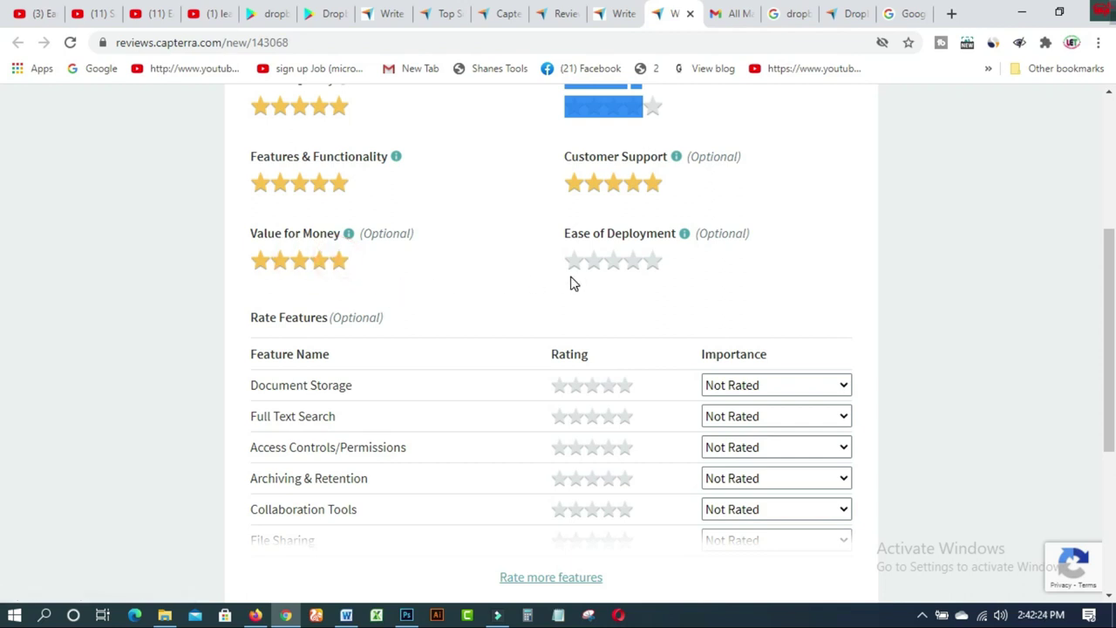
pyautogui.click(626, 263)
# Rate the Document Storage feature with five stars in the optional feature ratings.
pyautogui.moveTo(1111, 279); pyautogui.dragTo(1108, 352)
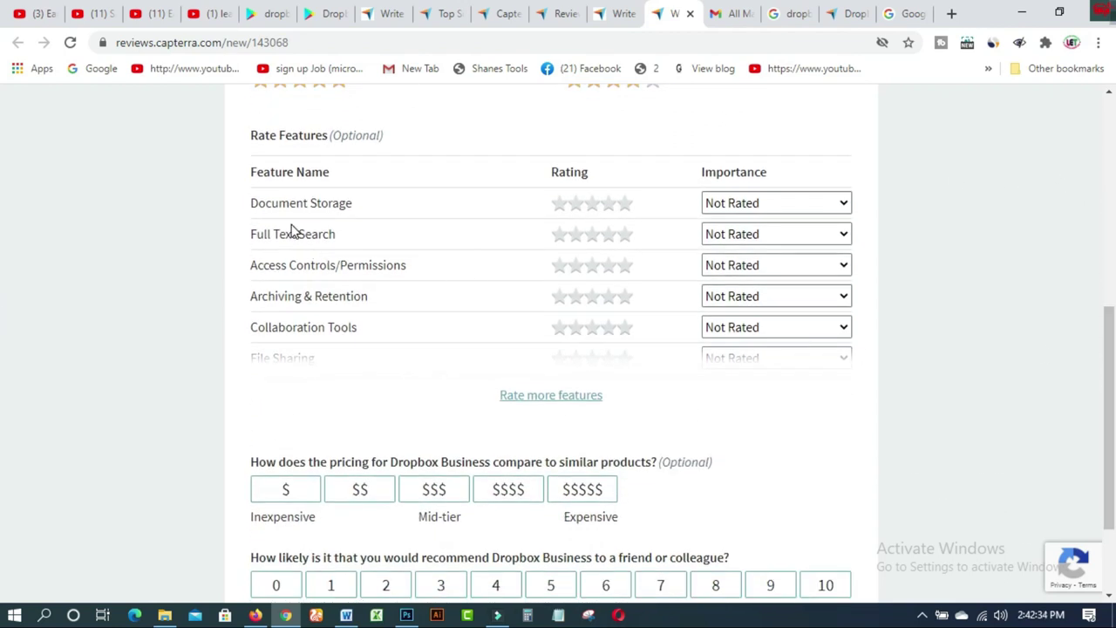
pyautogui.click(592, 206)
pyautogui.click(590, 208)
pyautogui.click(623, 207)
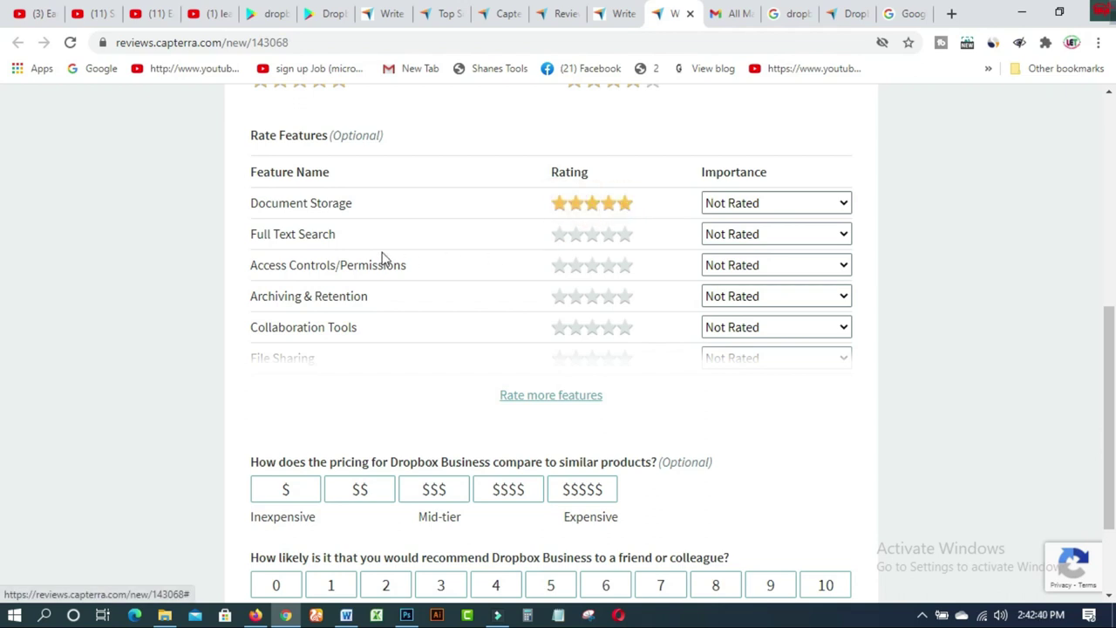
# Rate the Full Text Search feature with four stars.
pyautogui.click(560, 241)
pyautogui.click(575, 239)
pyautogui.click(596, 240)
pyautogui.click(606, 239)
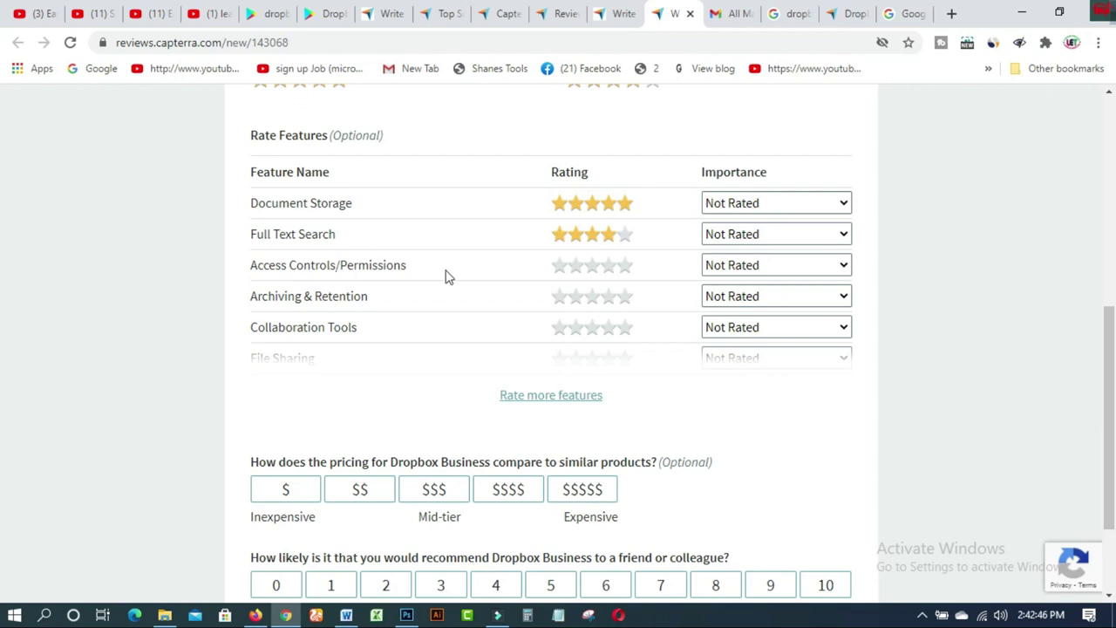
# Rate the Access Controls/Permissions feature with three stars and Archiving & Retention with four stars.
pyautogui.click(559, 269)
pyautogui.click(579, 268)
pyautogui.click(590, 270)
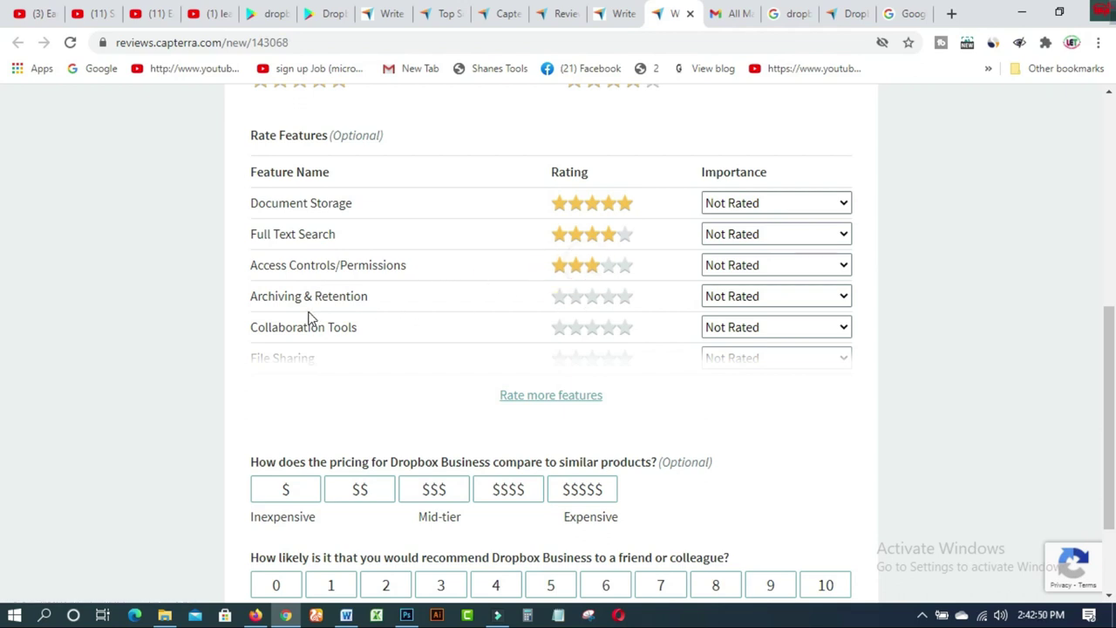
pyautogui.click(558, 297)
pyautogui.click(575, 297)
pyautogui.click(590, 298)
pyautogui.click(603, 298)
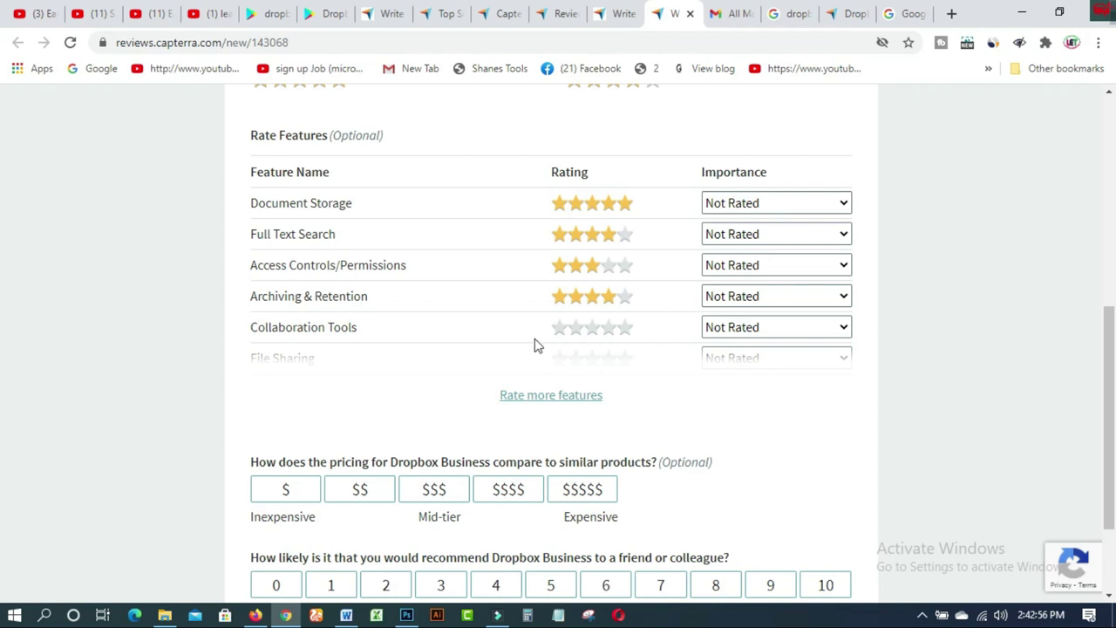
# Rate the Collaboration Tools feature with five stars.
pyautogui.click(576, 329)
pyautogui.click(591, 328)
pyautogui.click(607, 329)
pyautogui.click(622, 329)
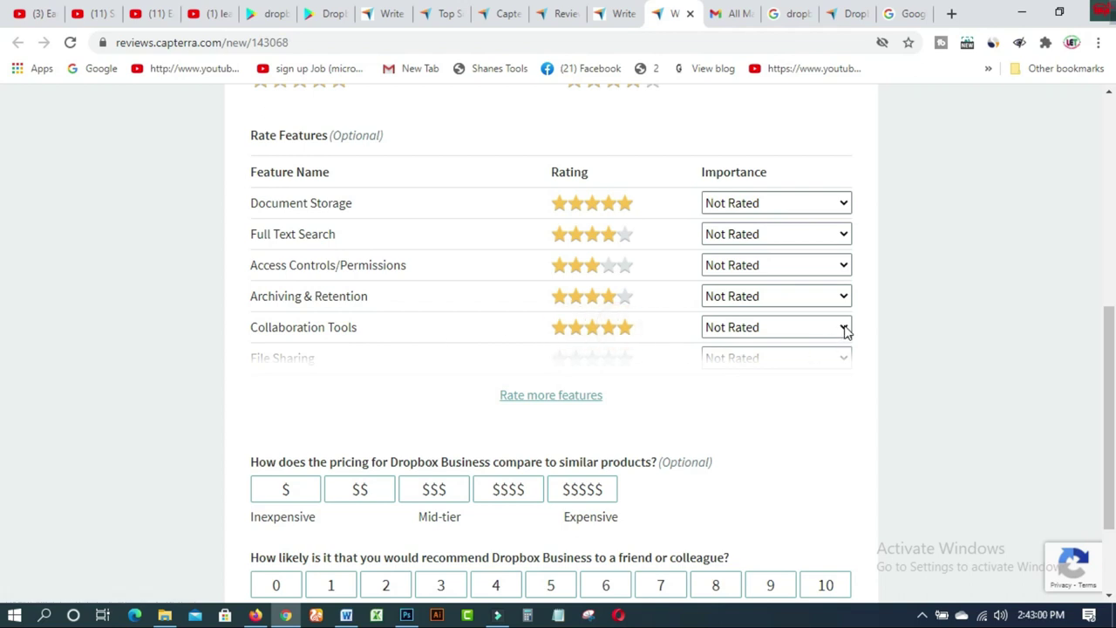
# Set the importance of Collaboration Tools to High and of Archiving & Retention to Low.
pyautogui.click(844, 328)
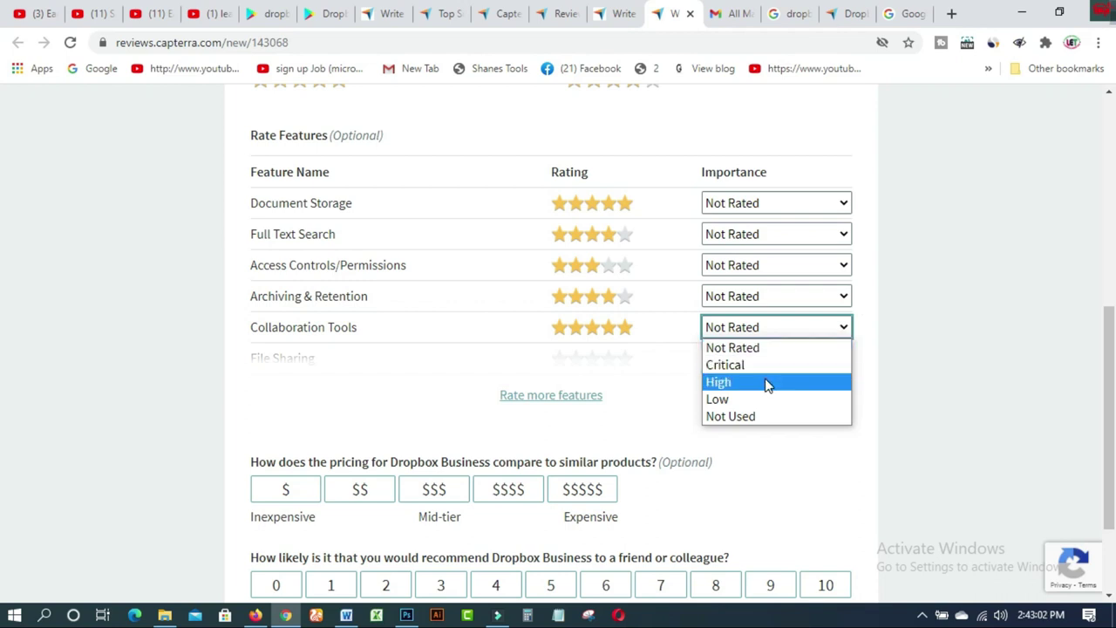
pyautogui.click(767, 385)
pyautogui.click(831, 298)
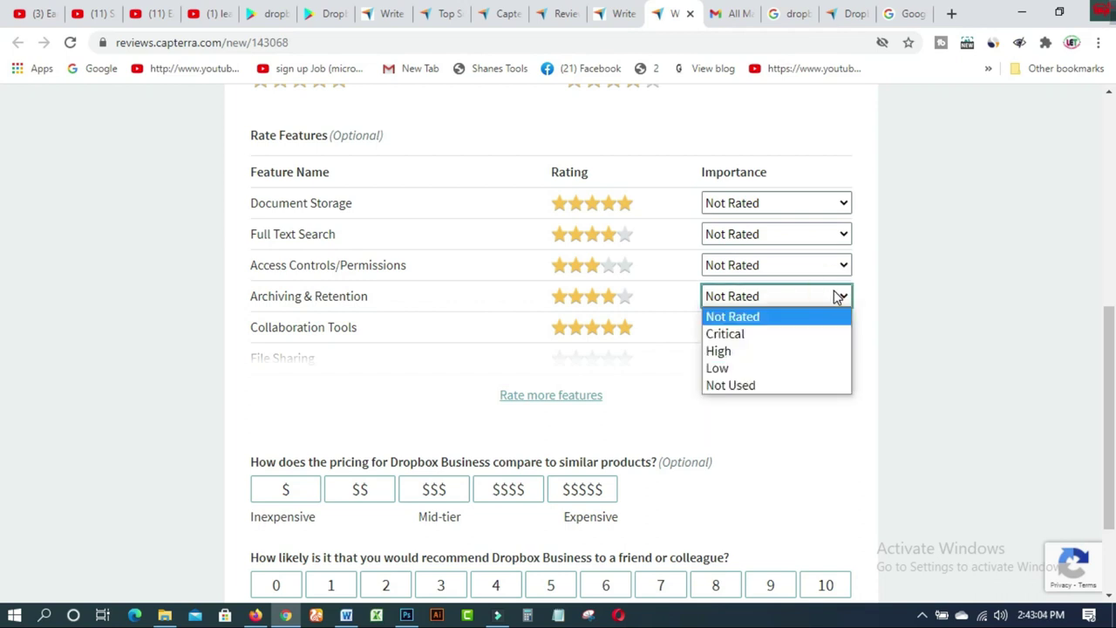
pyautogui.click(748, 370)
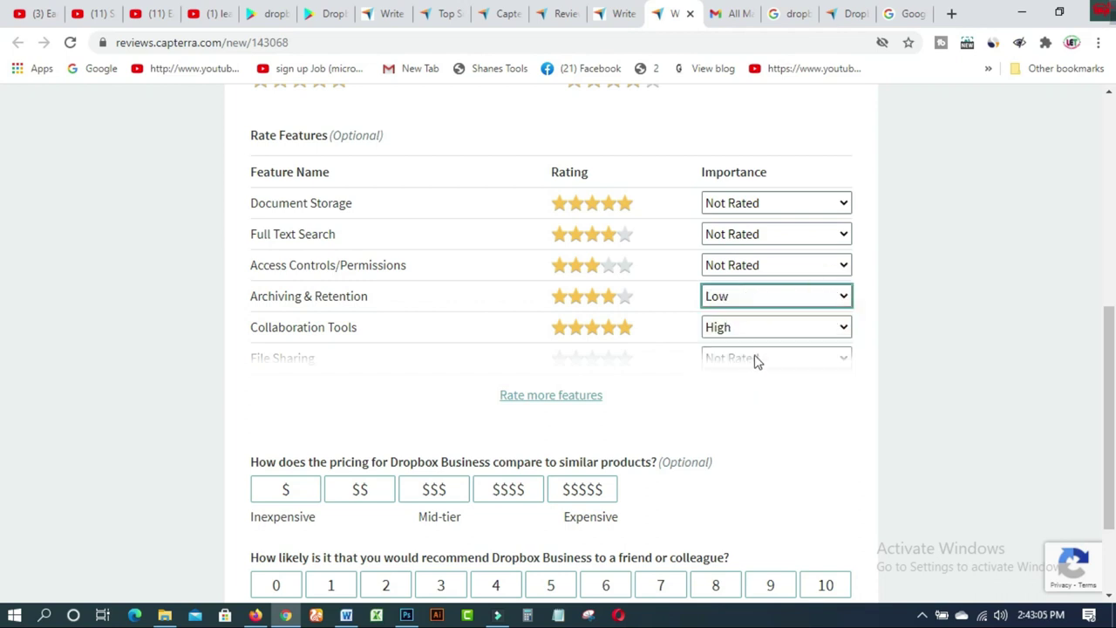
# Set the importance of Access Controls/Permissions to Low.
pyautogui.click(798, 266)
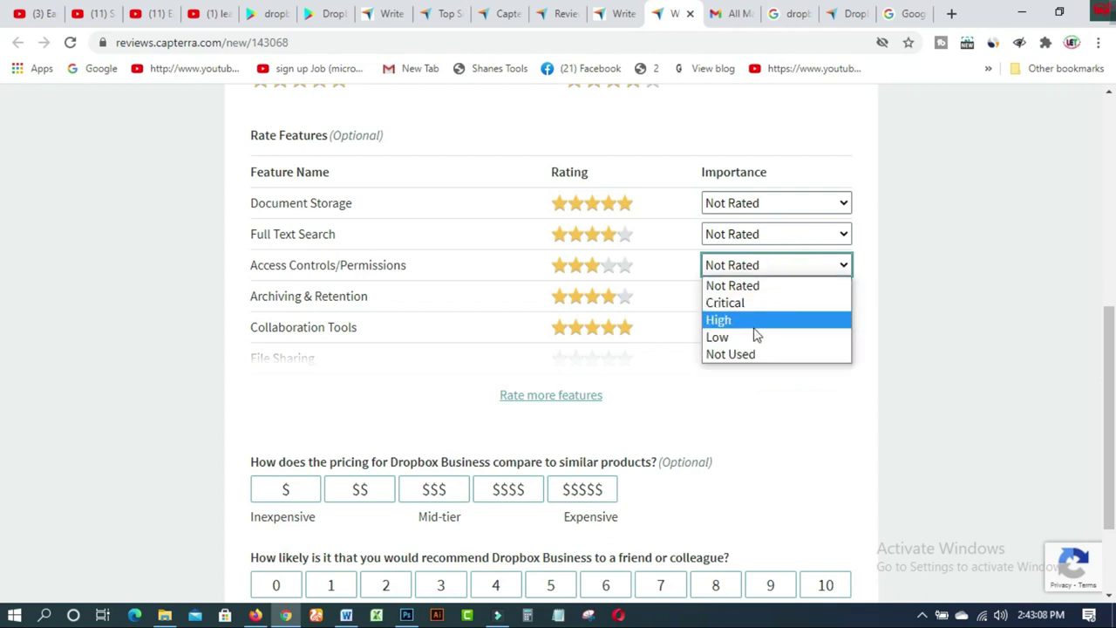
pyautogui.click(744, 353)
pyautogui.click(757, 267)
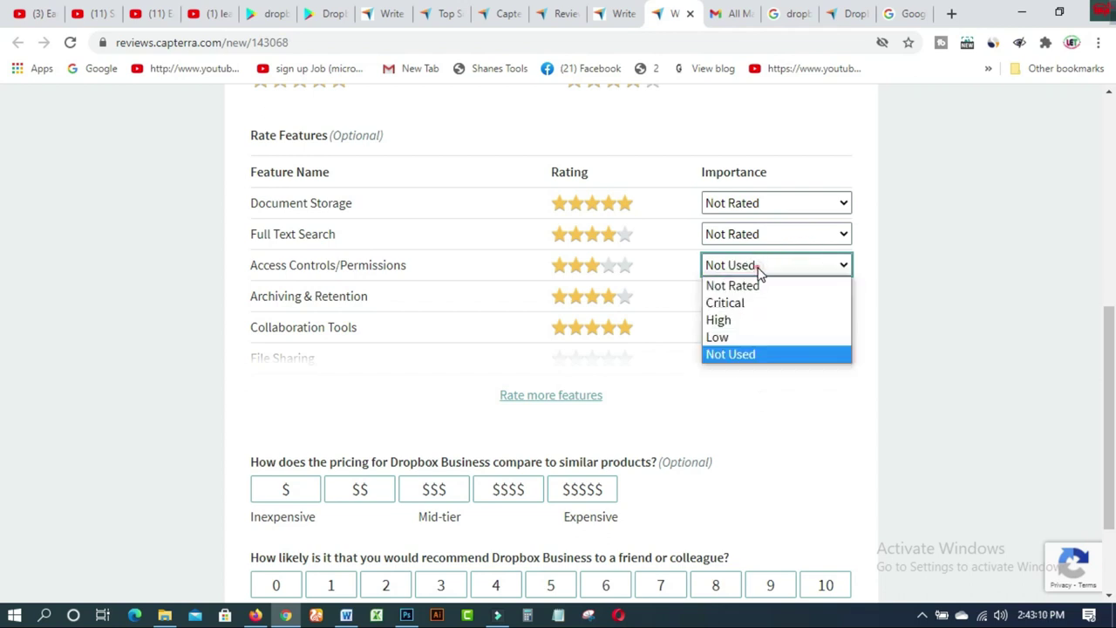
pyautogui.click(722, 337)
# Set the importance of Full Text Search to Critical and of Document Storage to Low.
pyautogui.click(751, 234)
pyautogui.click(751, 234)
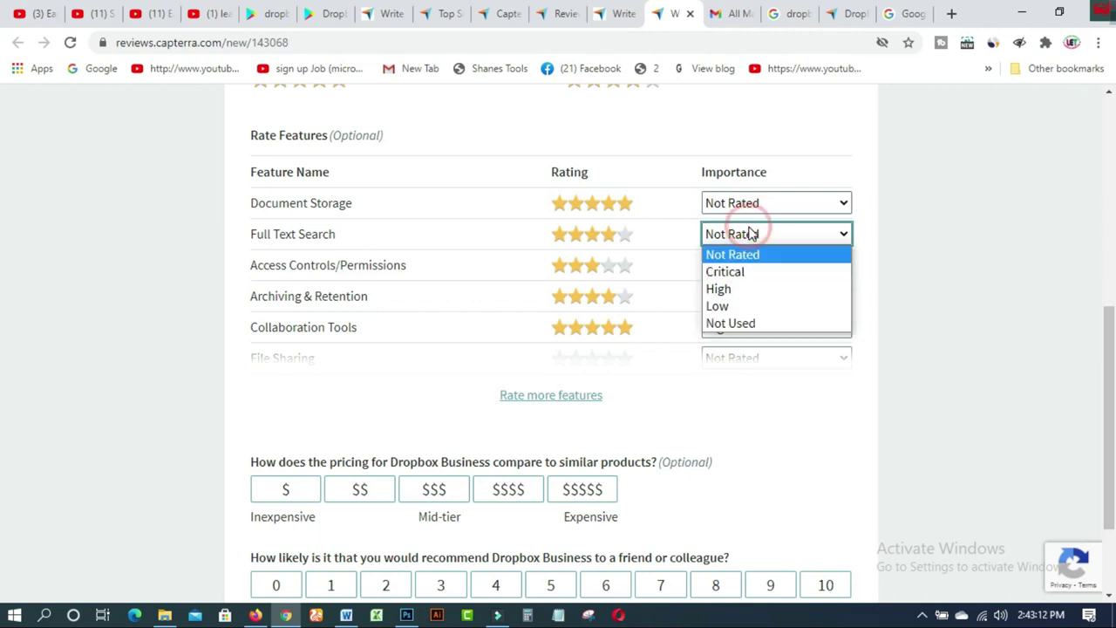
pyautogui.click(745, 272)
pyautogui.click(753, 205)
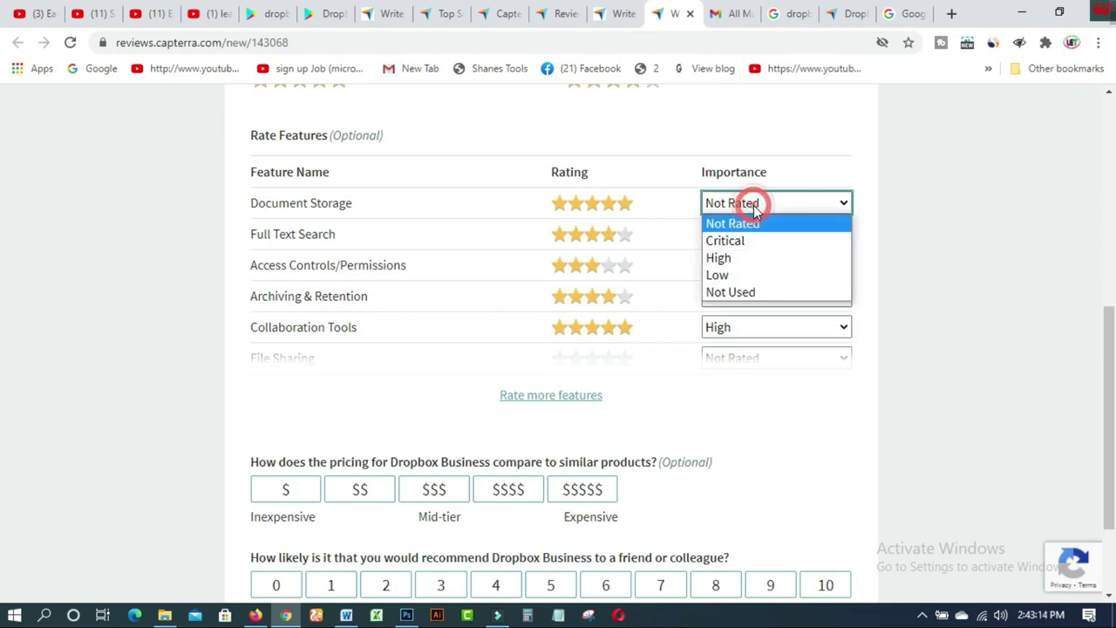
pyautogui.click(727, 273)
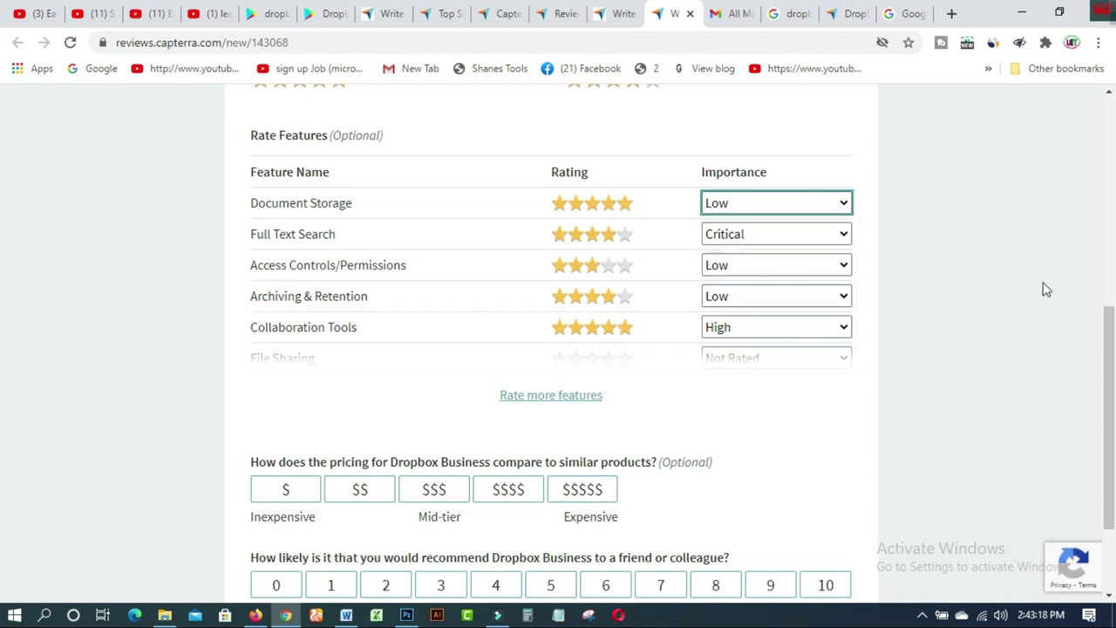
# Rate the pricing as $ (Inexpensive) and the likelihood of recommending Dropbox Business as 10.
pyautogui.moveTo(1106, 333); pyautogui.dragTo(1103, 392)
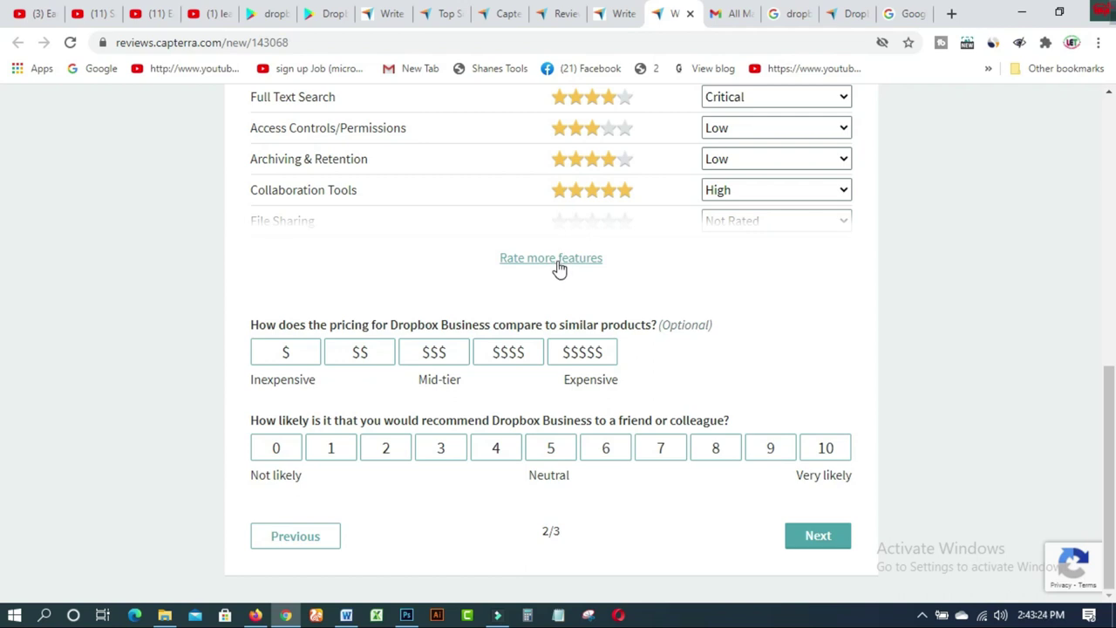
pyautogui.click(279, 228)
pyautogui.click(288, 355)
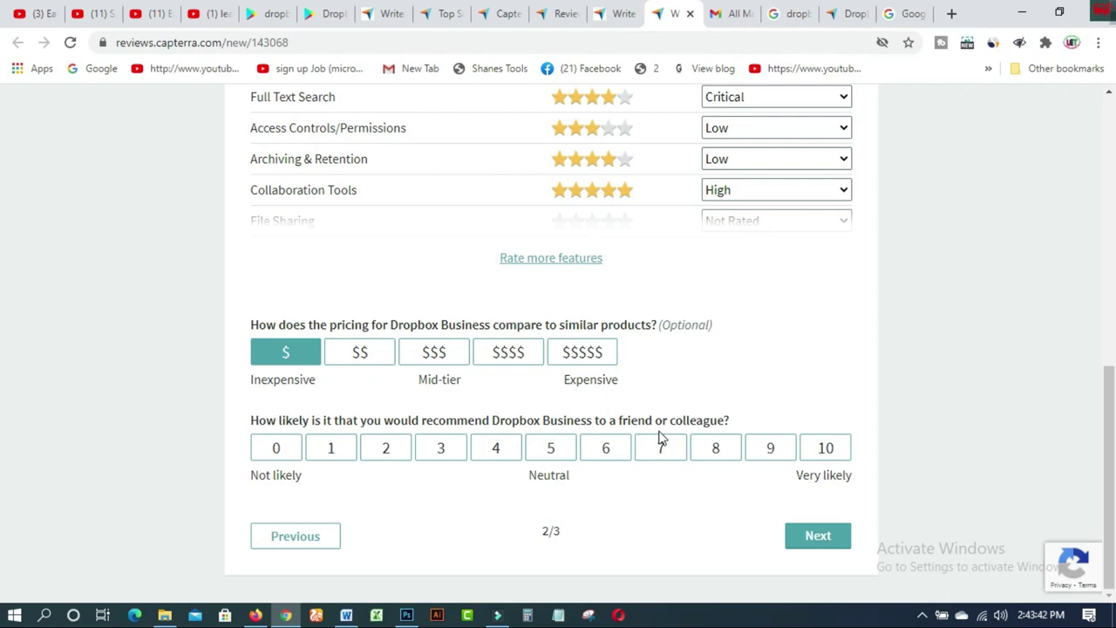
pyautogui.click(825, 447)
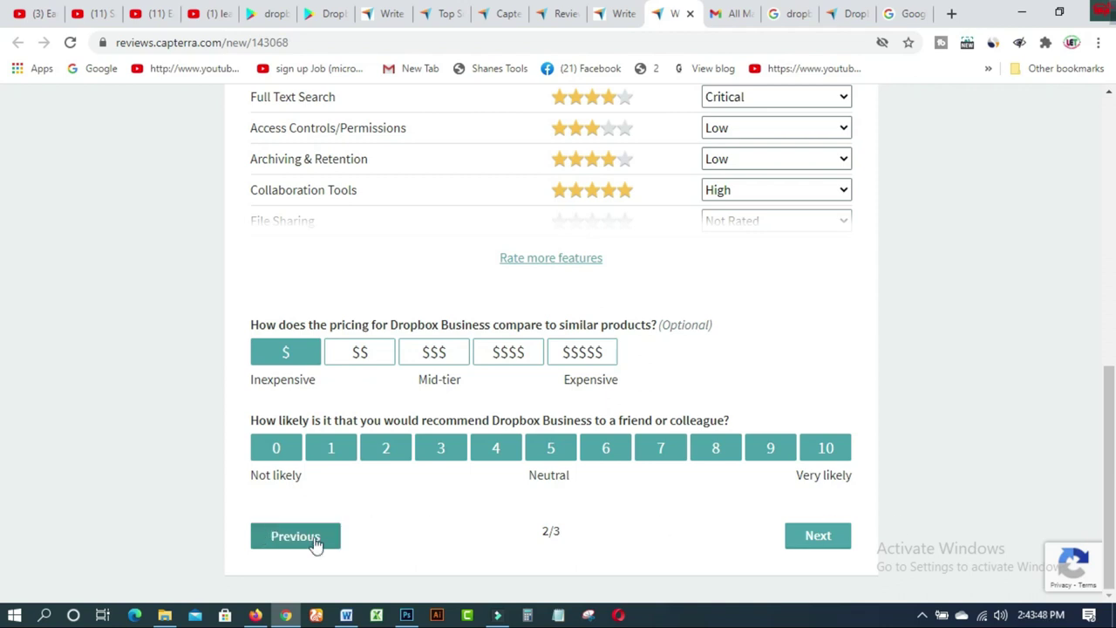
# Try to advance from page 2 to page 3 of the review form.
pyautogui.click(816, 537)
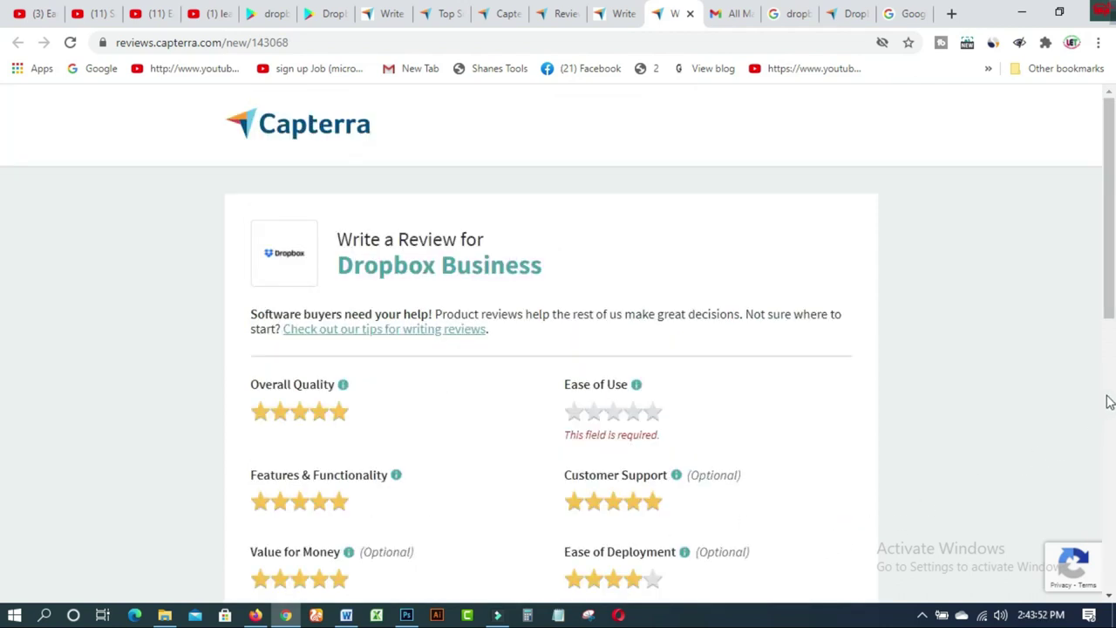
pyautogui.moveTo(1108, 261); pyautogui.dragTo(1085, 544)
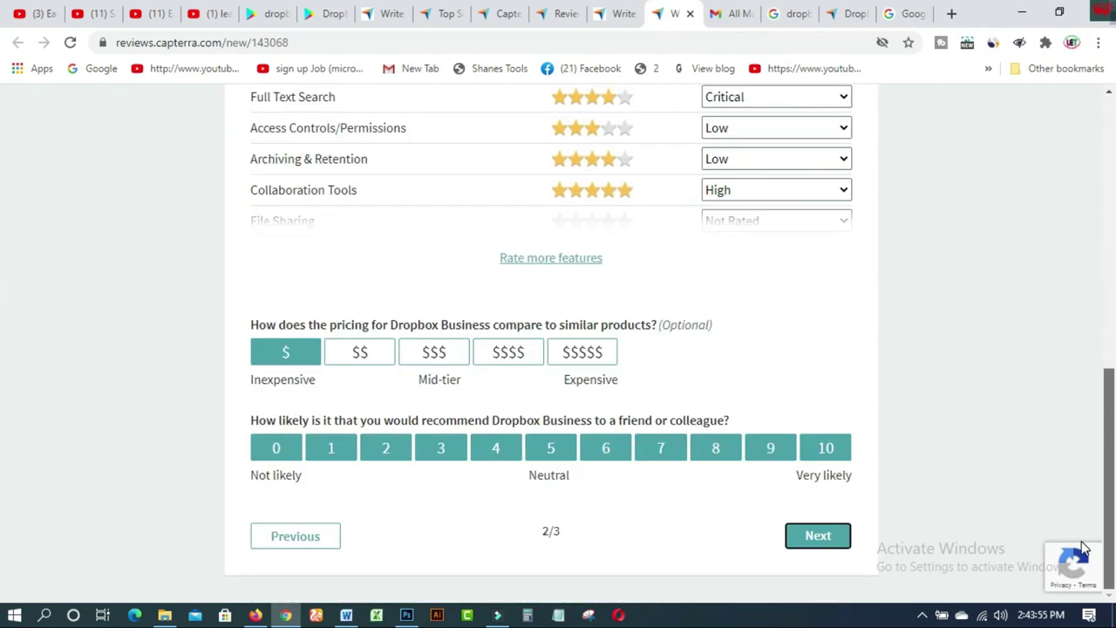
pyautogui.click(818, 537)
pyautogui.moveTo(1108, 261); pyautogui.dragTo(1089, 518)
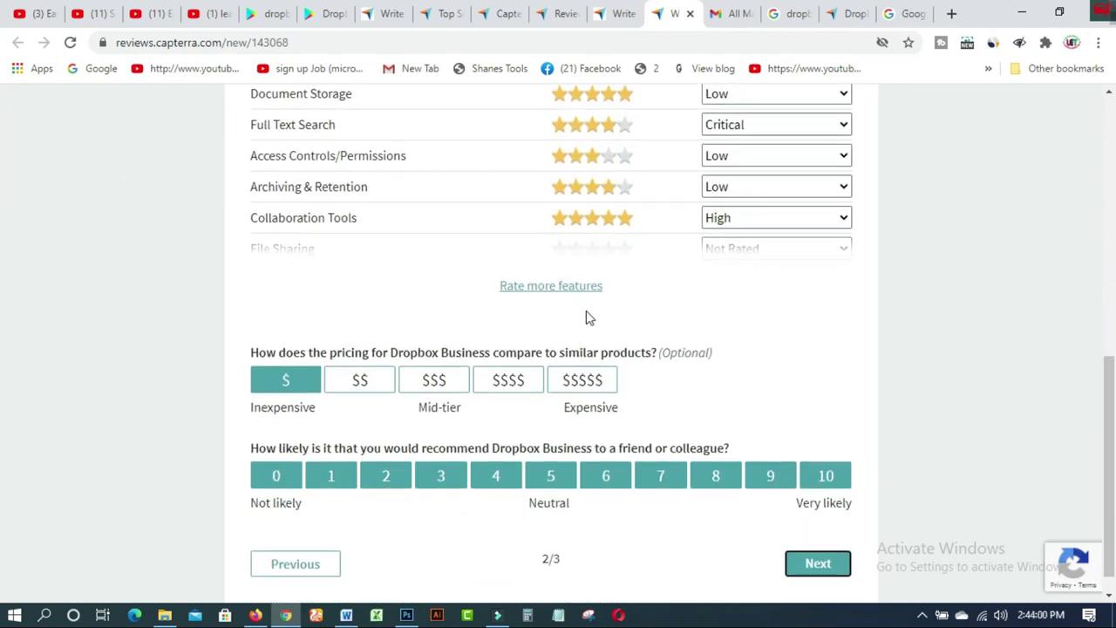
# Expand the list of rateable features and rate File Sharing with four stars and Low importance.
pyautogui.click(562, 287)
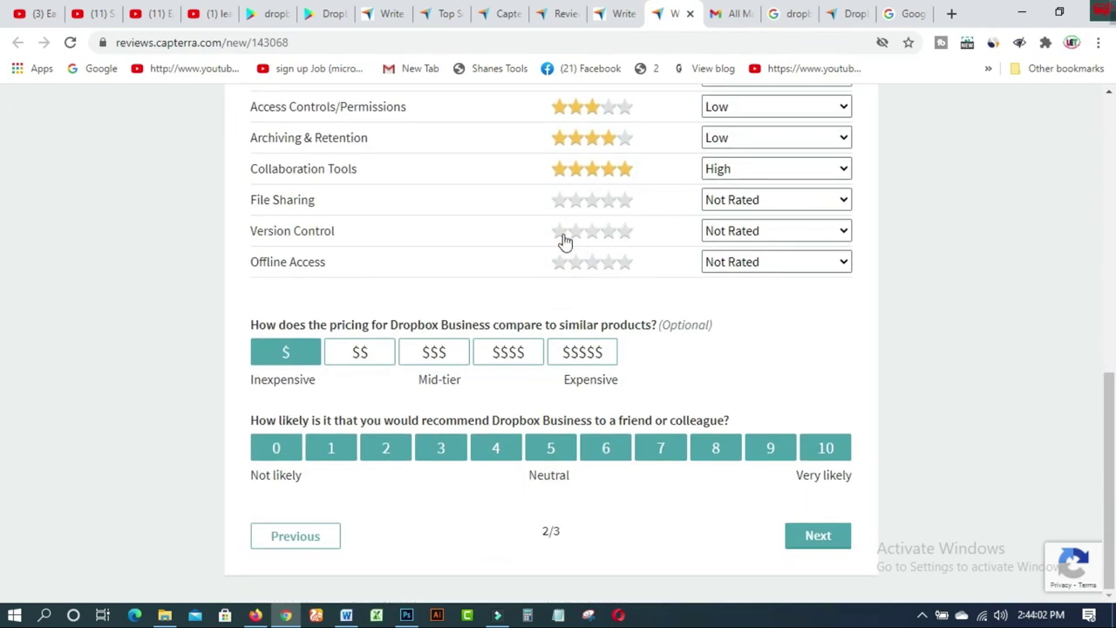
pyautogui.click(560, 208)
pyautogui.click(591, 201)
pyautogui.click(608, 201)
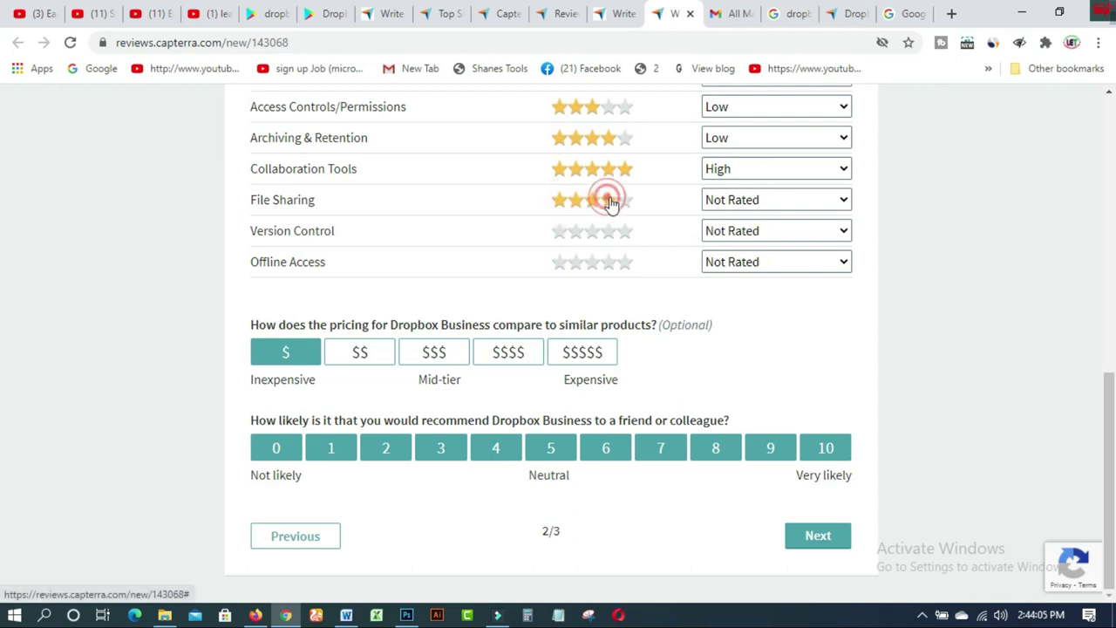
pyautogui.click(838, 200)
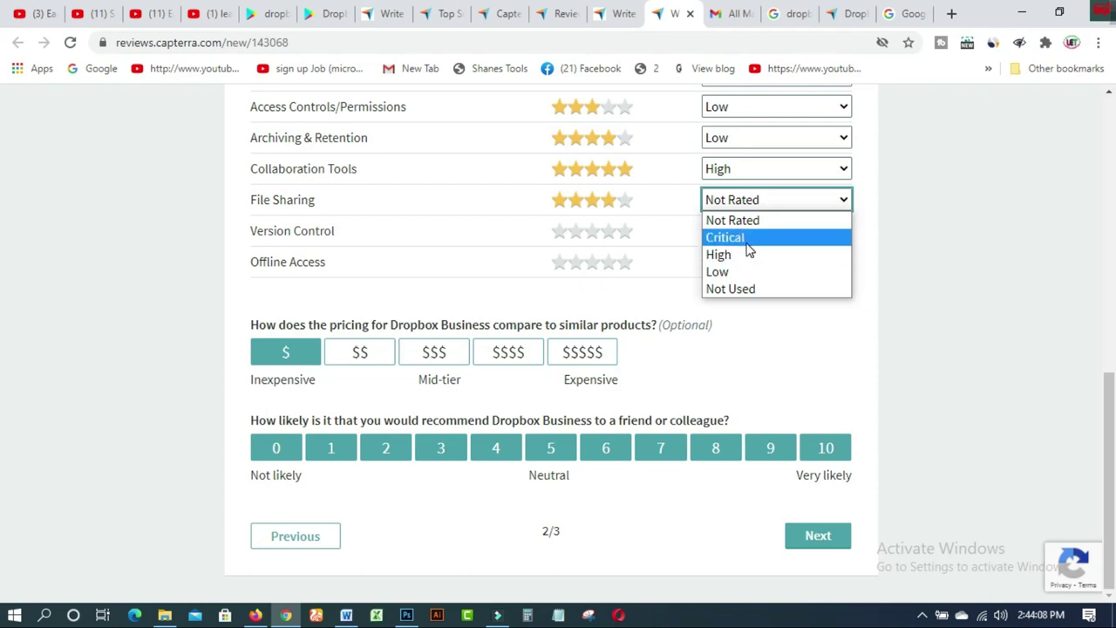
pyautogui.click(740, 274)
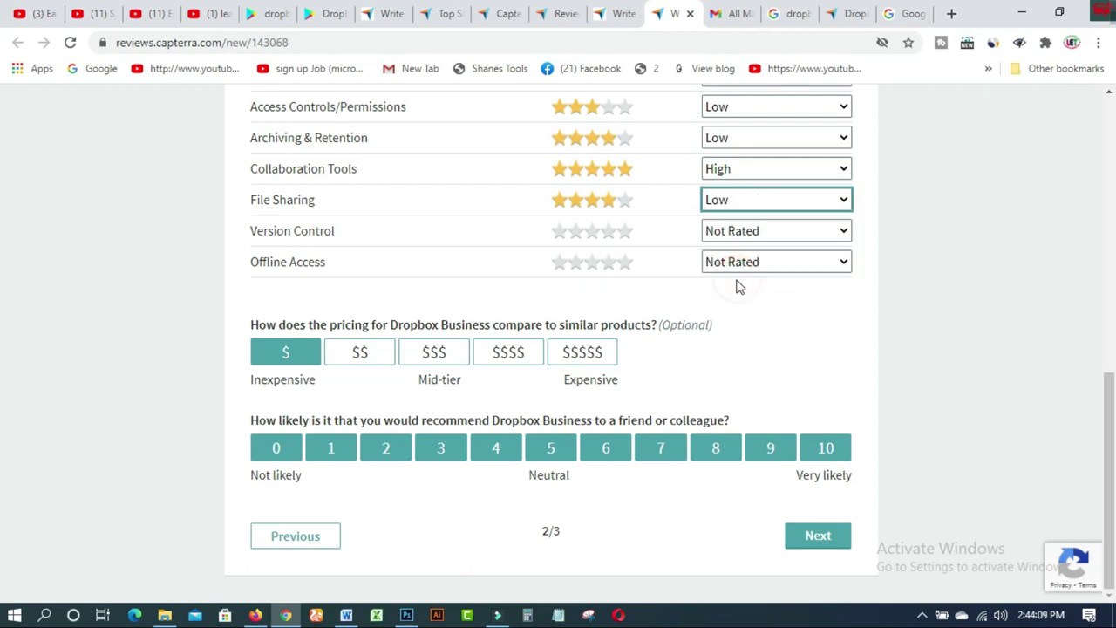
# Rate the Version Control feature with four stars and Critical importance.
pyautogui.click(559, 233)
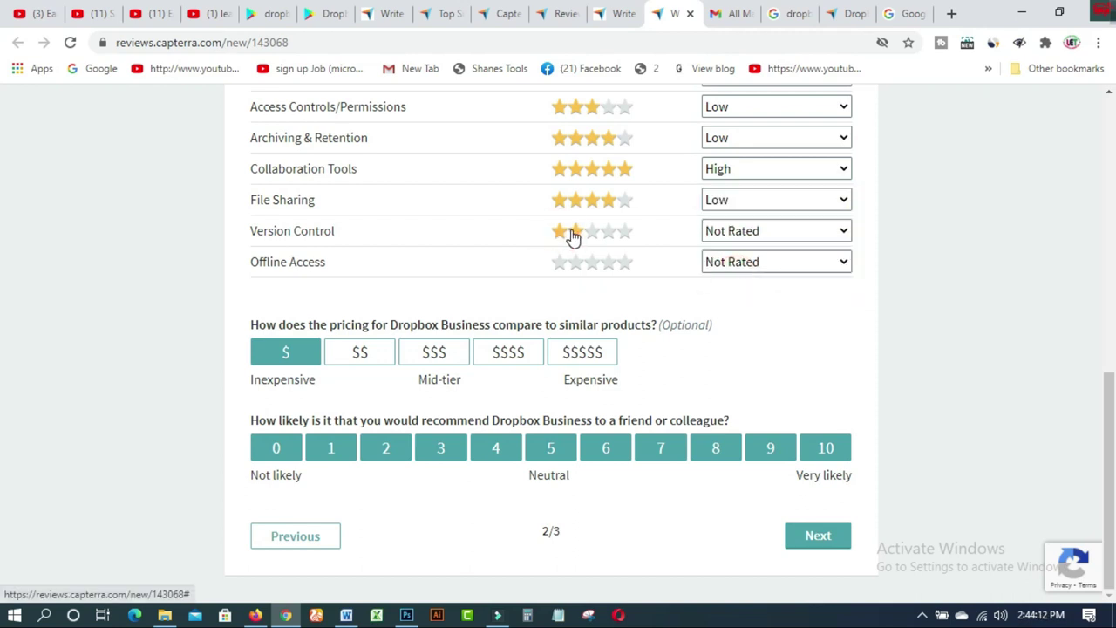
pyautogui.click(594, 232)
pyautogui.click(608, 231)
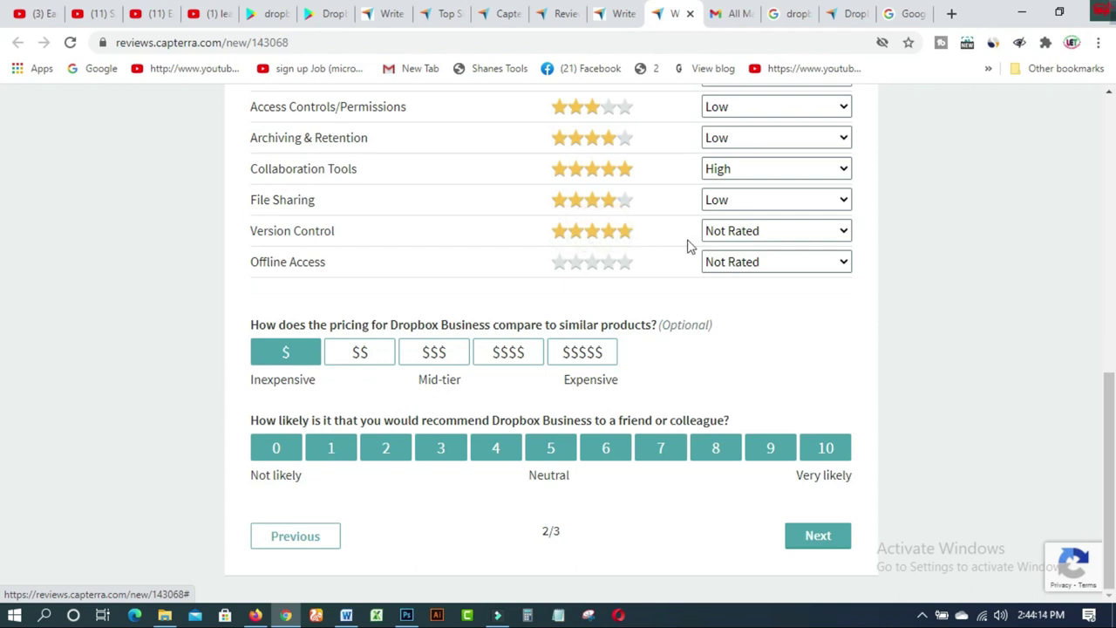
pyautogui.click(834, 234)
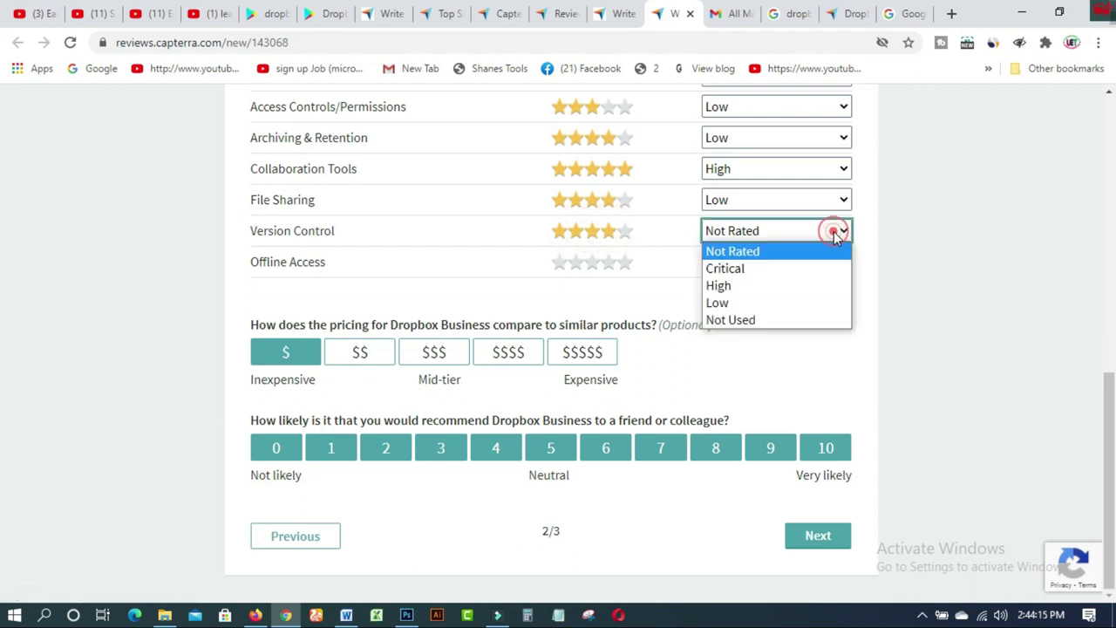
pyautogui.click(741, 268)
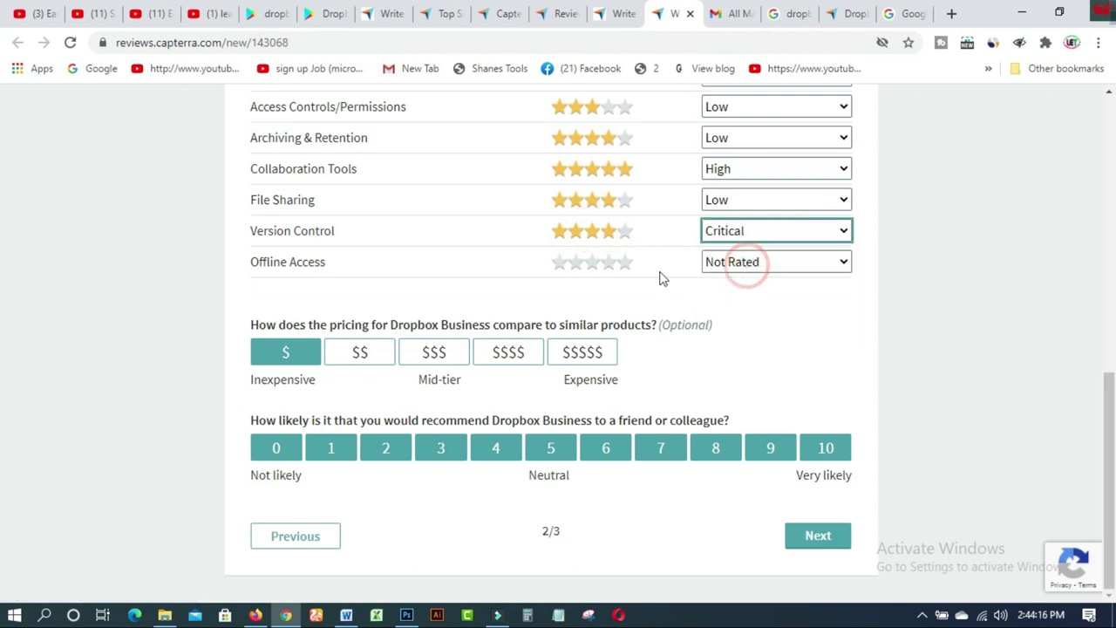
# Rate the Offline Access feature with five stars and choose Not Rated for its importance.
pyautogui.click(560, 261)
pyautogui.click(576, 263)
pyautogui.click(593, 265)
pyautogui.click(608, 264)
pyautogui.click(626, 265)
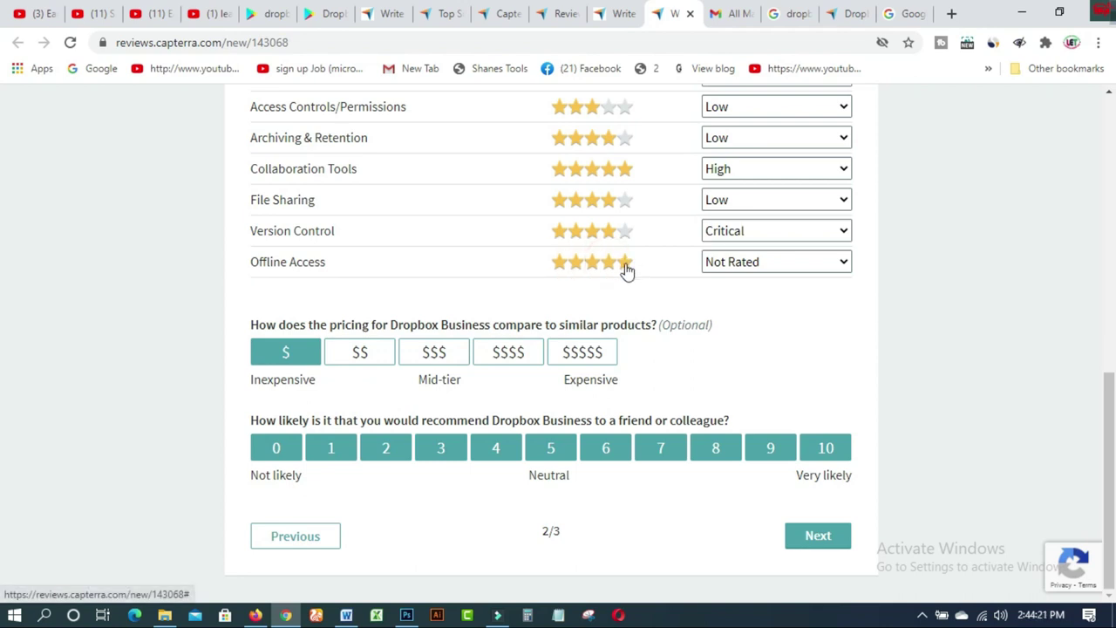
pyautogui.click(813, 267)
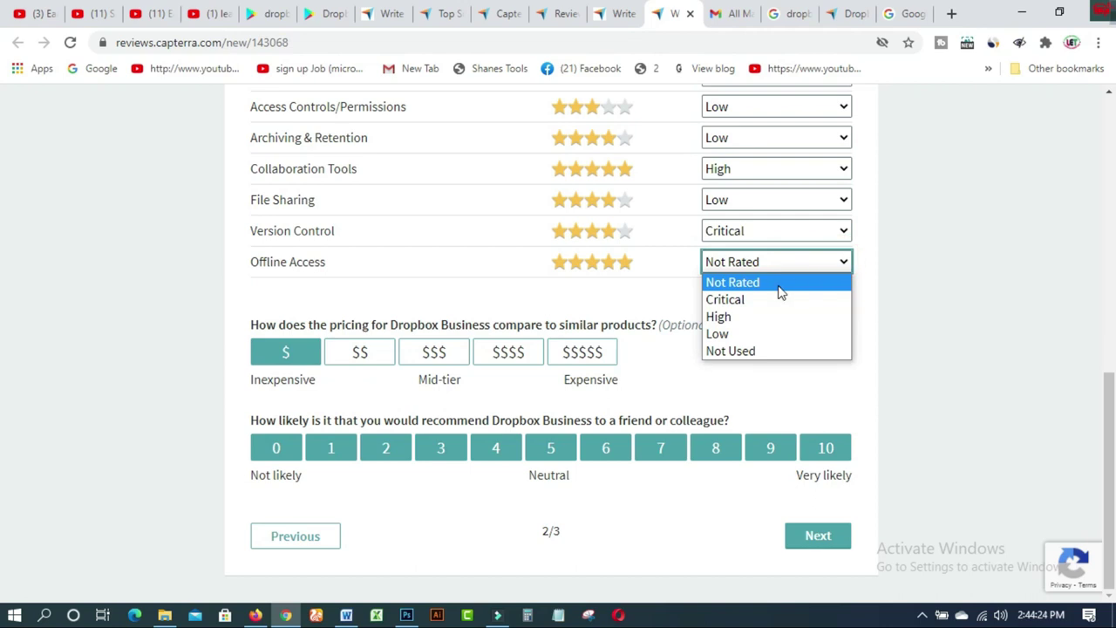
pyautogui.click(780, 292)
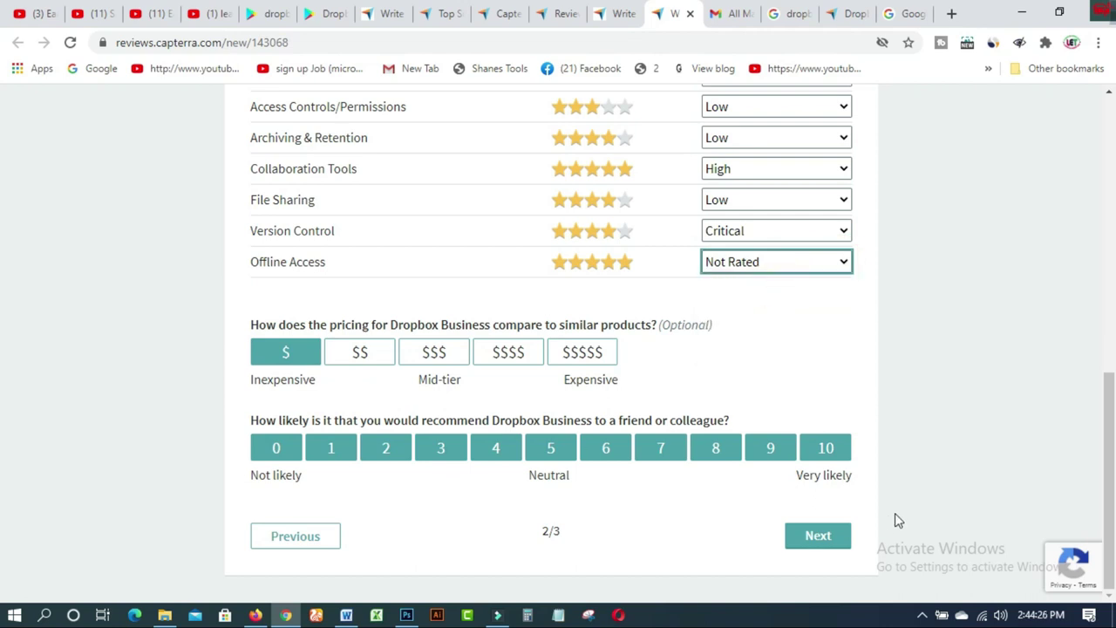
# Give the required Ease of Use rating four stars and continue to the final page of the review form.
pyautogui.click(819, 540)
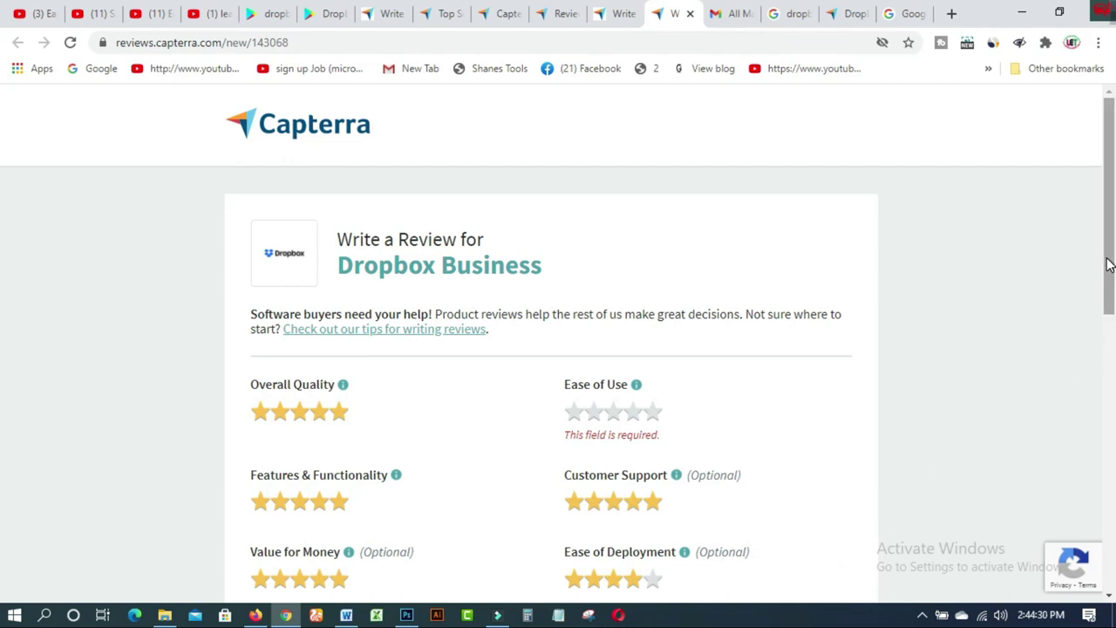
pyautogui.click(572, 409)
pyautogui.click(594, 411)
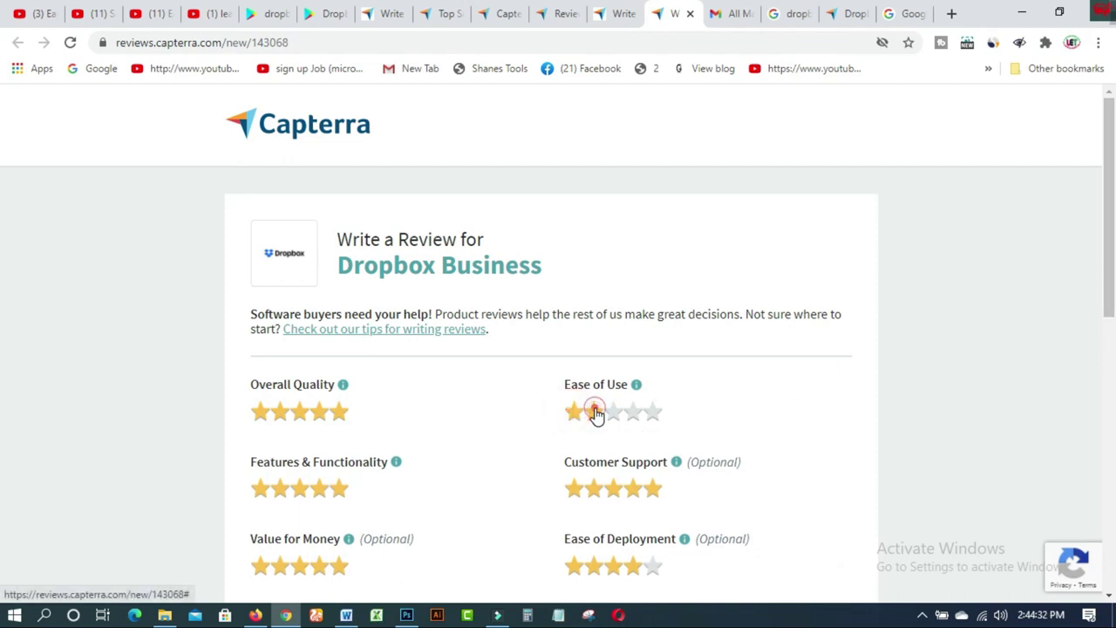
pyautogui.click(633, 411)
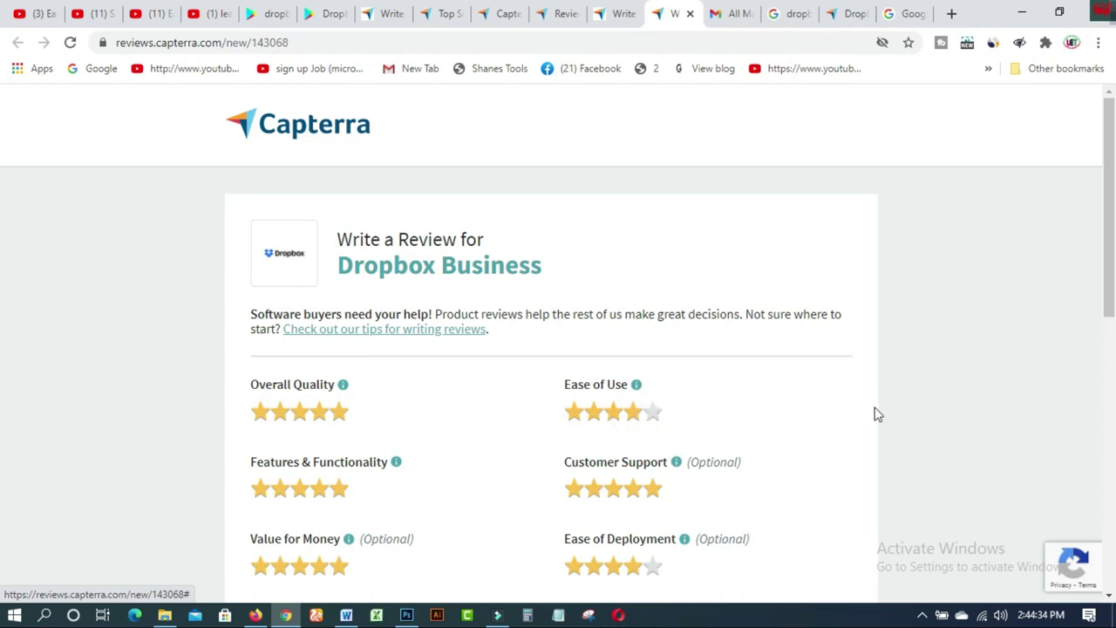
pyautogui.moveTo(1108, 250); pyautogui.dragTo(1079, 534)
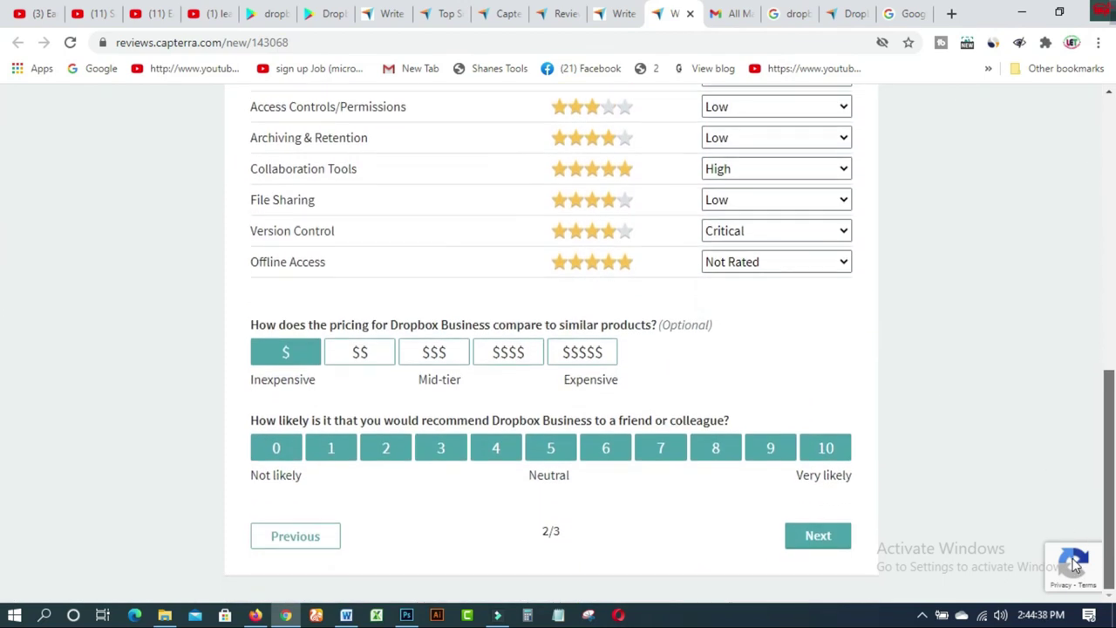
pyautogui.click(820, 538)
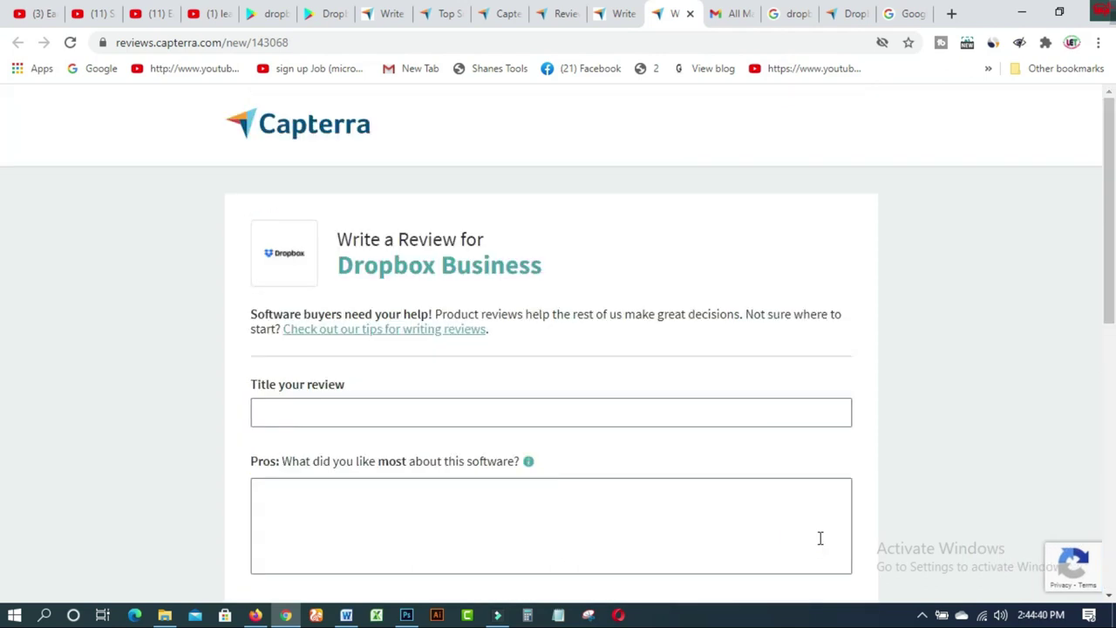
# Copy the sentence "It is the best idea but need working on." from the Word document and paste it as the review title.
pyautogui.moveTo(1100, 231); pyautogui.dragTo(1105, 274)
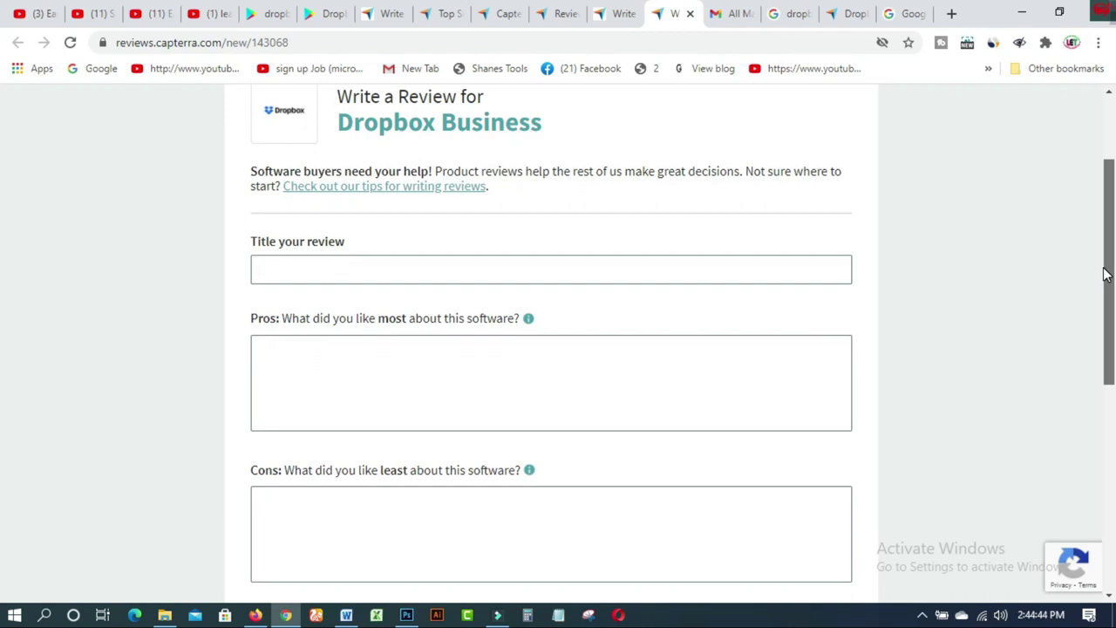
pyautogui.click(420, 271)
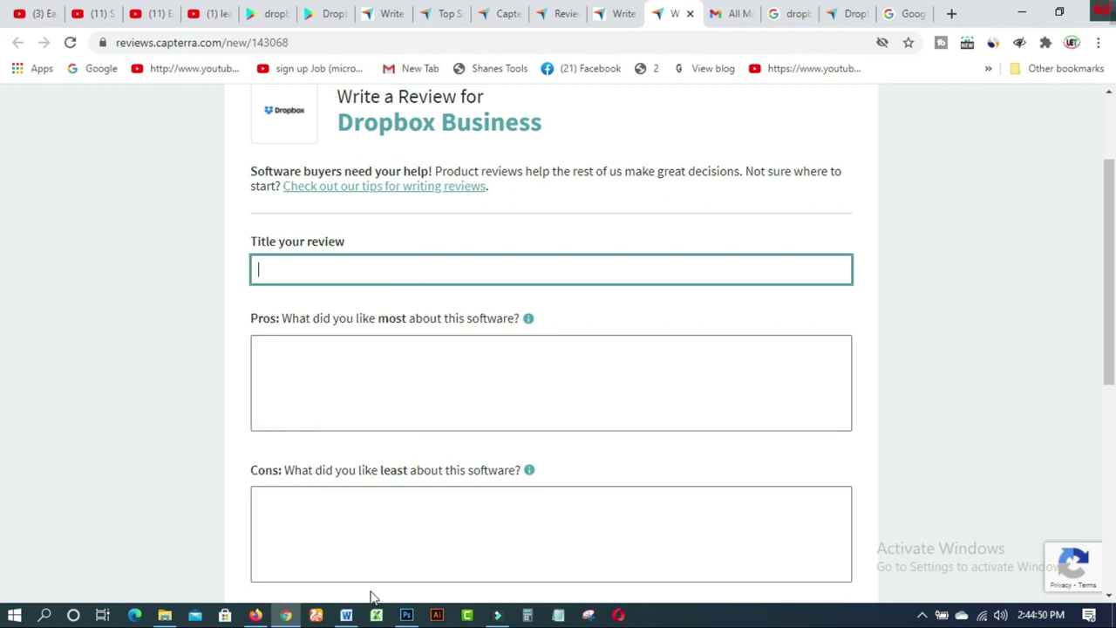
pyautogui.moveTo(346, 612)
pyautogui.click(352, 570)
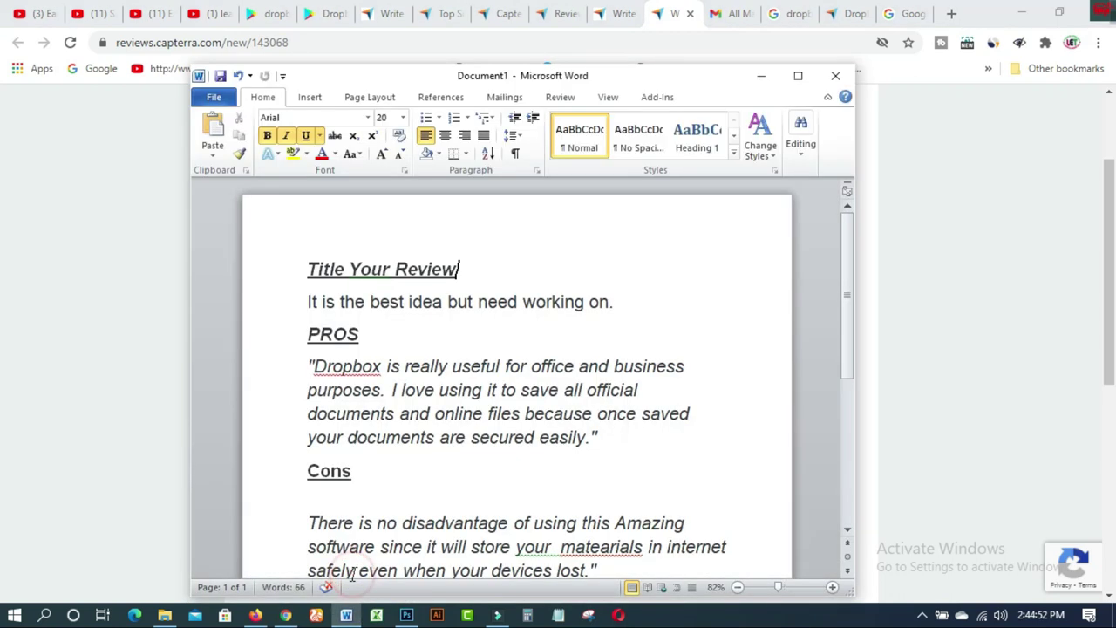
pyautogui.moveTo(307, 301); pyautogui.dragTo(616, 304)
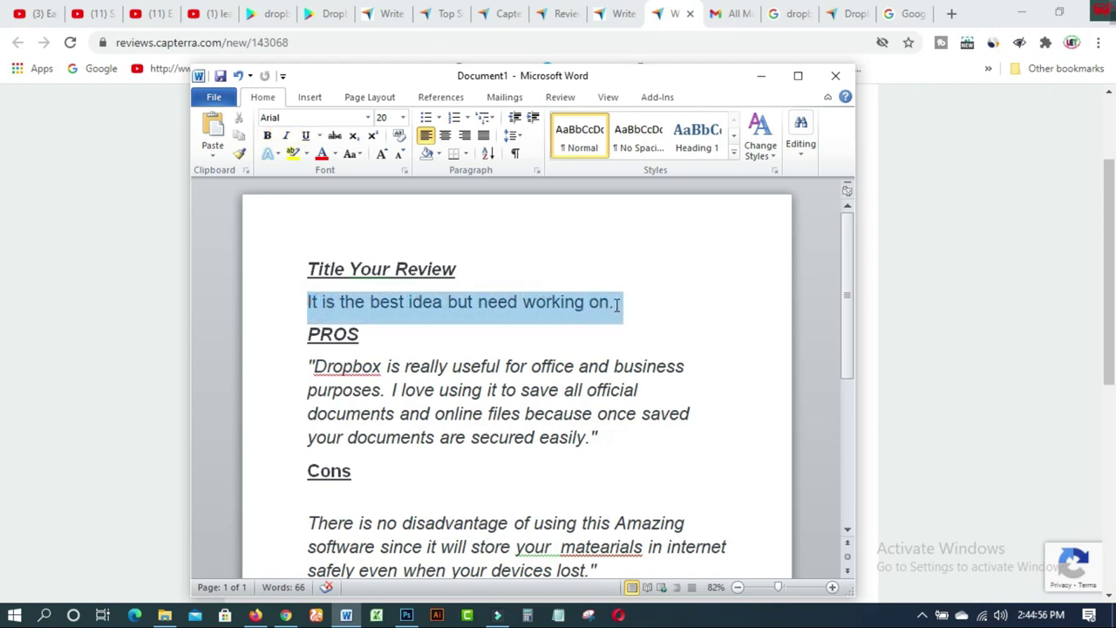
pyautogui.rightClick(595, 312)
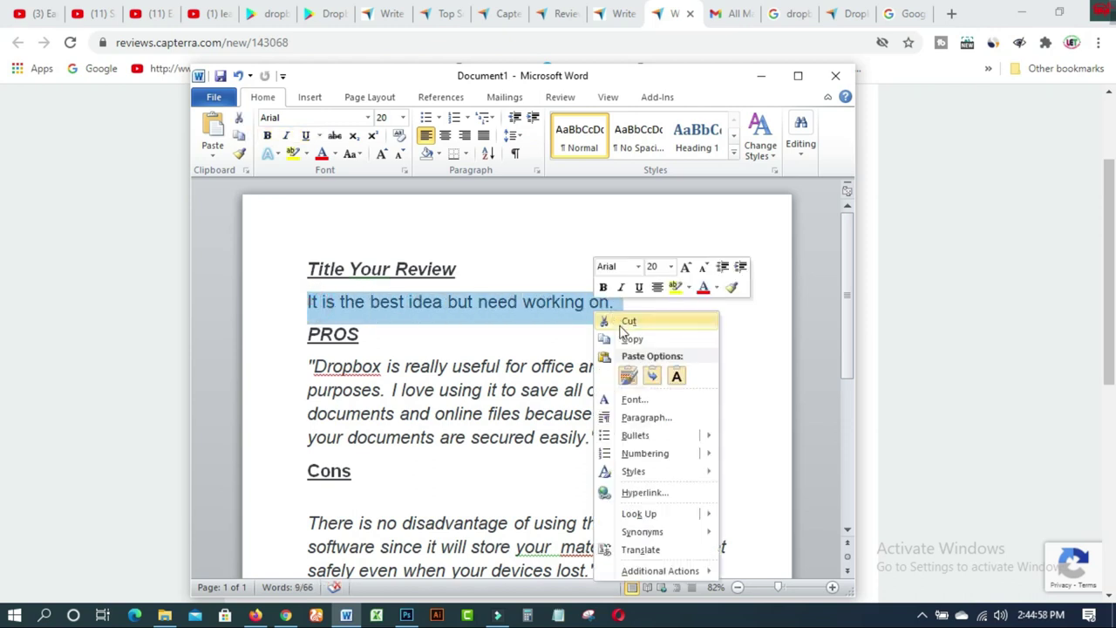
pyautogui.click(632, 340)
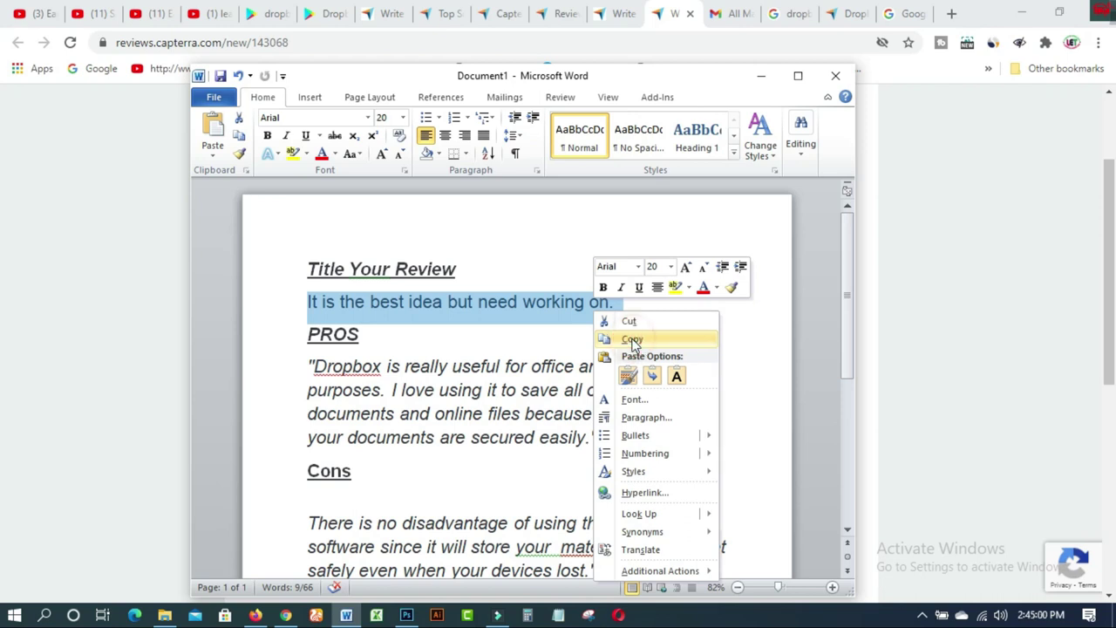
pyautogui.click(974, 144)
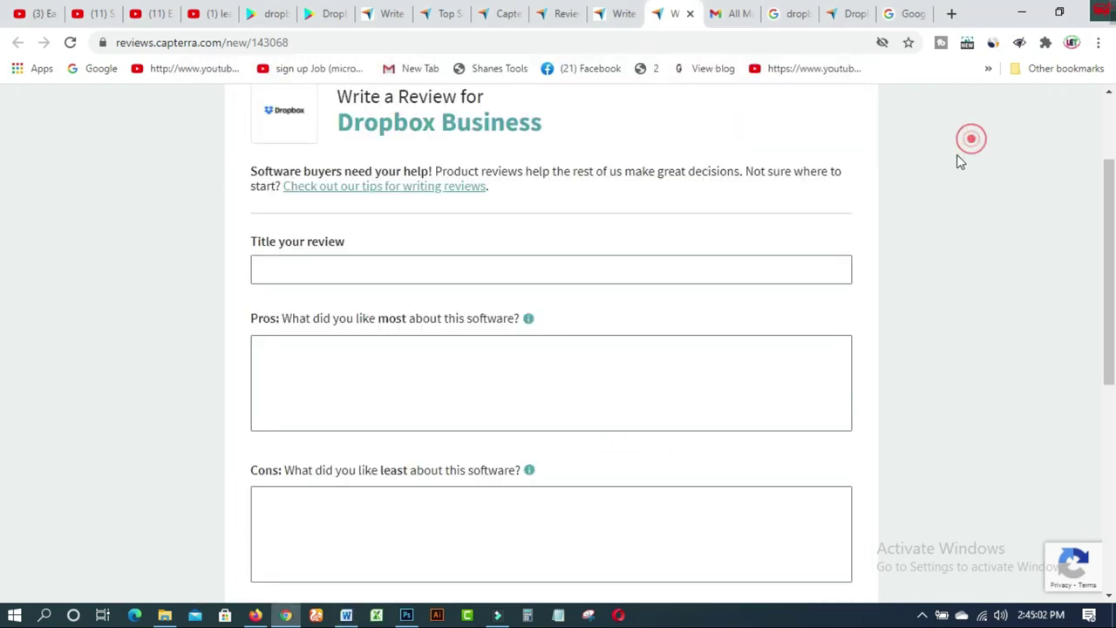
pyautogui.click(406, 266)
pyautogui.rightClick(408, 270)
pyautogui.click(462, 389)
# Copy the whole PROS paragraph, including its quotation marks, from the Word document into the review's Pros field.
pyautogui.click(459, 387)
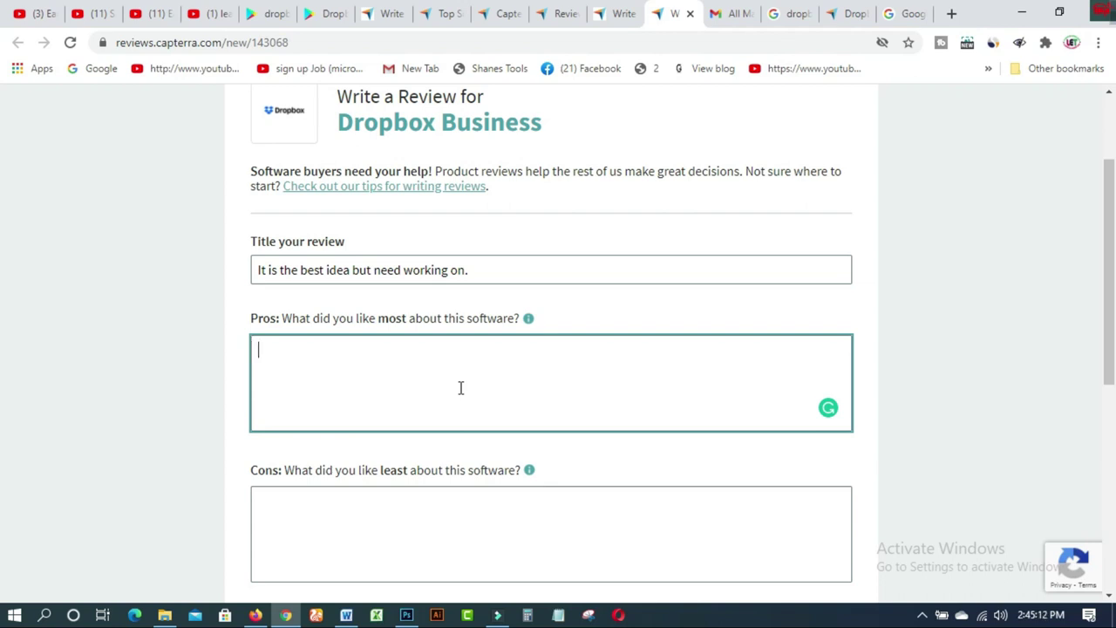
pyautogui.click(260, 320)
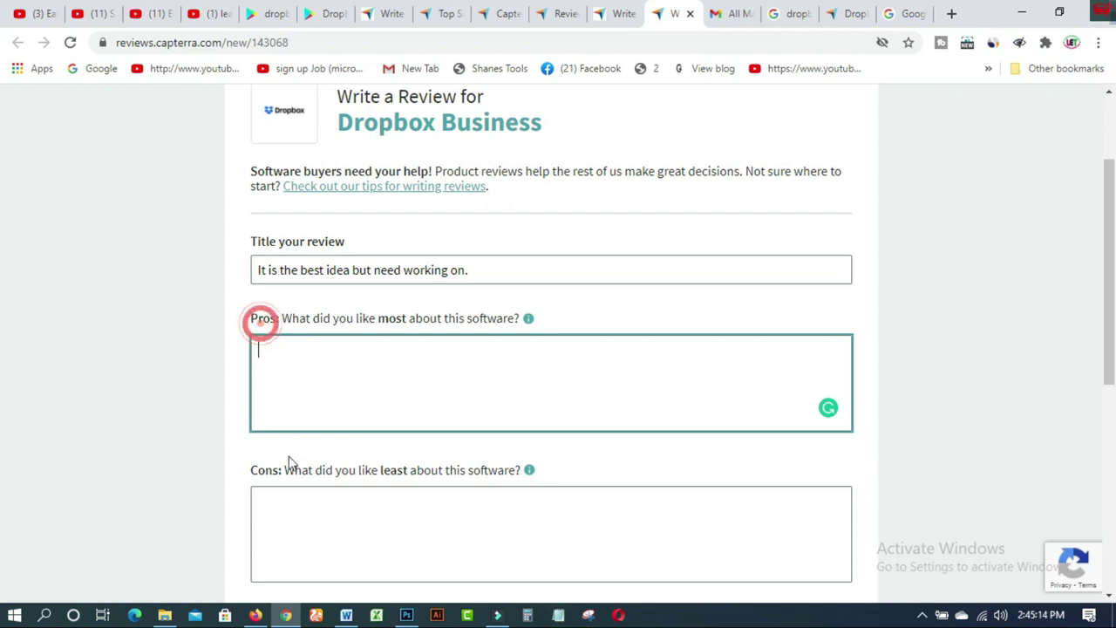
pyautogui.moveTo(1111, 359)
pyautogui.mouseDown()
pyautogui.moveTo(1103, 455)
pyautogui.moveTo(1101, 369)
pyautogui.mouseUp()
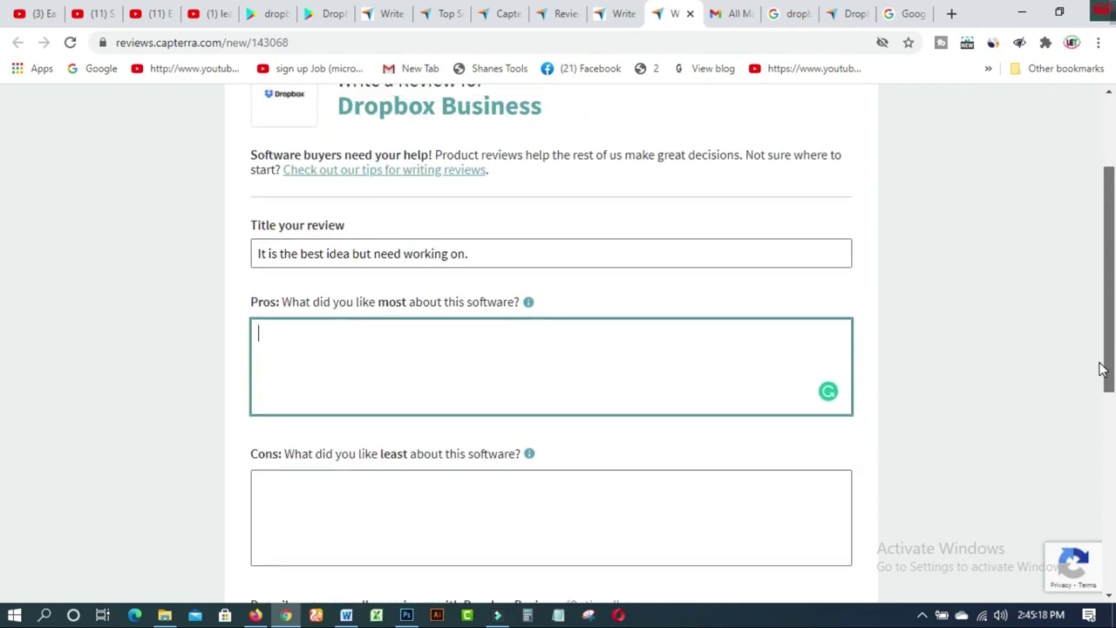
pyautogui.moveTo(346, 613)
pyautogui.click(353, 563)
pyautogui.moveTo(317, 366); pyautogui.dragTo(584, 439)
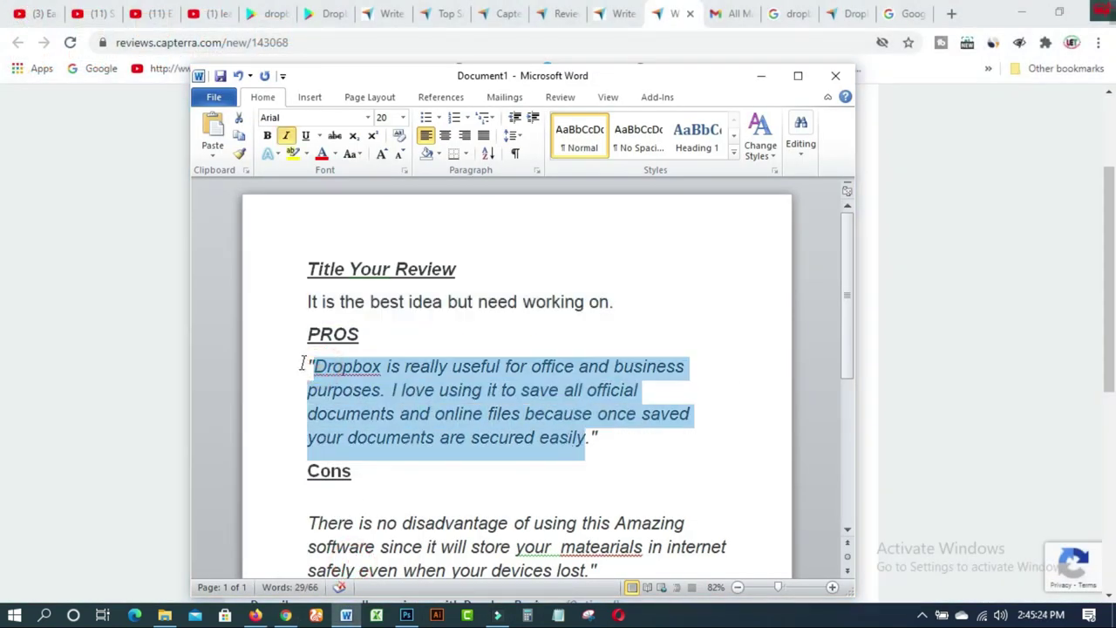
pyautogui.moveTo(308, 363); pyautogui.dragTo(620, 433)
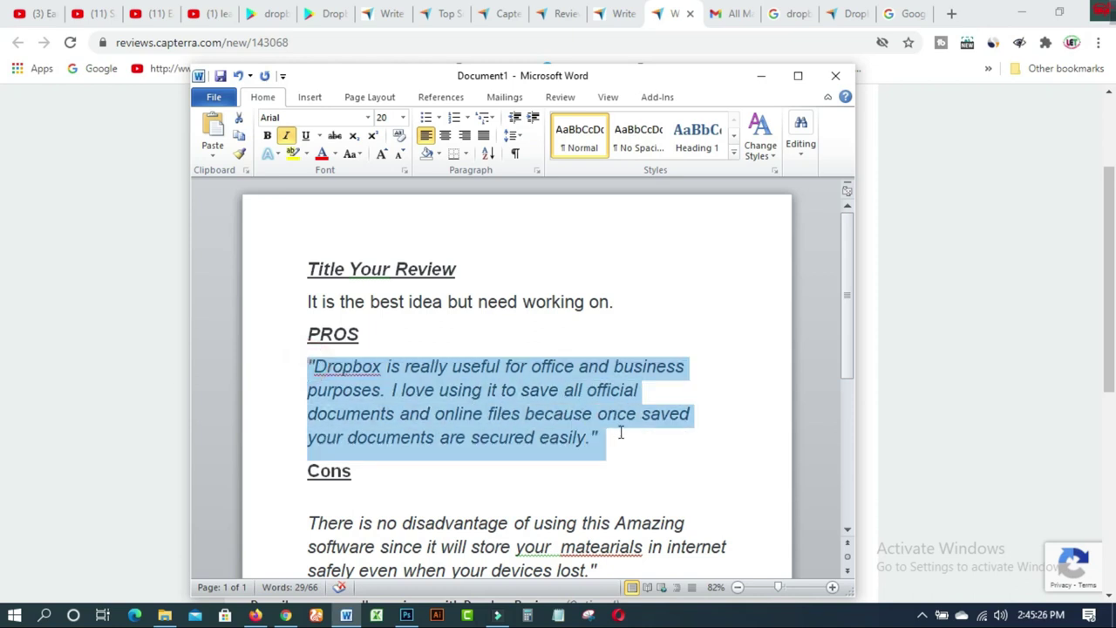
pyautogui.rightClick(593, 433)
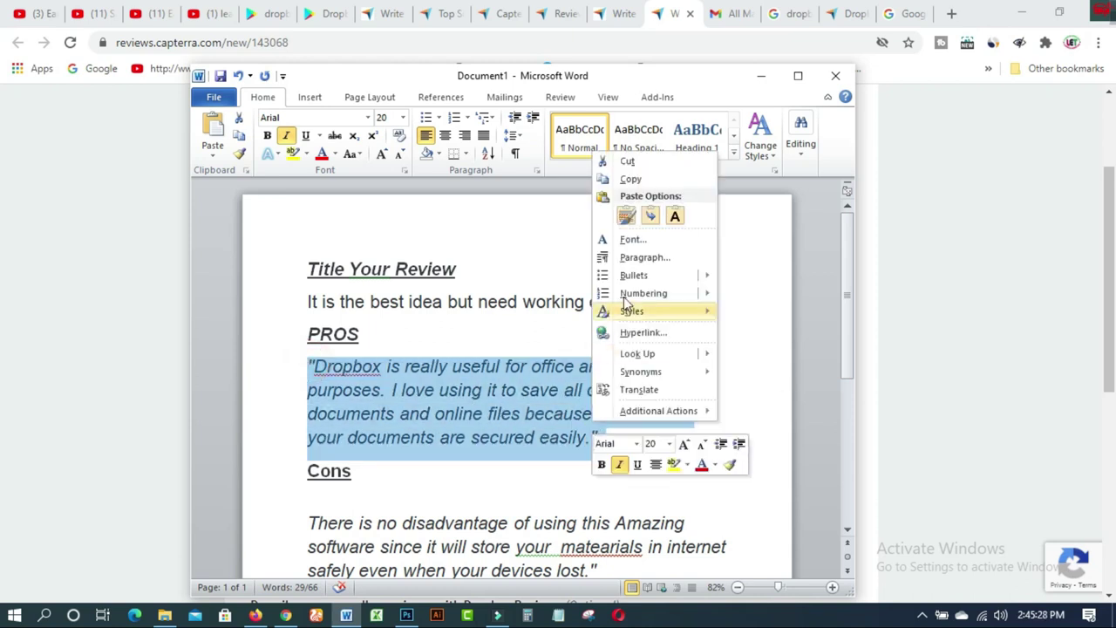
pyautogui.click(628, 180)
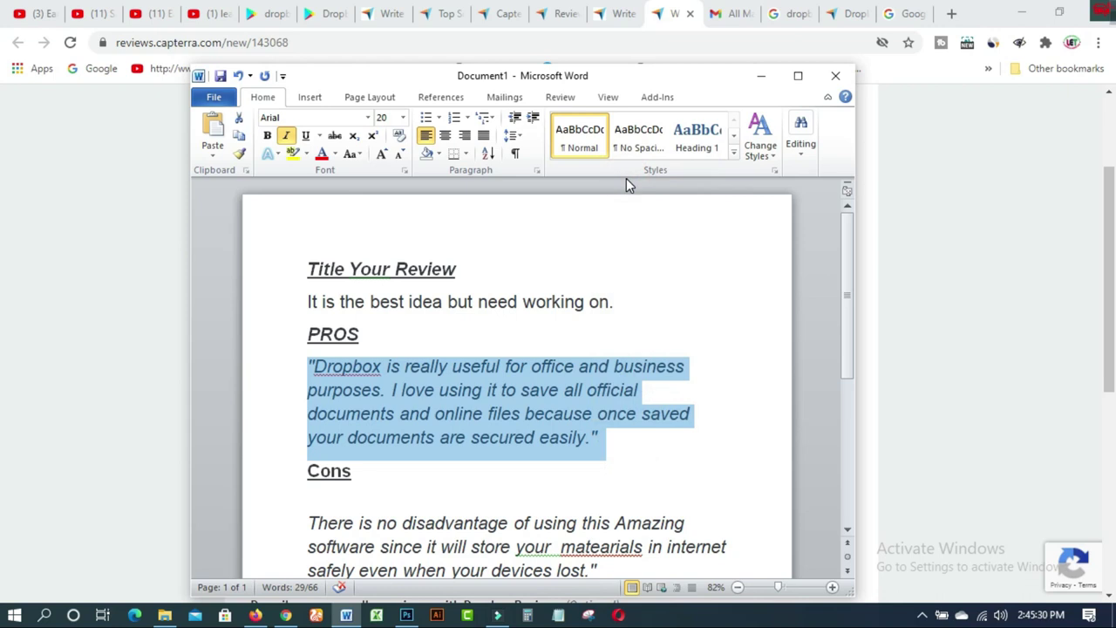
pyautogui.click(760, 81)
pyautogui.rightClick(430, 358)
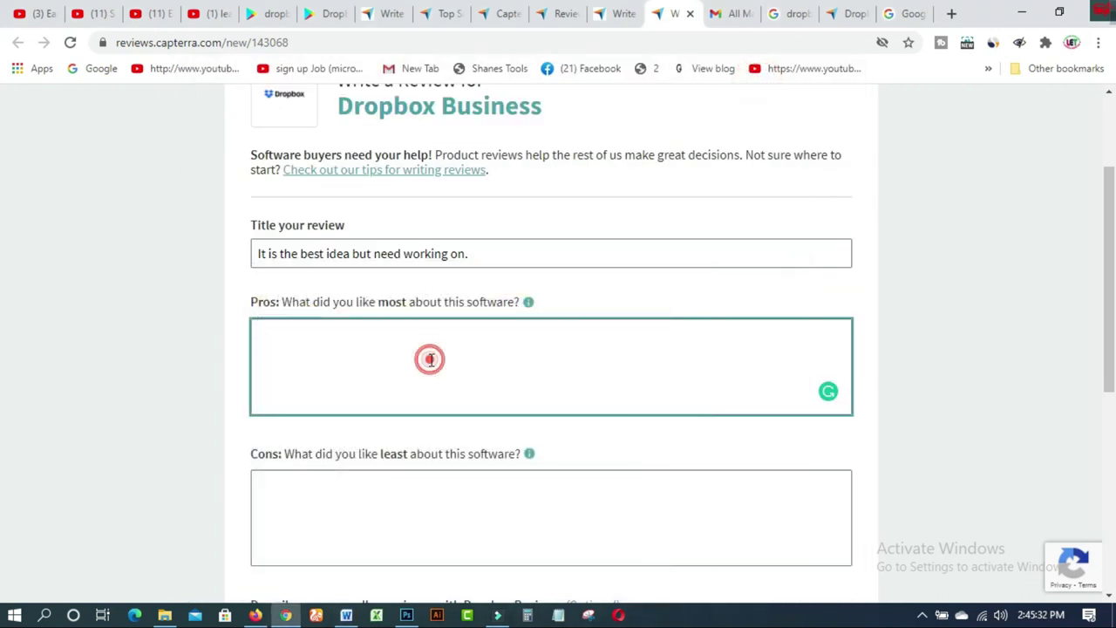
pyautogui.click(476, 191)
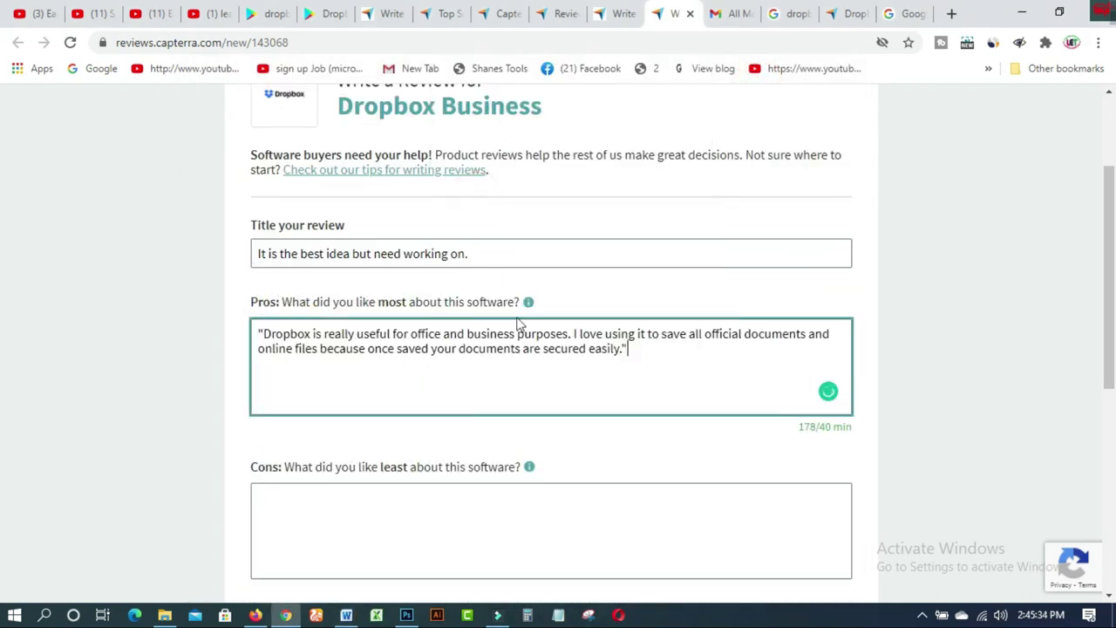
# Copy the Cons paragraph from the Word document, without its closing period and quotation mark, into the review's Cons field.
pyautogui.moveTo(347, 616)
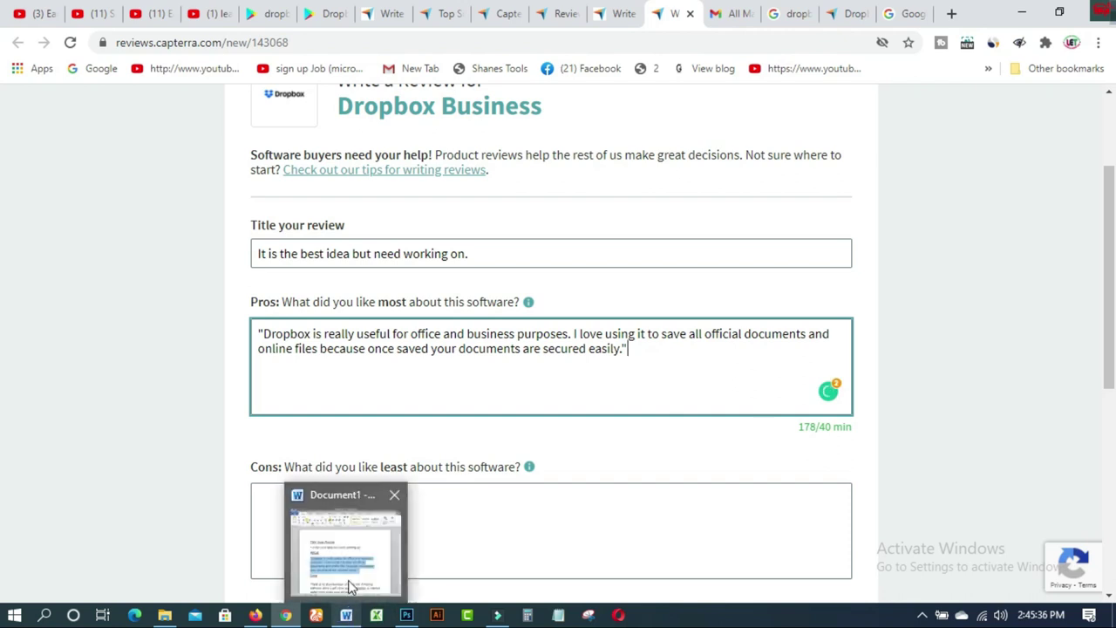
pyautogui.click(348, 580)
pyautogui.moveTo(842, 296); pyautogui.dragTo(851, 379)
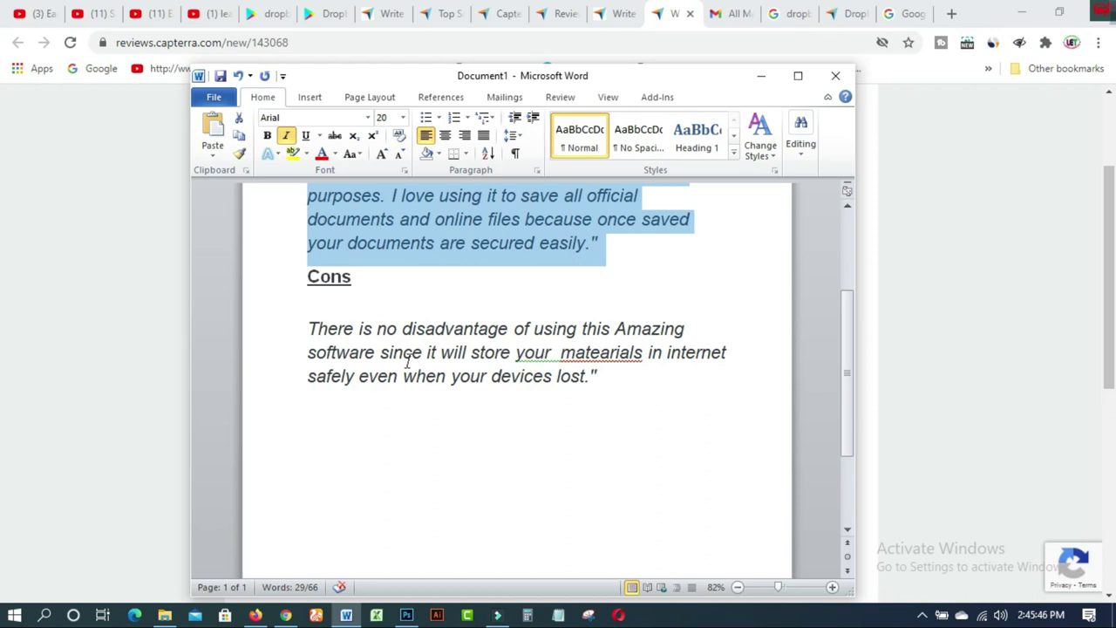
pyautogui.moveTo(309, 329); pyautogui.dragTo(572, 383)
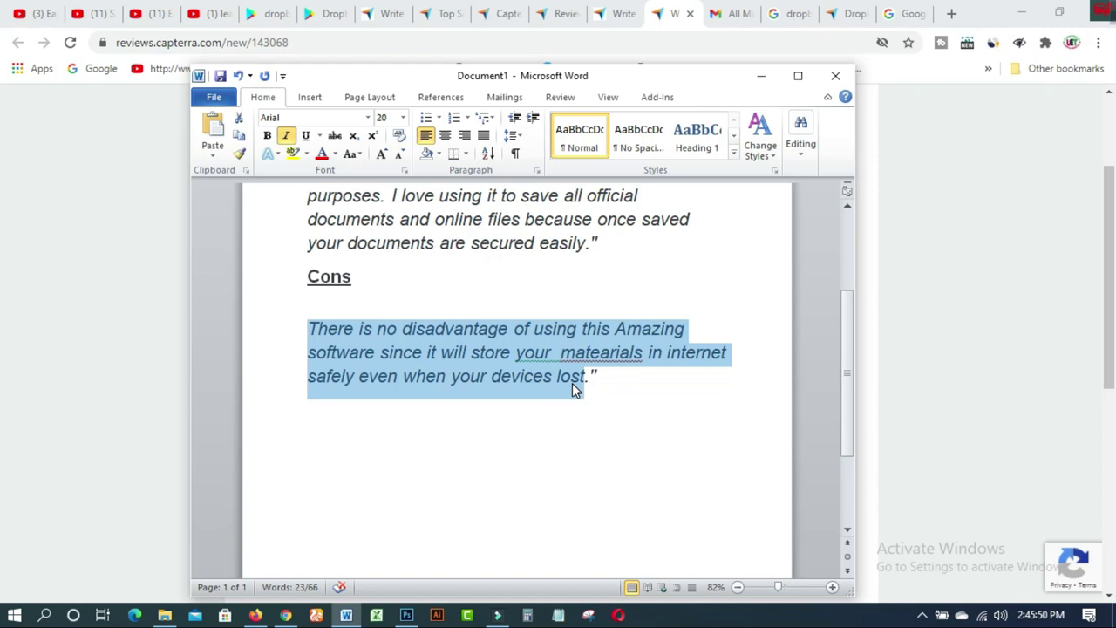
pyautogui.rightClick(572, 382)
pyautogui.click(611, 139)
pyautogui.click(758, 77)
pyautogui.click(437, 534)
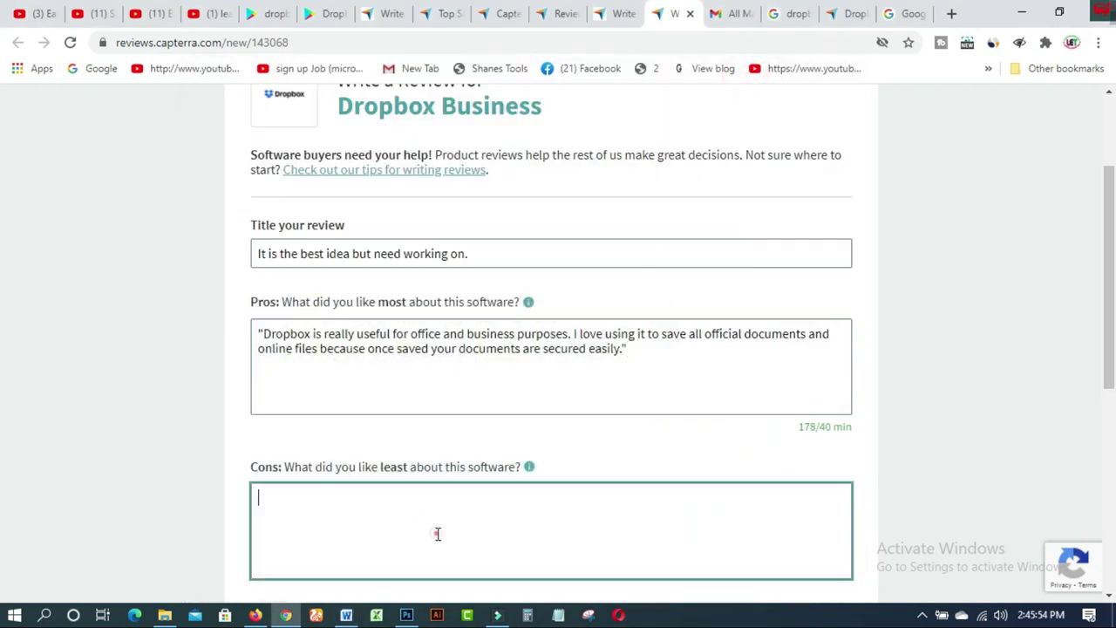
pyautogui.rightClick(437, 534)
pyautogui.click(474, 367)
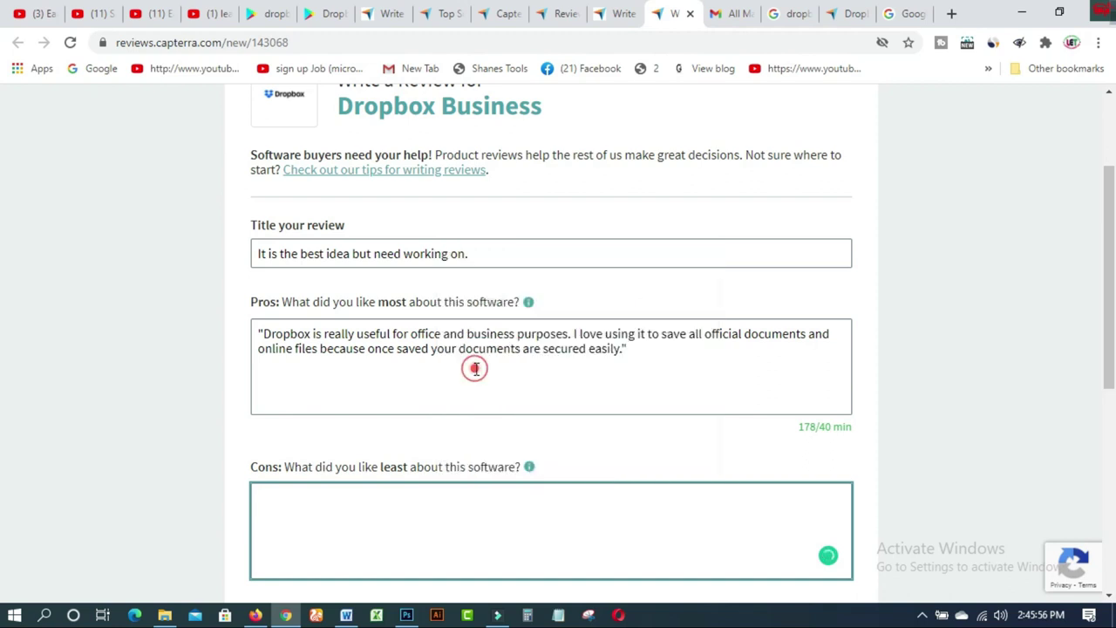
# Enter "This is the pretty platform to use for all for our own interest." as the overall experience with Dropbox Business.
pyautogui.moveTo(1110, 310); pyautogui.dragTo(1110, 447)
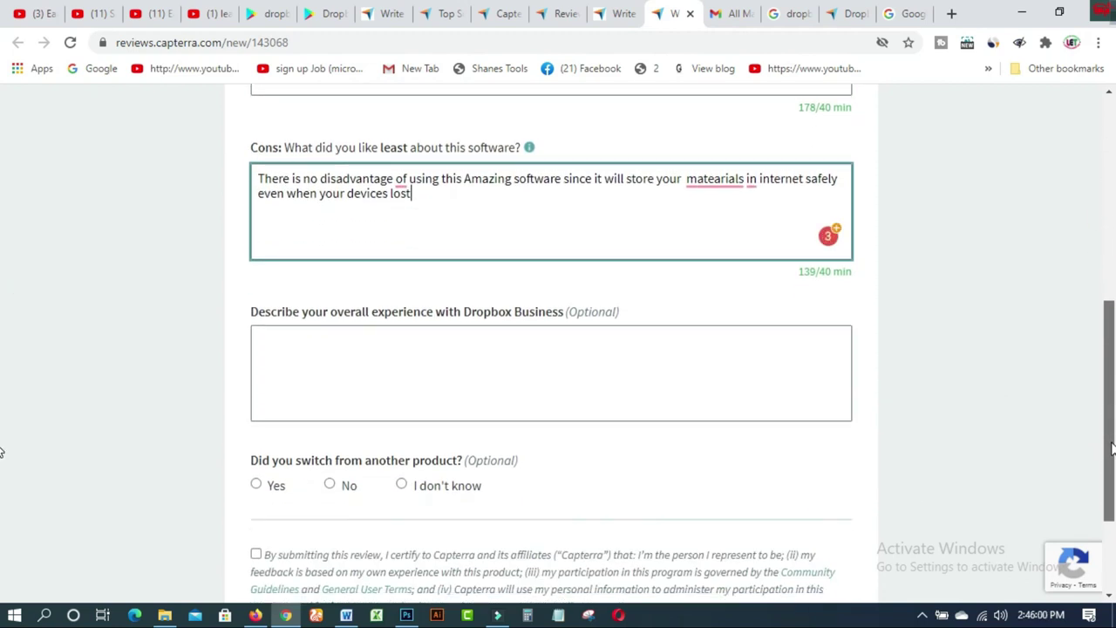
pyautogui.click(610, 370)
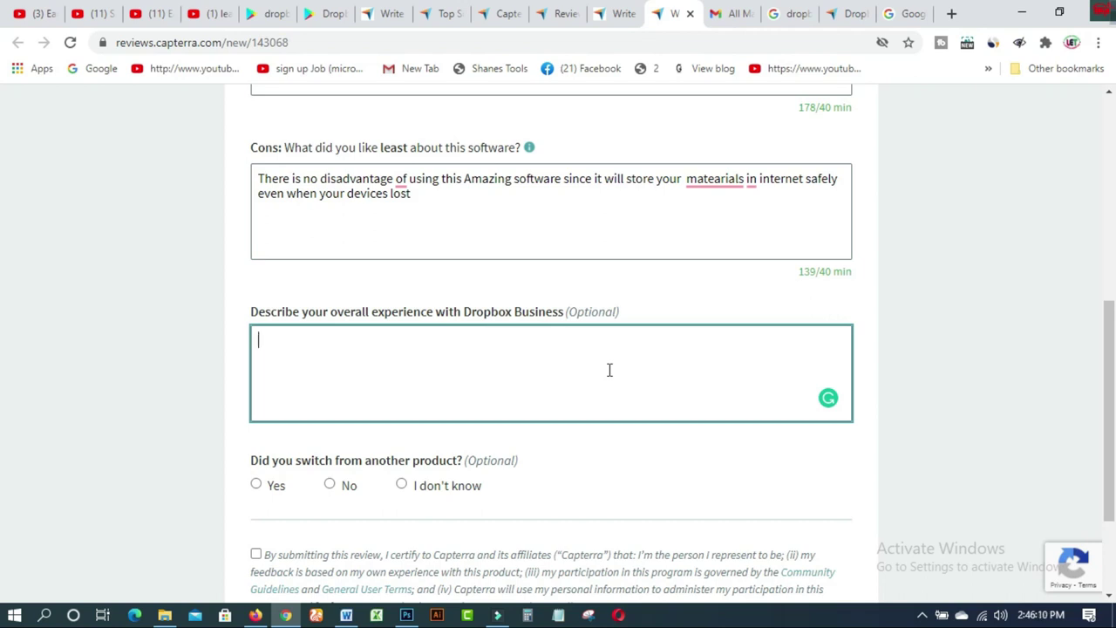
pyautogui.hotkey('ctrl', 'v')
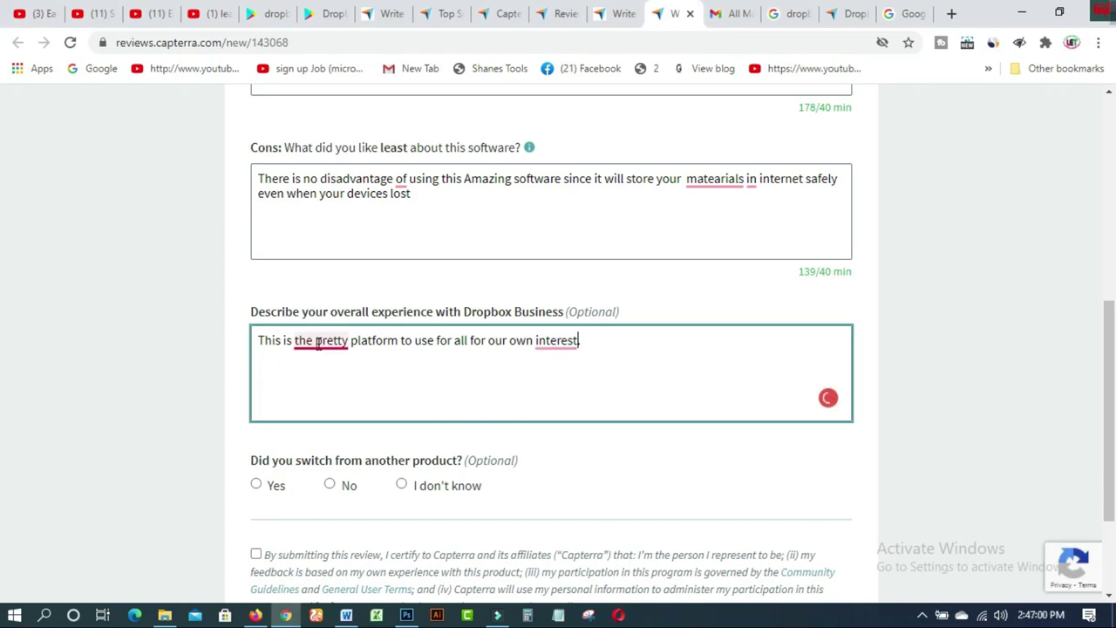
# Apply the Grammarly corrections to the overall experience text so it reads "This is a pretty platform to use for all for our own interests.".
pyautogui.moveTo(317, 343)
pyautogui.click(312, 386)
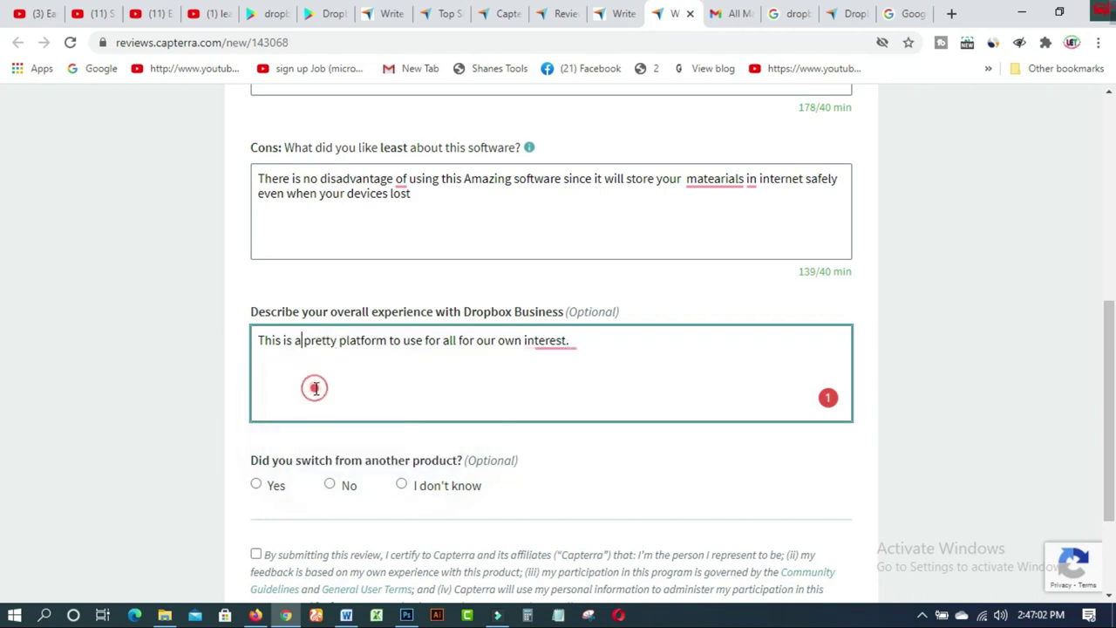
pyautogui.moveTo(546, 342)
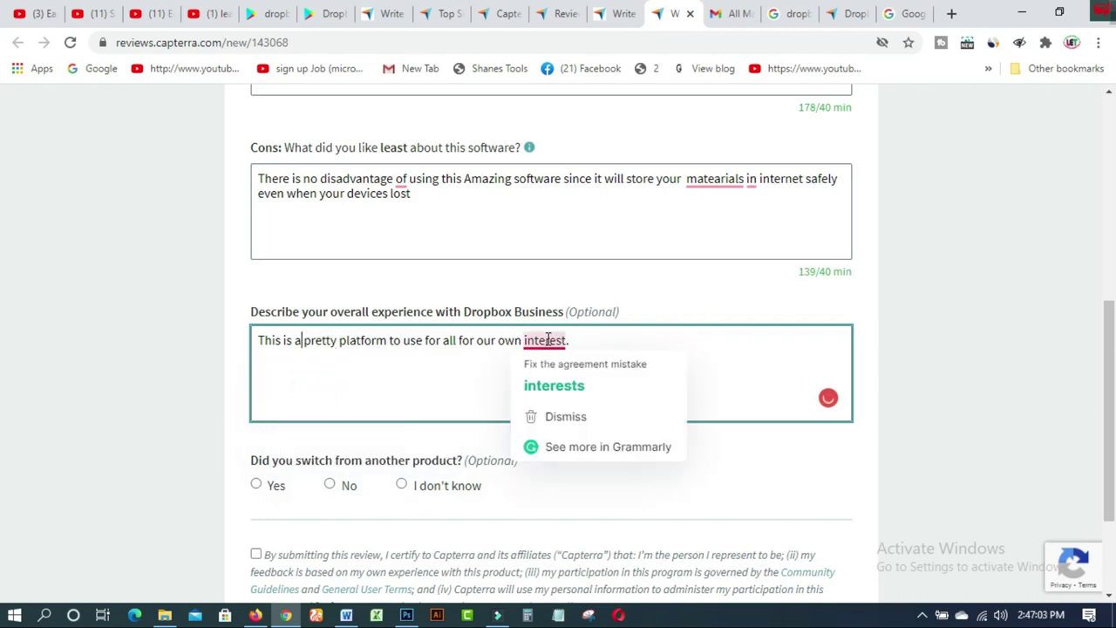
pyautogui.click(547, 385)
pyautogui.click(617, 342)
pyautogui.write('.')
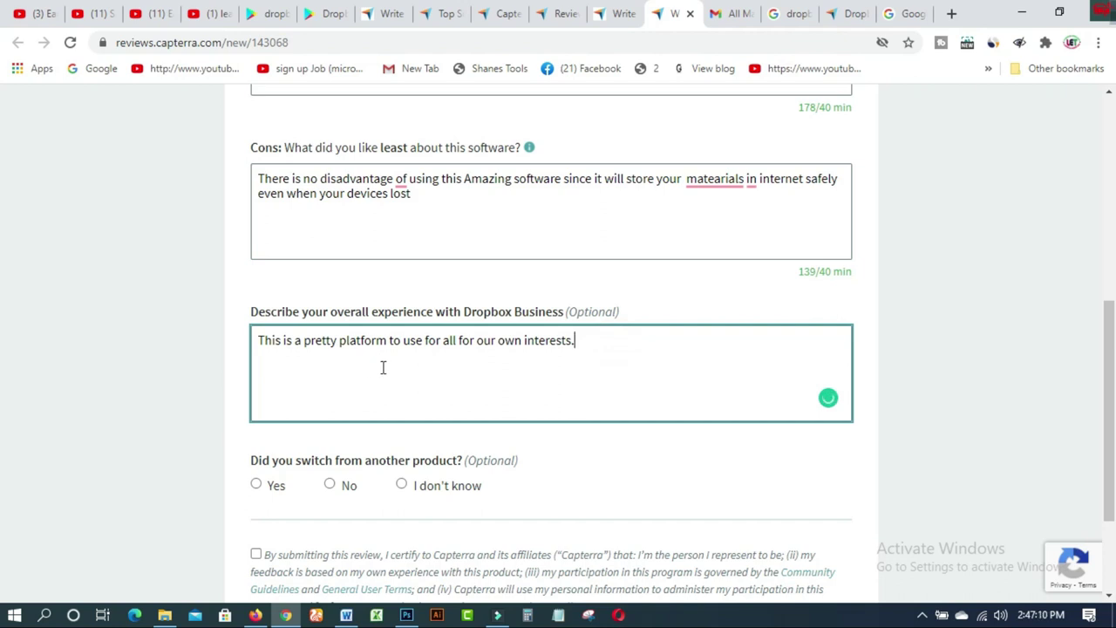
# Answer No to switching from another product and accept the certification statement for submitting the review.
pyautogui.moveTo(1105, 332); pyautogui.dragTo(1107, 412)
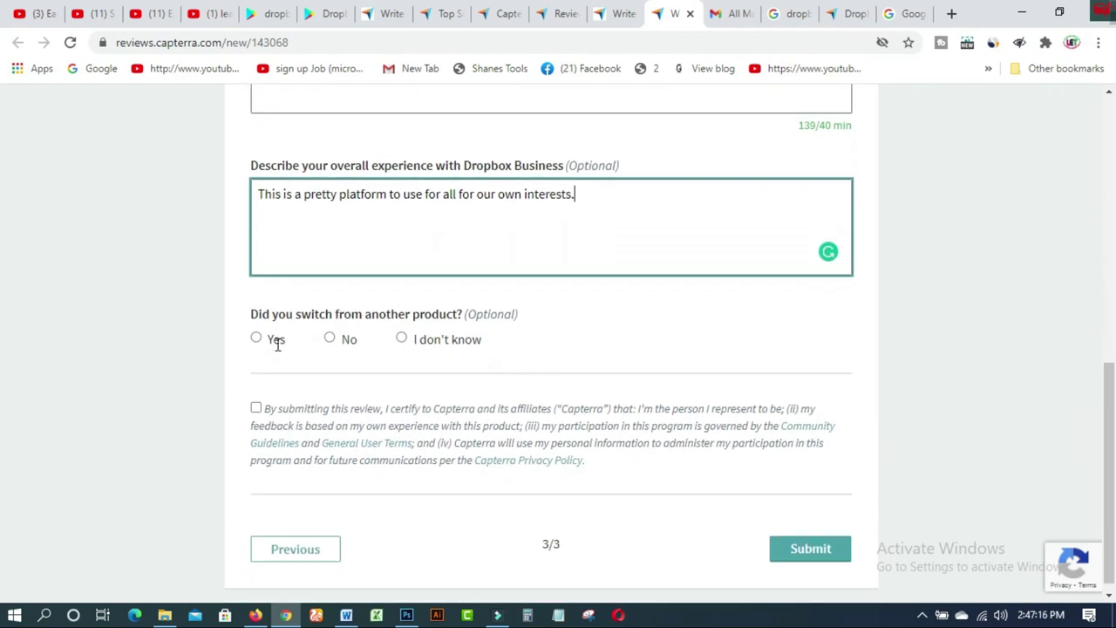
pyautogui.click(331, 340)
pyautogui.scroll(-1, 473, 369)
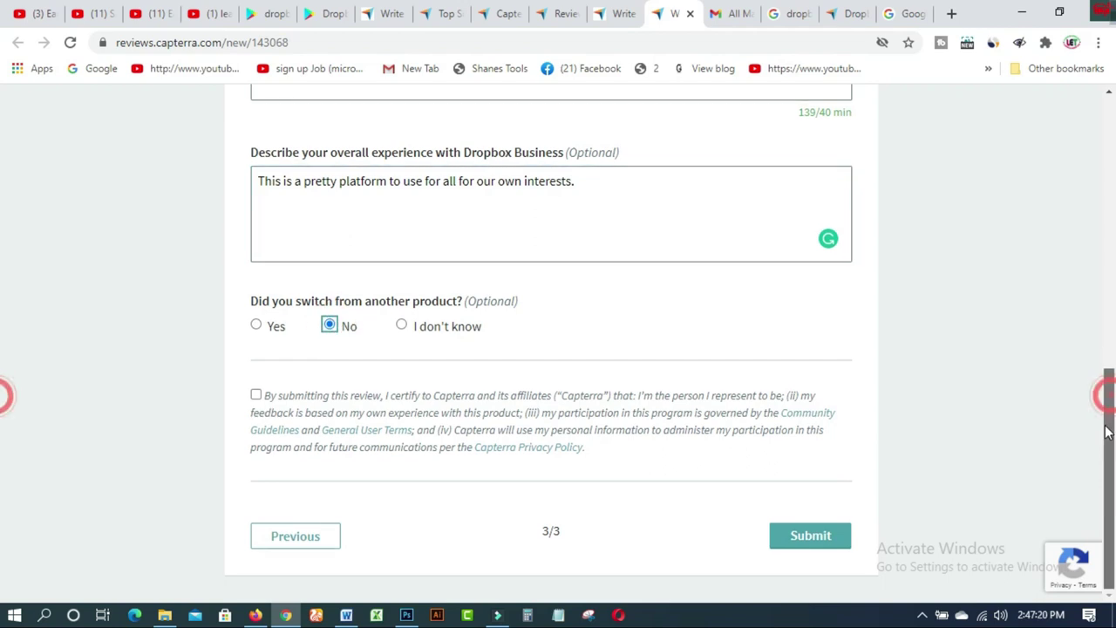
pyautogui.click(256, 396)
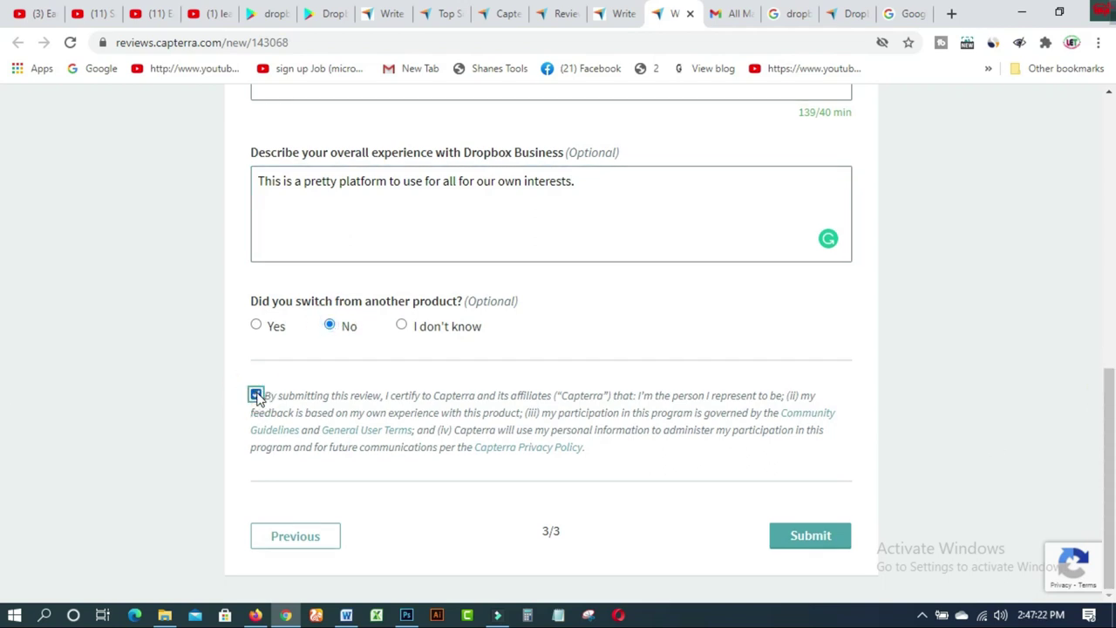
# Submit the review and complete the image challenge by selecting the squares with traffic lights.
pyautogui.click(814, 537)
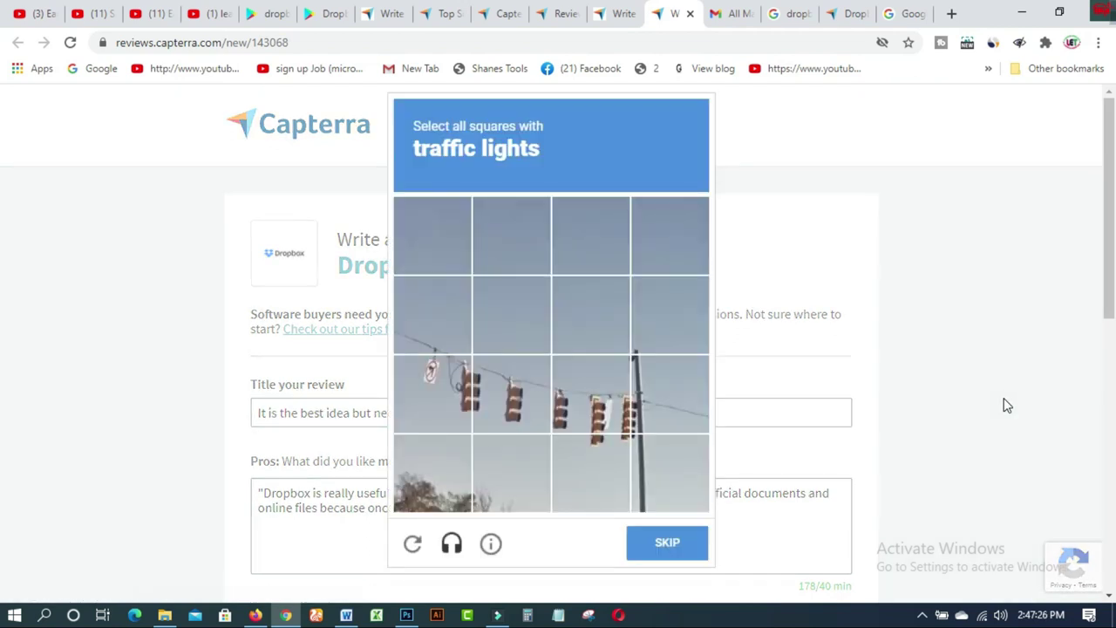
pyautogui.click(658, 423)
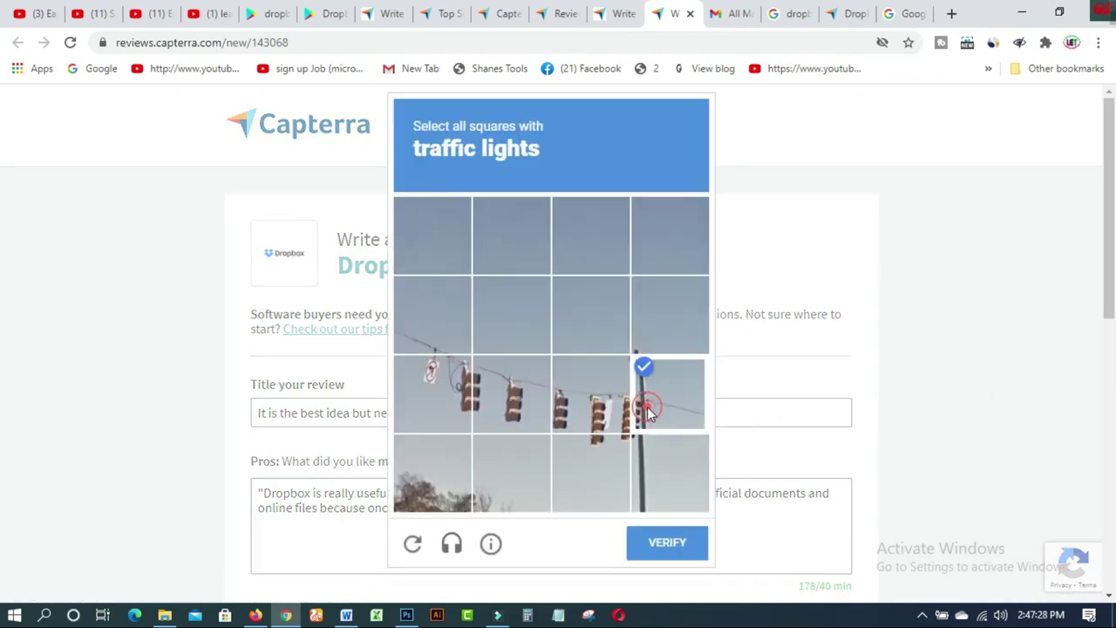
pyautogui.click(660, 456)
pyautogui.click(604, 466)
pyautogui.click(592, 396)
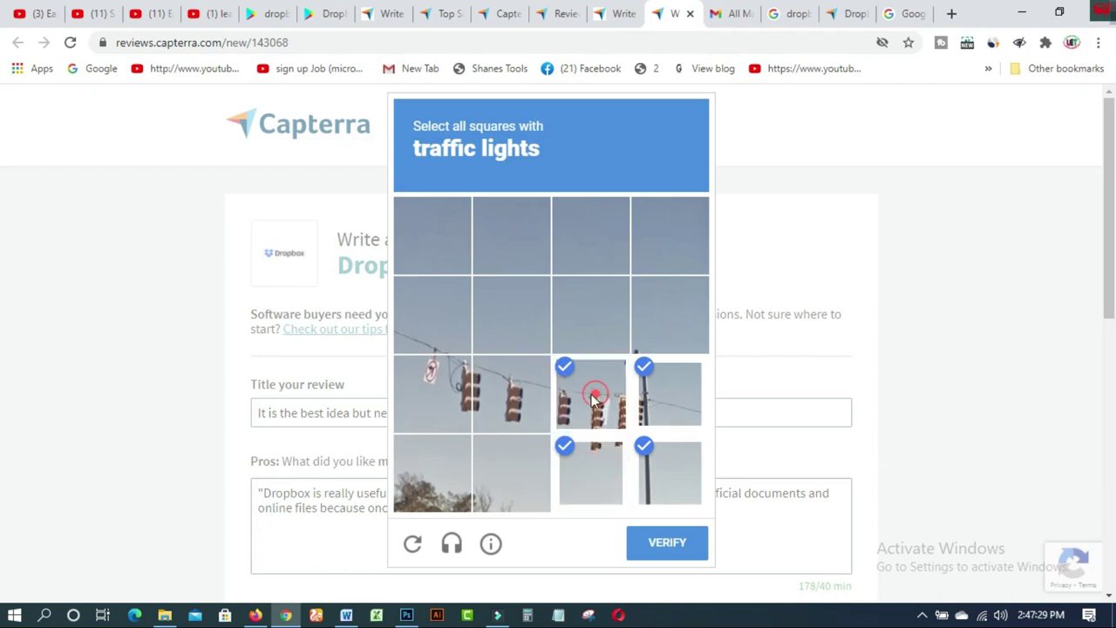
pyautogui.click(519, 386)
pyautogui.click(433, 392)
pyautogui.click(443, 316)
pyautogui.click(662, 541)
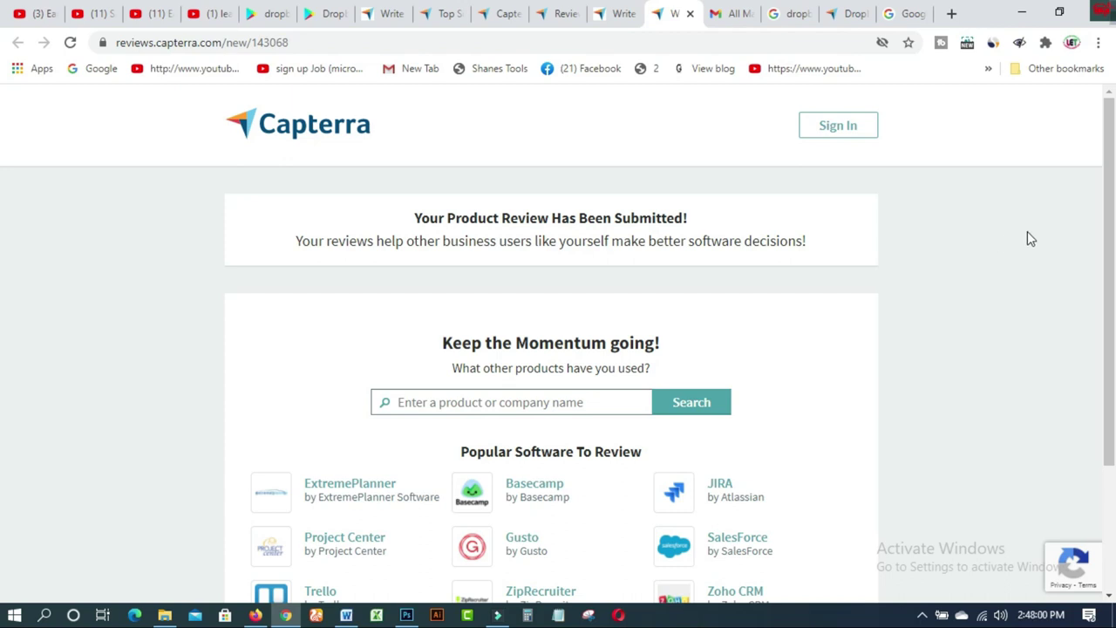
pyautogui.scroll(-1, 1106, 183)
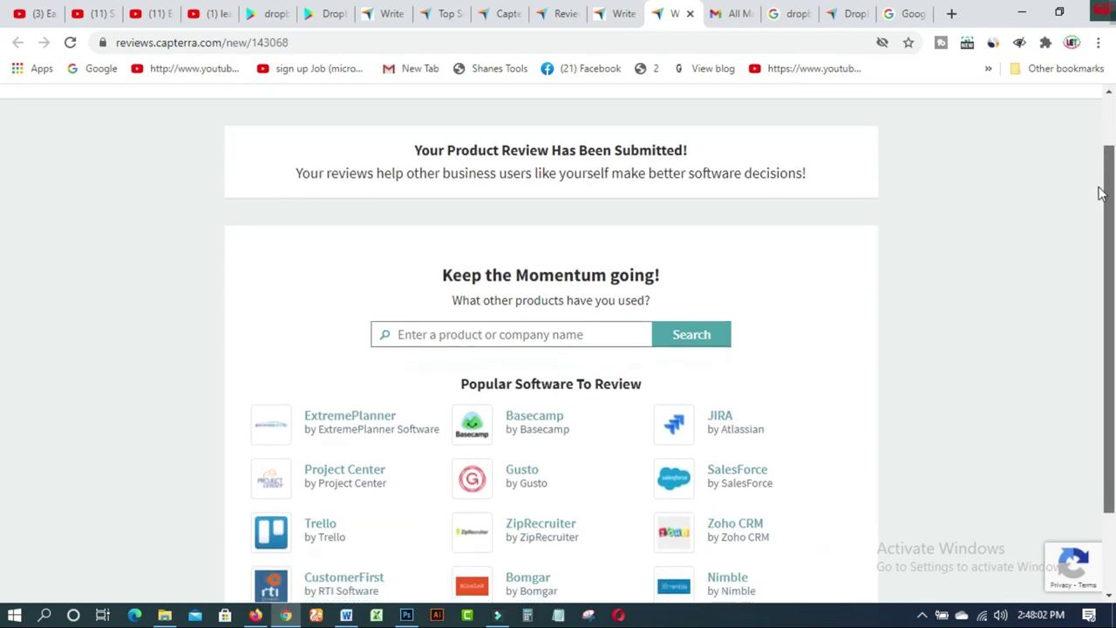
pyautogui.moveTo(1100, 207); pyautogui.dragTo(1087, 292)
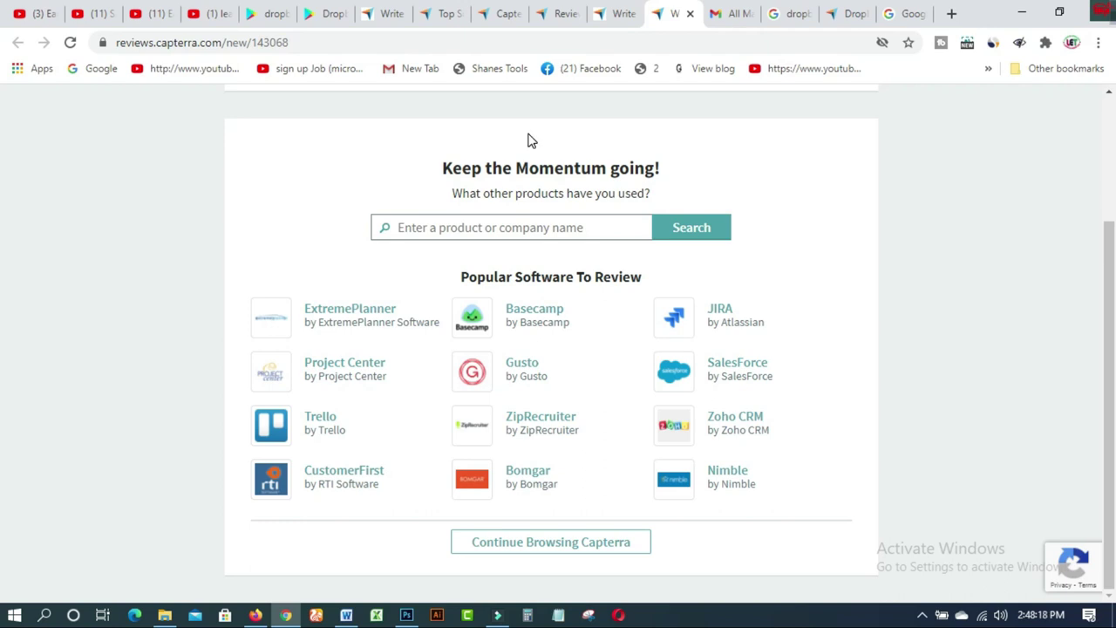
pyautogui.moveTo(1107, 248); pyautogui.dragTo(1107, 120)
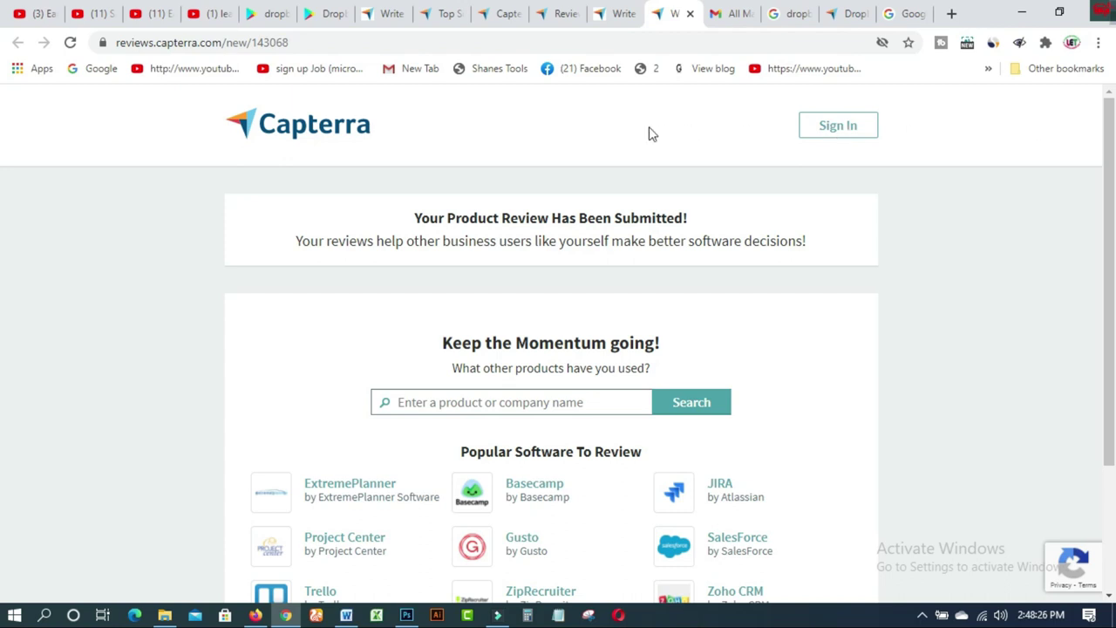
# Switch to the open YouTube page showing the learning & earning tube channel's playlists.
pyautogui.click(212, 16)
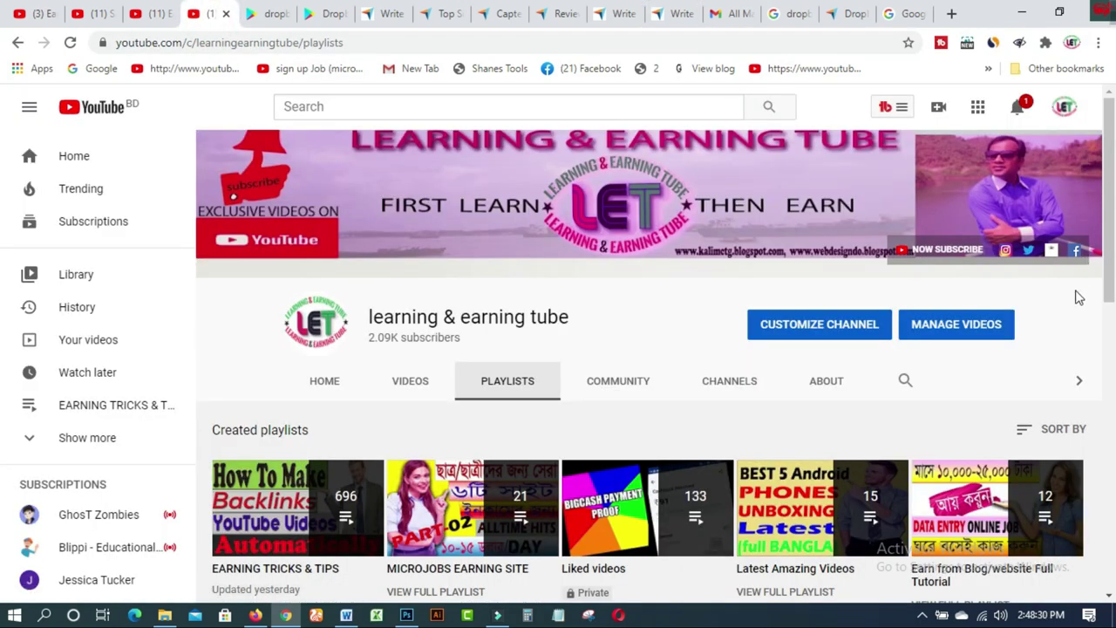
pyautogui.moveTo(1036, 173)
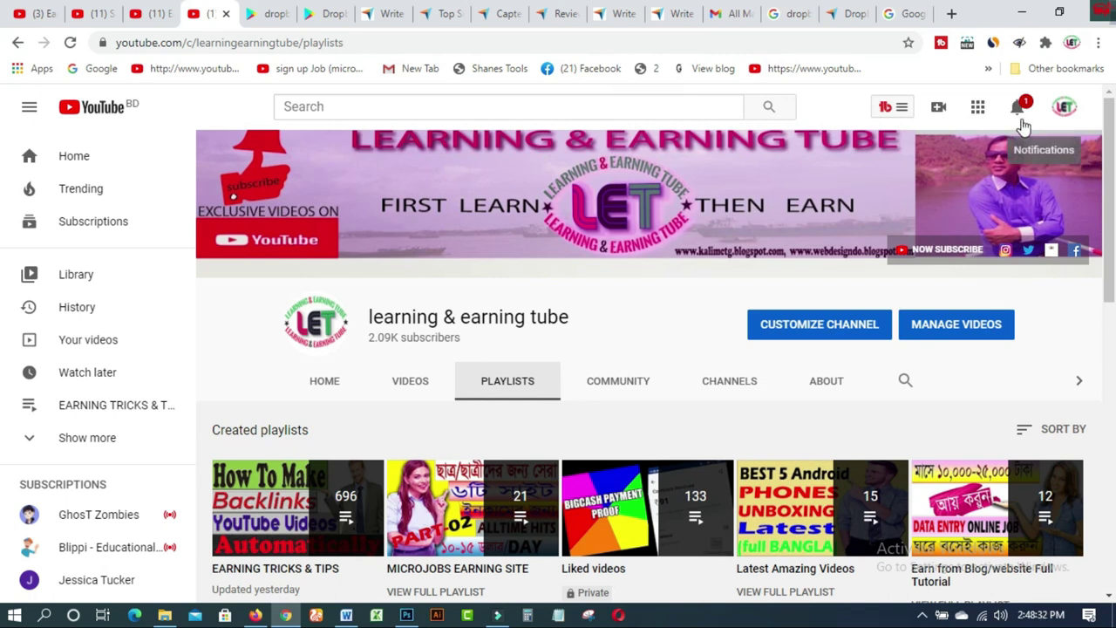